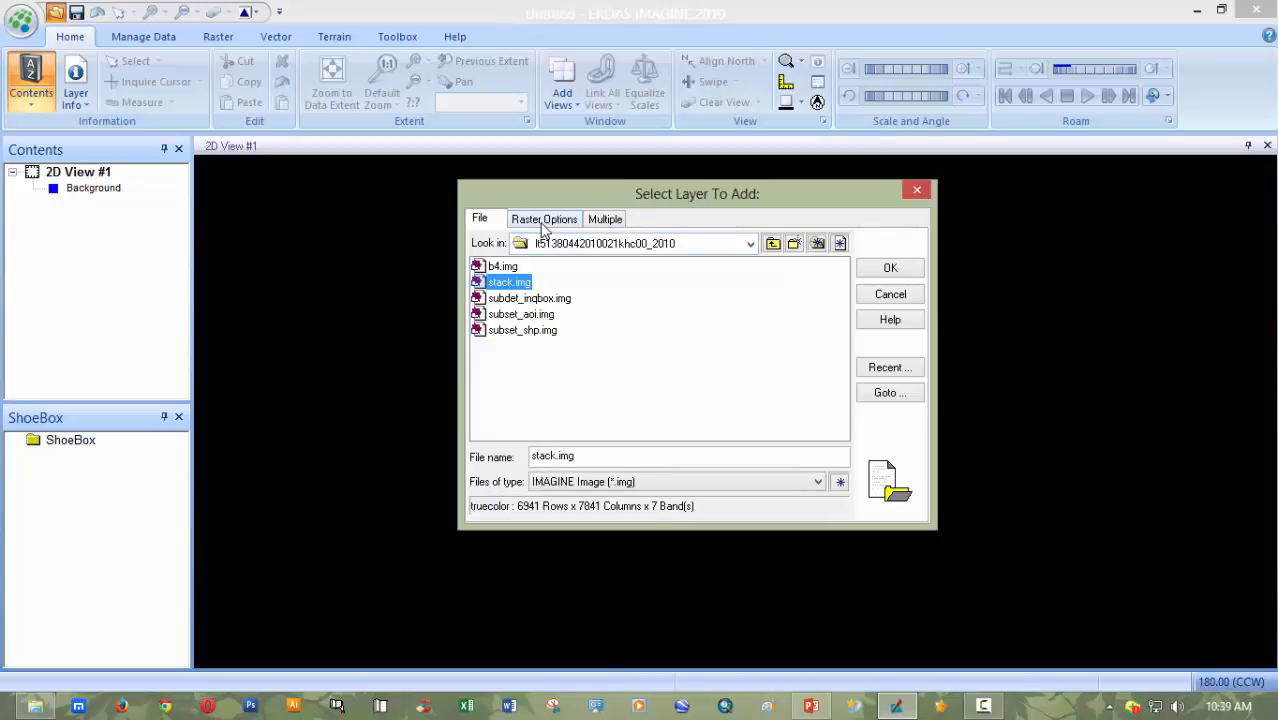
- Load stack.img in True Color with layers 4, 3 and 2 as red, green and blue, and fit it to the data extent
{"action": "left_click", "coordinate": [546, 222]}
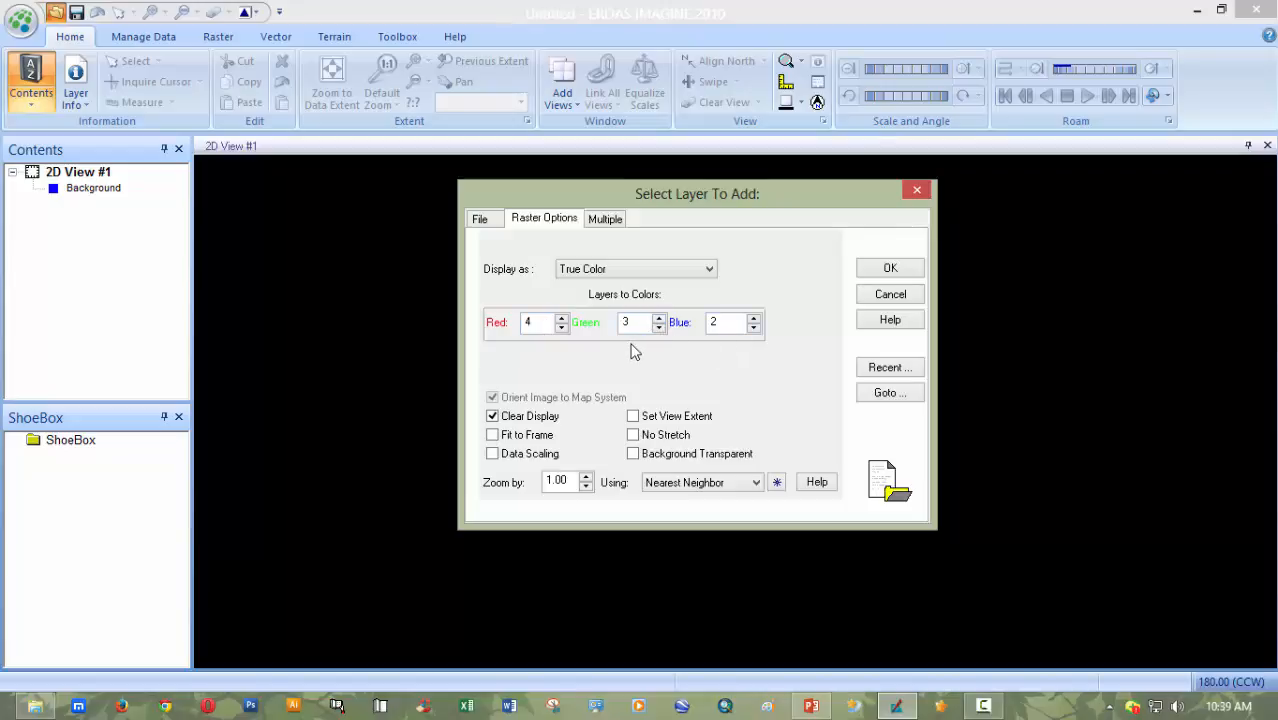
{"action": "left_click", "coordinate": [888, 272]}
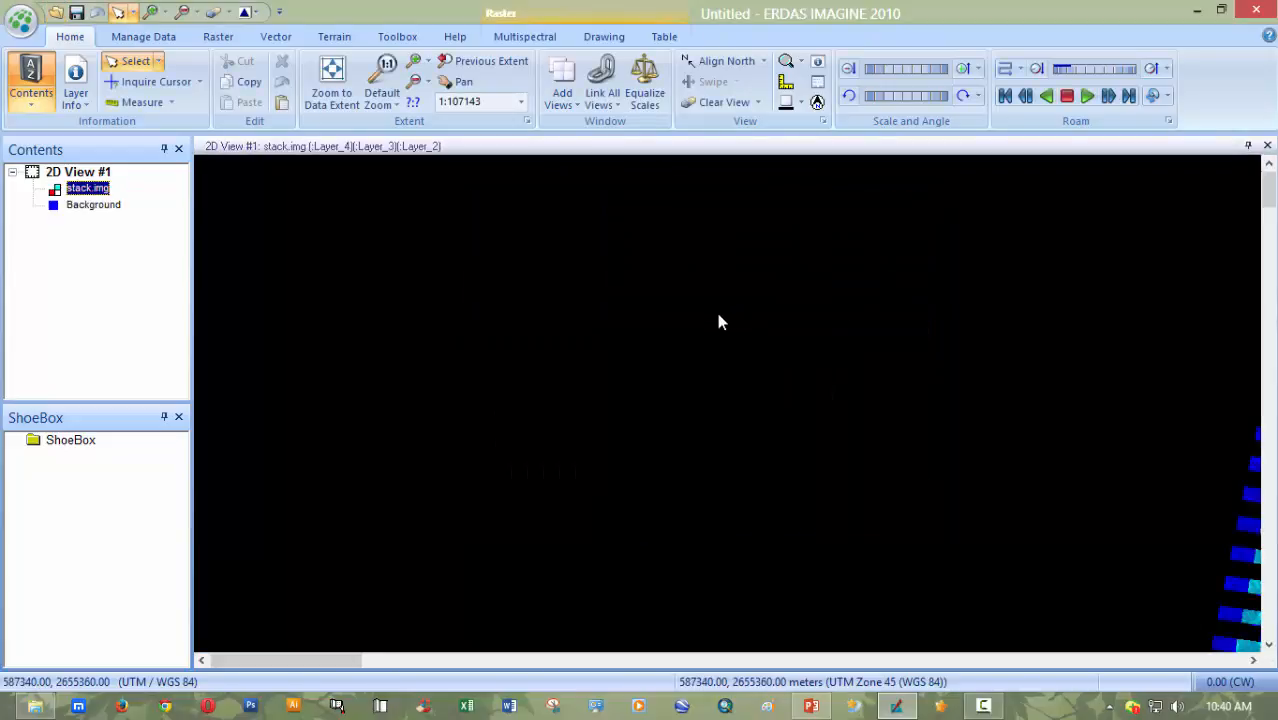
{"action": "left_click", "coordinate": [332, 80]}
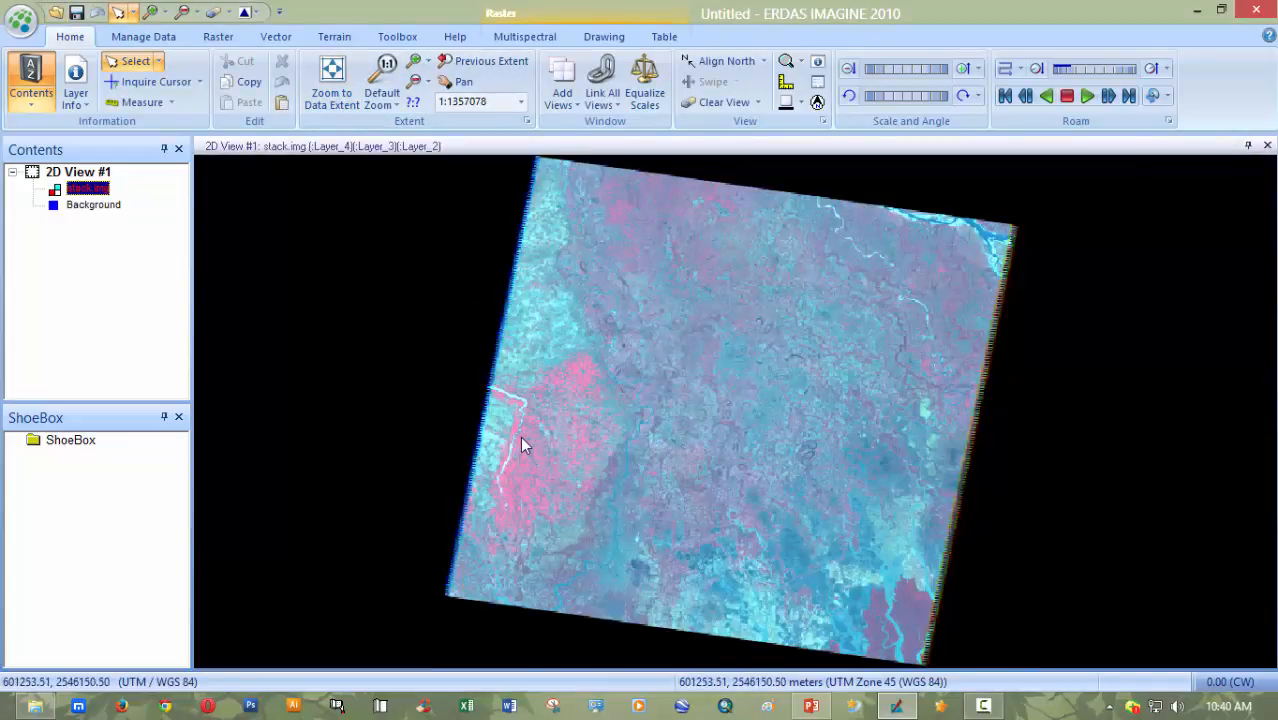
- Examine the vegetation and river areas of the false-color image up close
{"action": "scroll", "coordinate": [539, 443], "scroll_direction": "up", "scroll_amount": 5}
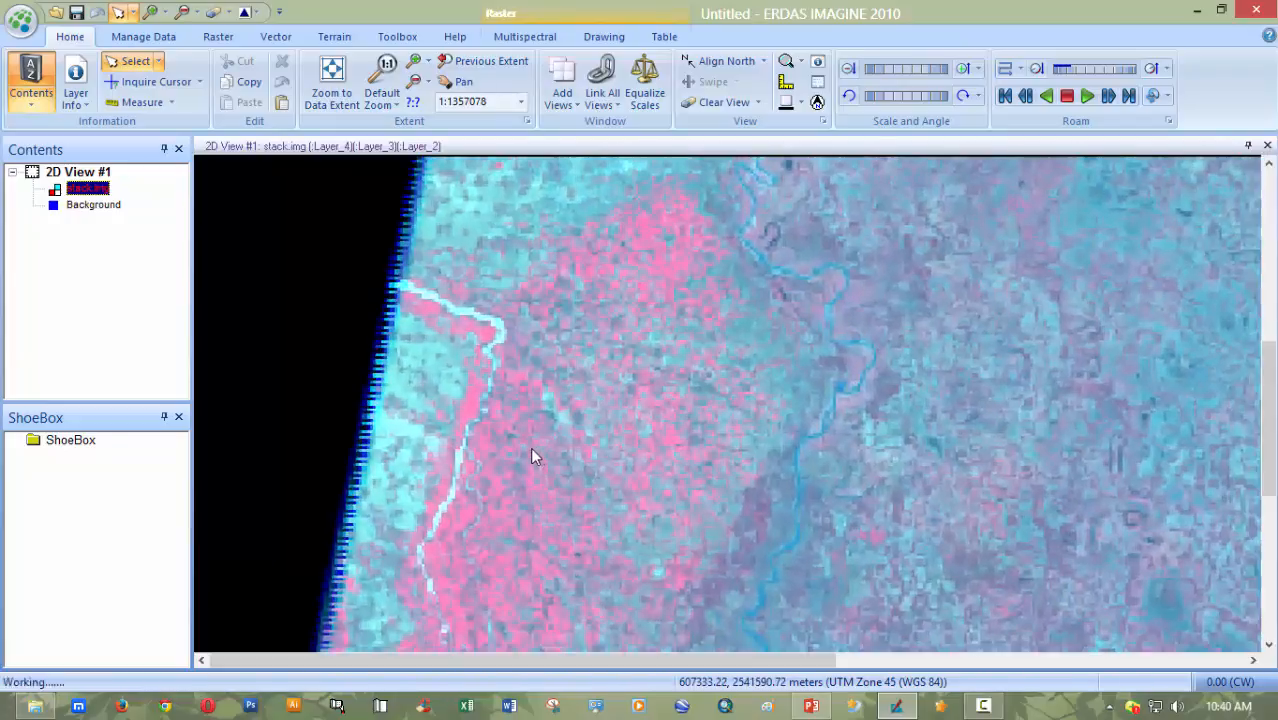
{"action": "scroll", "coordinate": [490, 462], "scroll_direction": "up", "scroll_amount": 2}
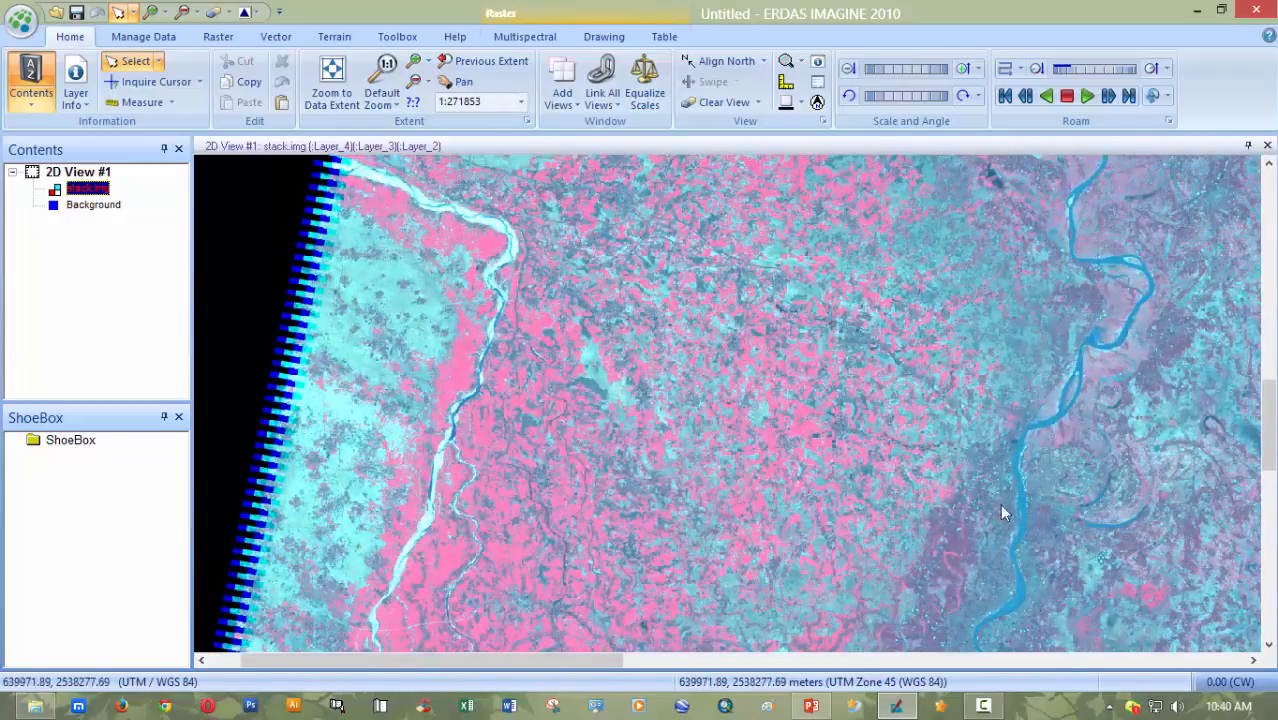
{"action": "scroll", "coordinate": [1032, 517], "scroll_direction": "up", "scroll_amount": 2}
{"action": "scroll", "coordinate": [1032, 517], "scroll_direction": "up", "scroll_amount": 1}
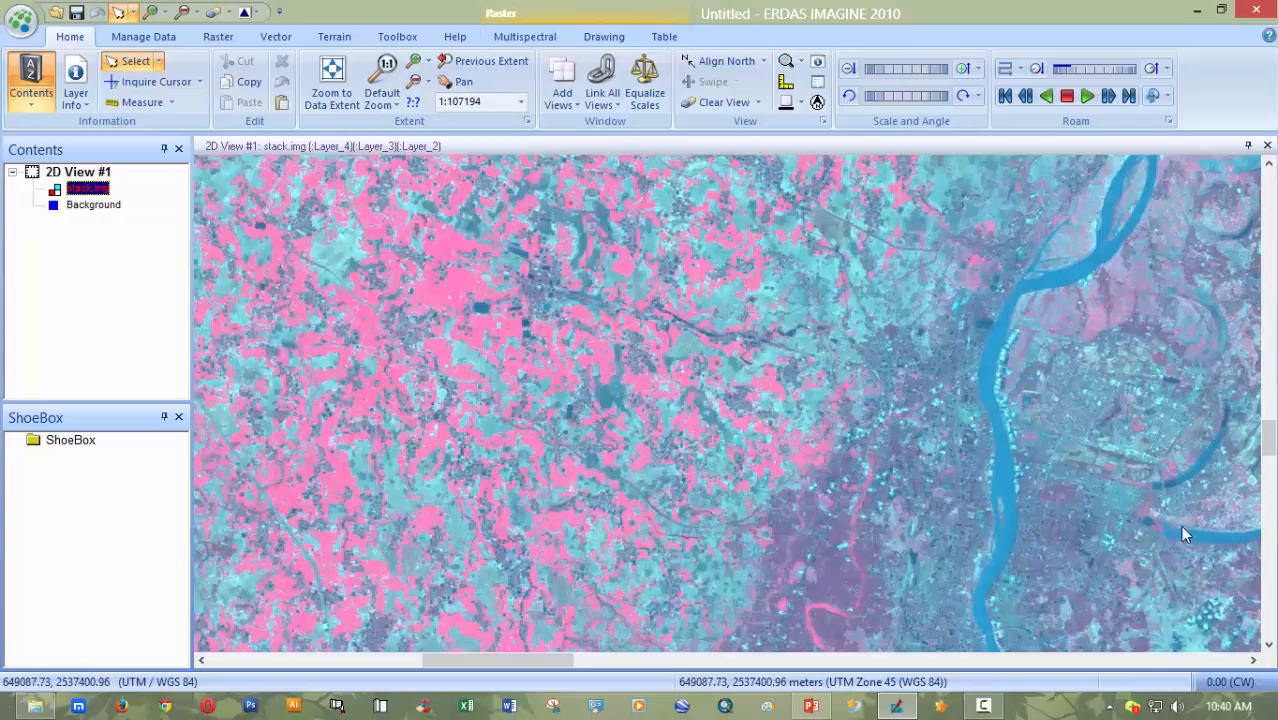
{"action": "scroll", "coordinate": [1020, 625], "scroll_direction": "up", "scroll_amount": 2}
{"action": "left_click_drag", "start_coordinate": [1091, 533], "coordinate": [812, 520]}
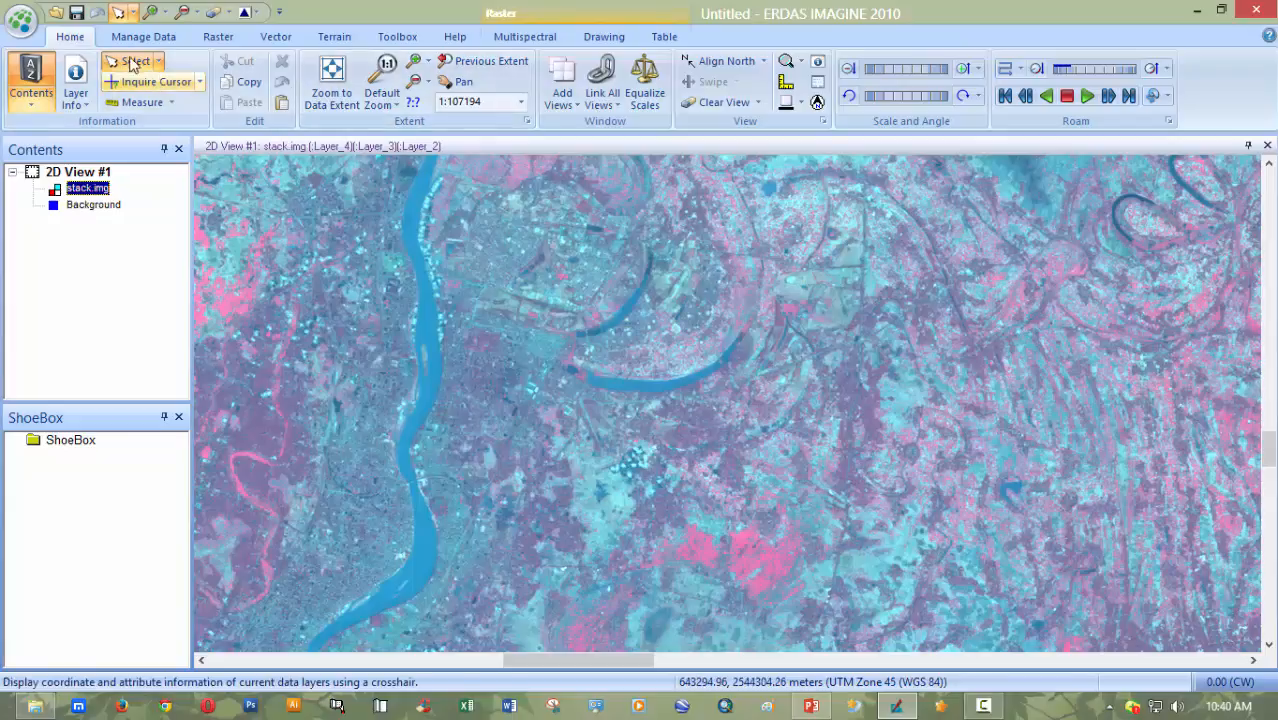
- Reload the recent stack.img in True Color with red 3, green 2 and blue 1, fit it to the data extent and inspect the river area
{"action": "left_click", "coordinate": [58, 16]}
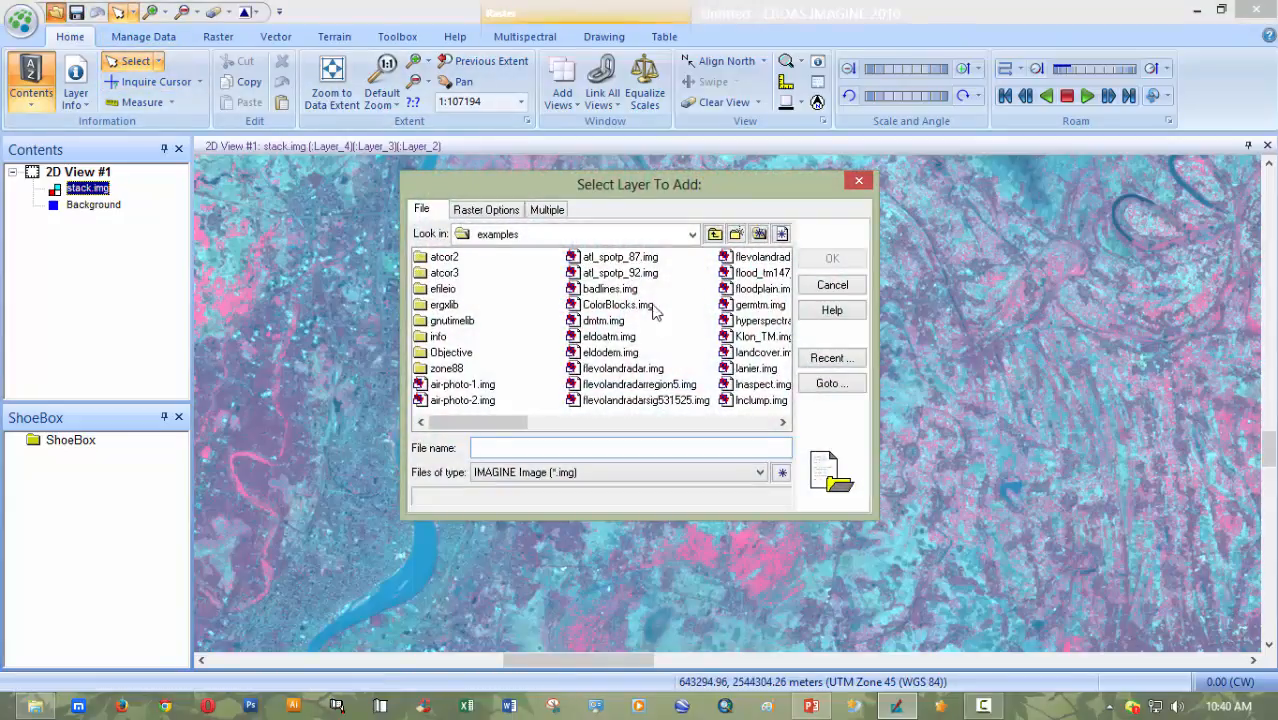
{"action": "left_click", "coordinate": [812, 358]}
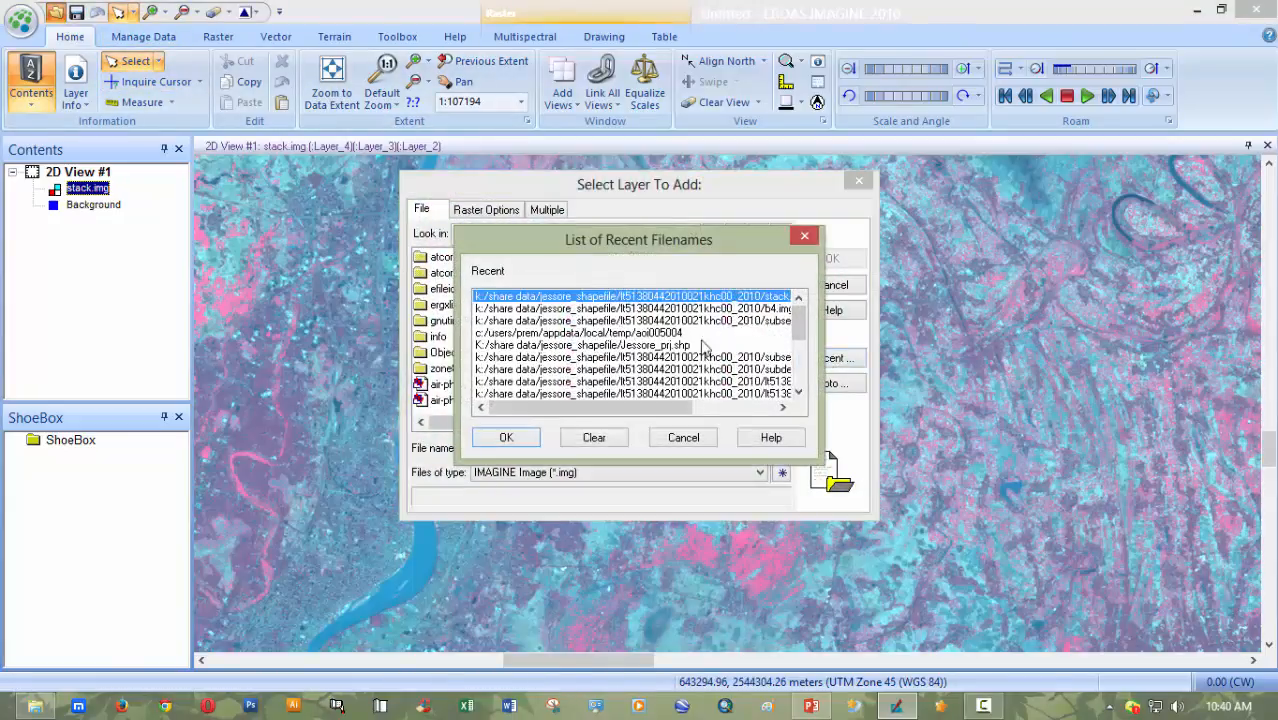
{"action": "left_click", "coordinate": [506, 437]}
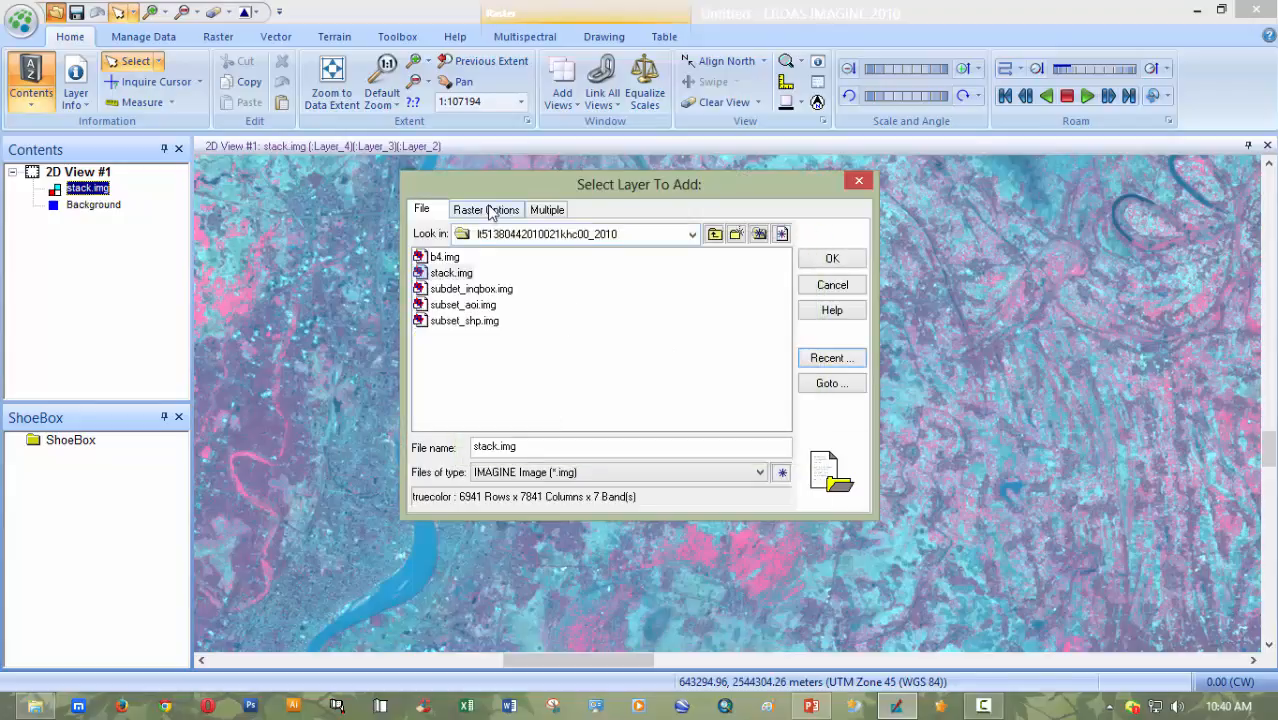
{"action": "left_click", "coordinate": [488, 210]}
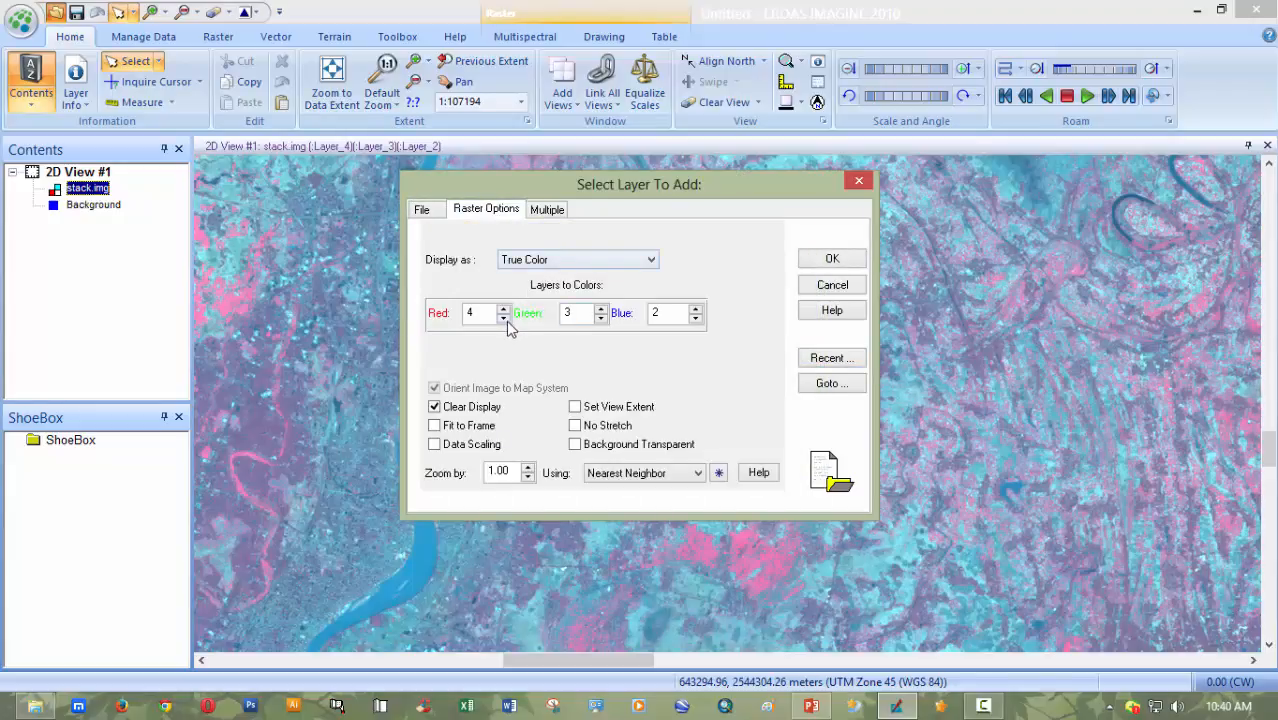
{"action": "left_click", "coordinate": [504, 319]}
{"action": "left_click", "coordinate": [695, 318]}
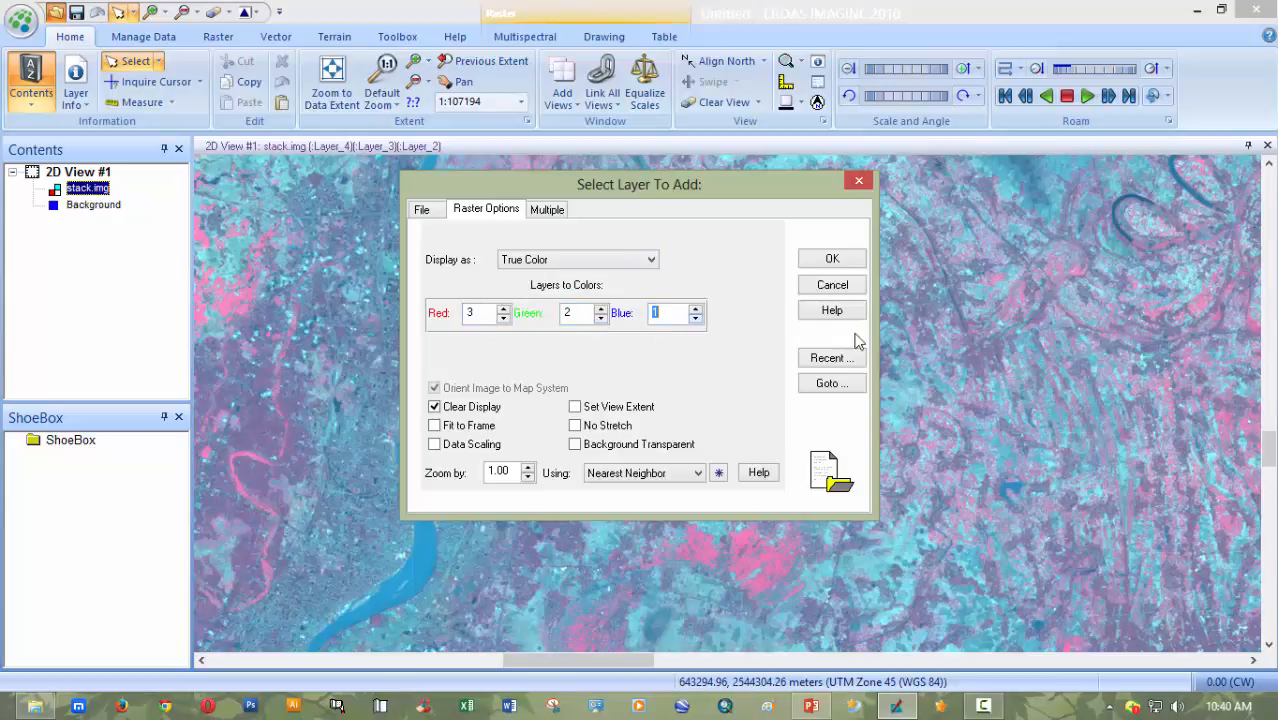
{"action": "left_click", "coordinate": [856, 266]}
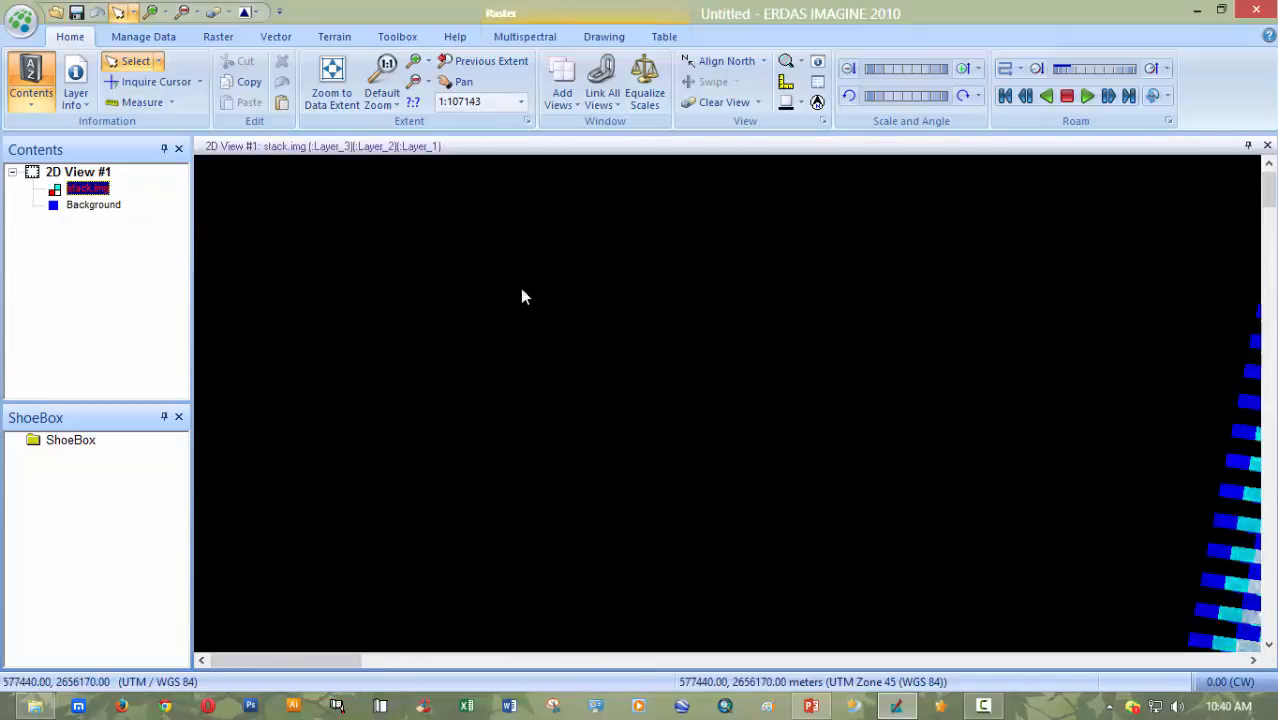
{"action": "left_click", "coordinate": [331, 78]}
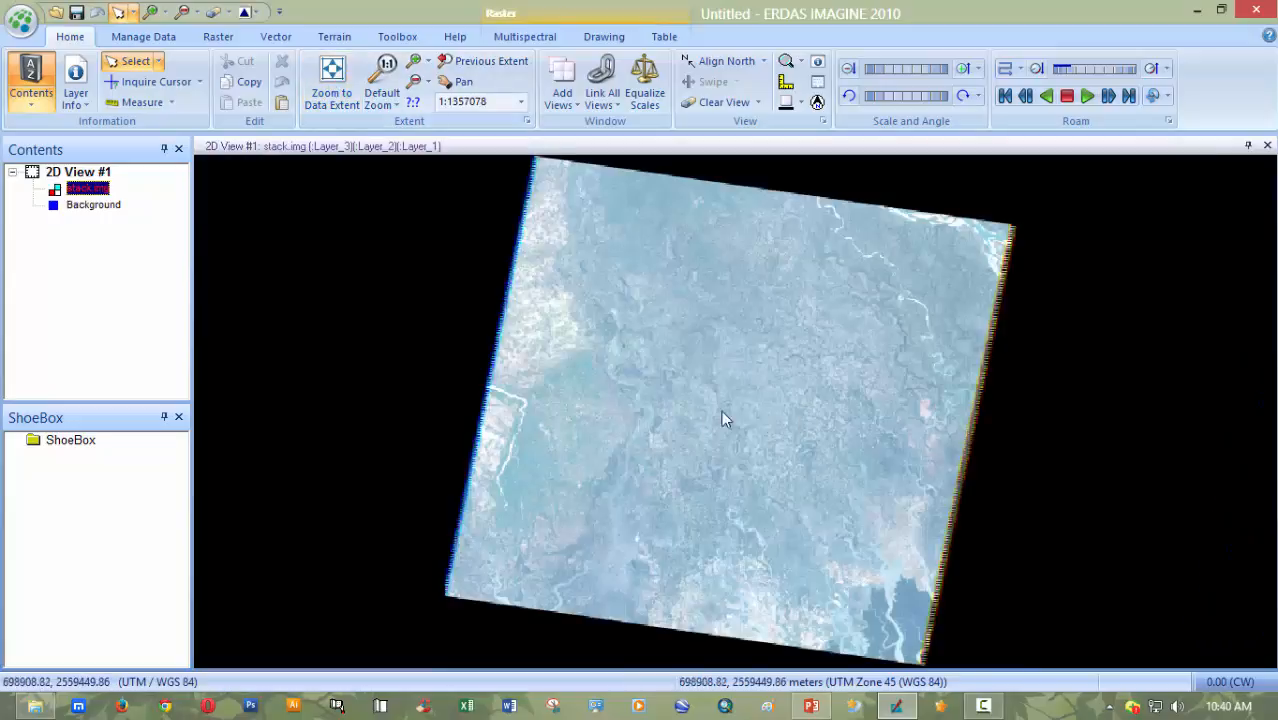
{"action": "scroll", "coordinate": [618, 478], "scroll_direction": "up", "scroll_amount": 4}
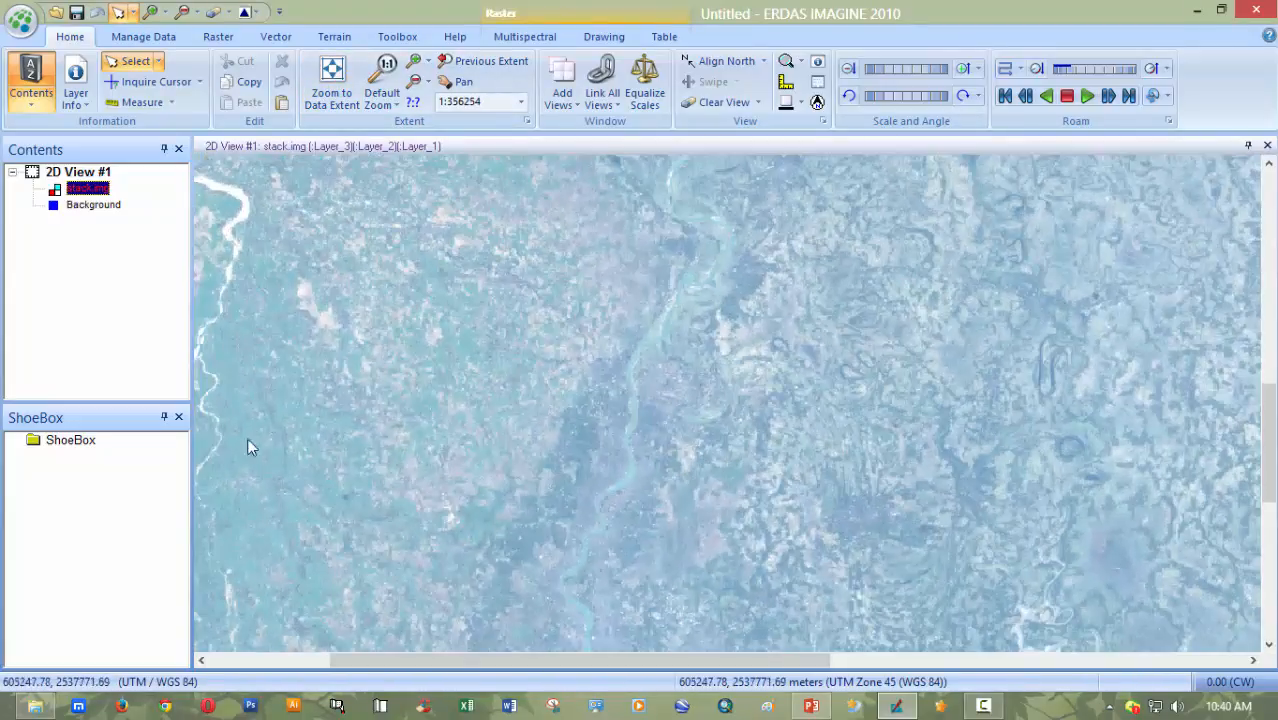
{"action": "scroll", "coordinate": [633, 424], "scroll_direction": "up", "scroll_amount": 1}
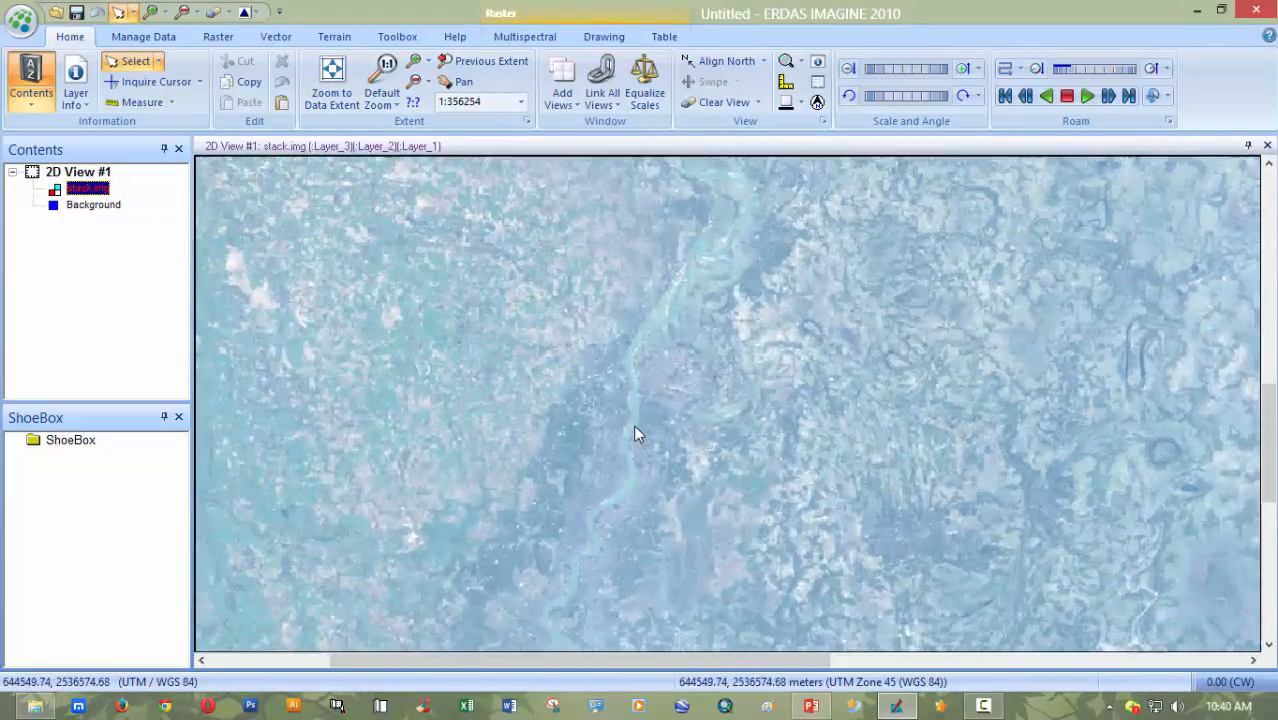
{"action": "scroll", "coordinate": [633, 430], "scroll_direction": "up", "scroll_amount": 5}
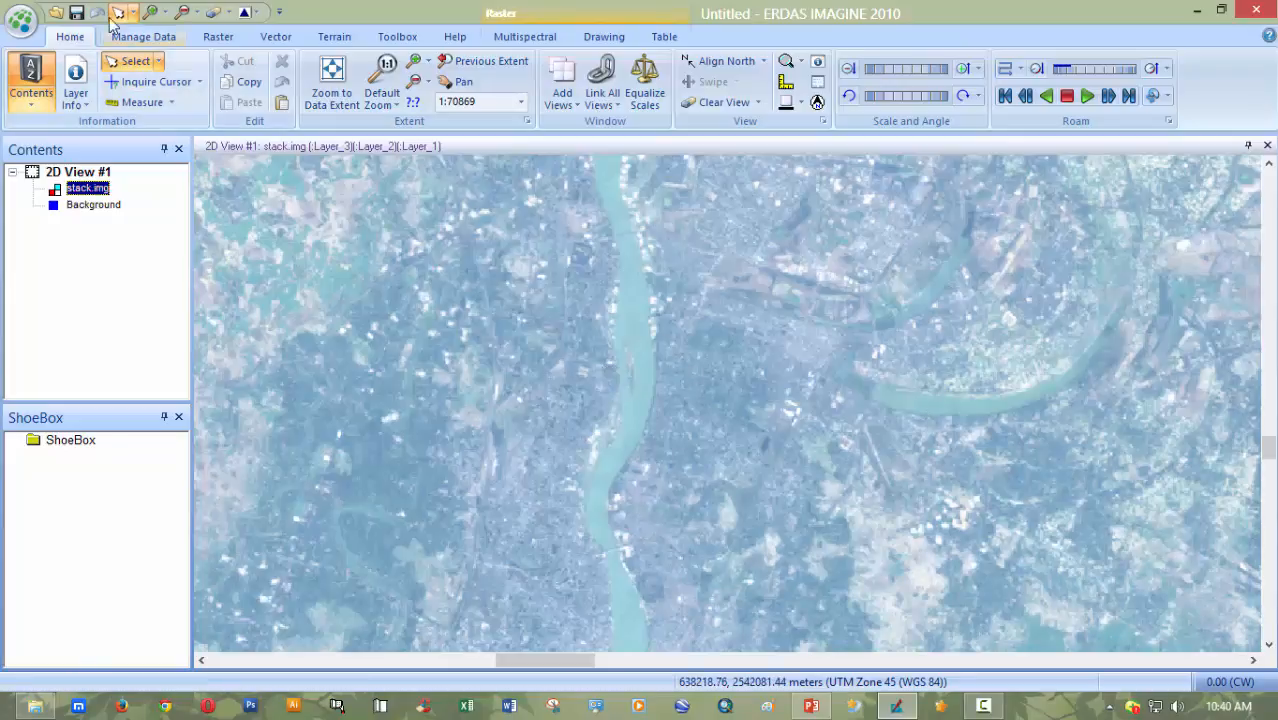
- Reload the recent stack.img in Pseudo Color using layer 4, fit it to the data extent and show the thematic raster tools
{"action": "left_click", "coordinate": [54, 13]}
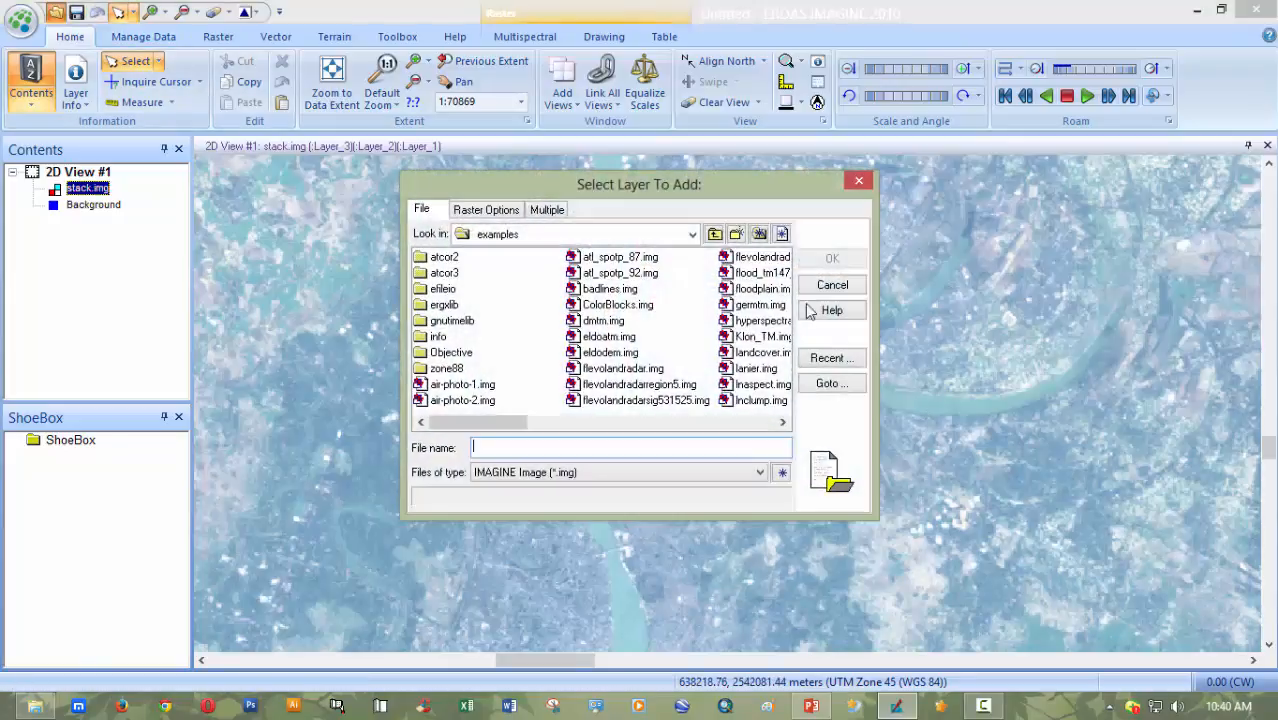
{"action": "left_click", "coordinate": [828, 358]}
{"action": "left_click", "coordinate": [500, 438]}
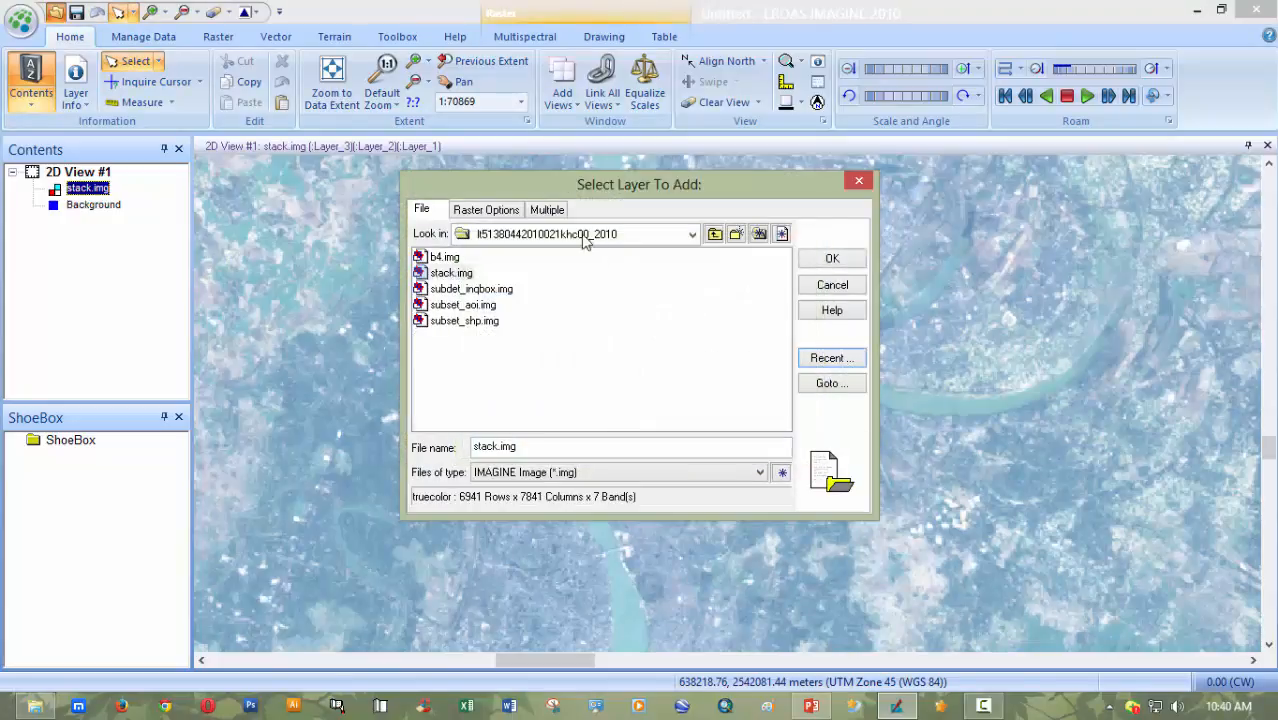
{"action": "left_click", "coordinate": [487, 210]}
{"action": "left_click", "coordinate": [531, 259]}
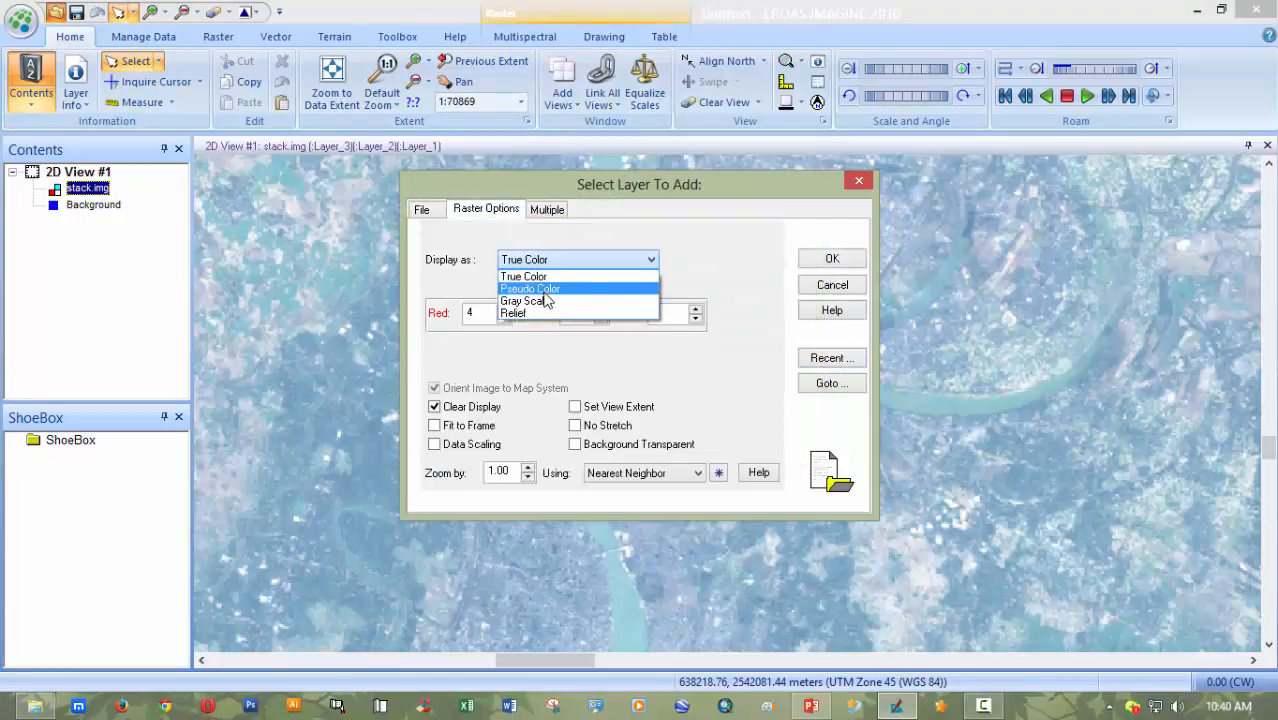
{"action": "left_click", "coordinate": [543, 291]}
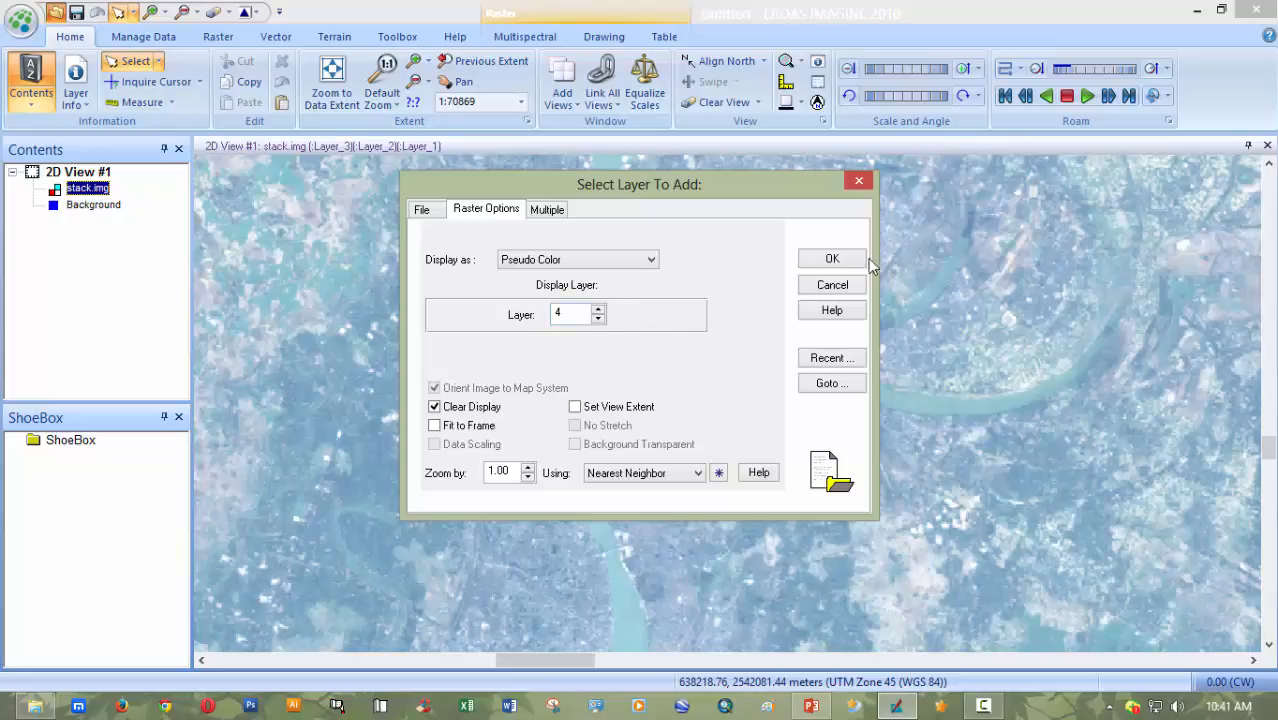
{"action": "left_click", "coordinate": [832, 259]}
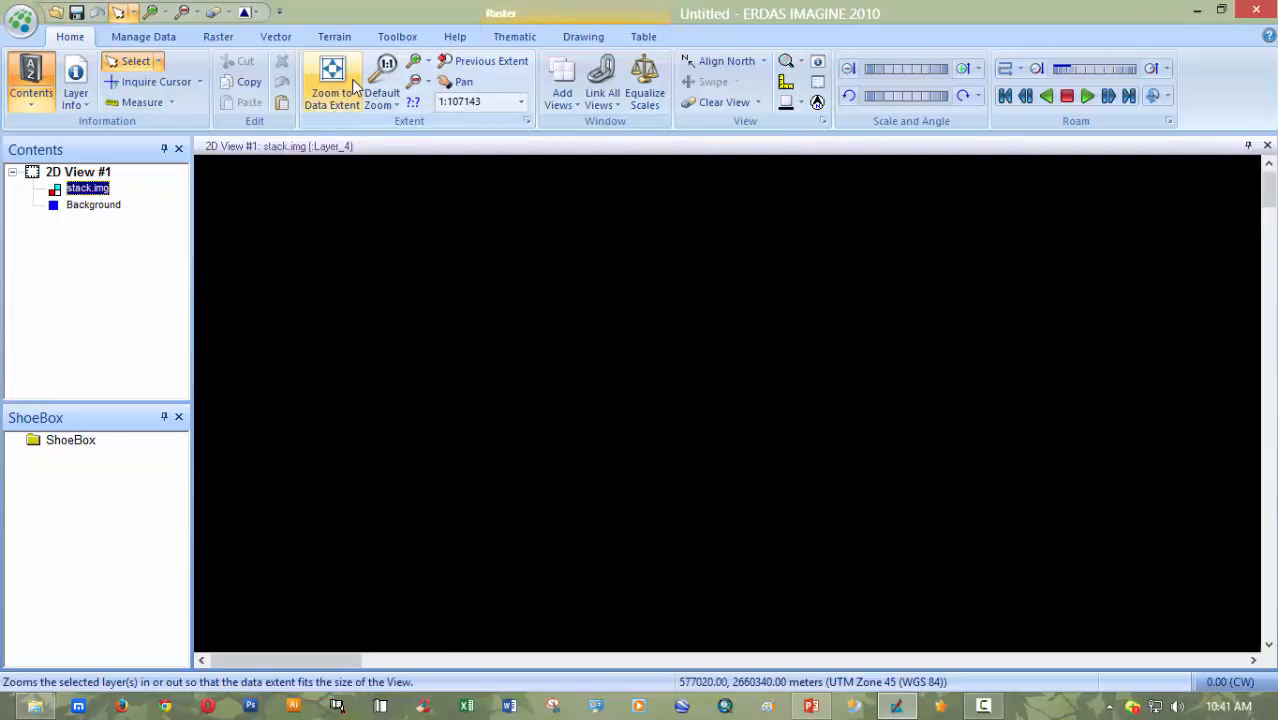
{"action": "left_click", "coordinate": [353, 82]}
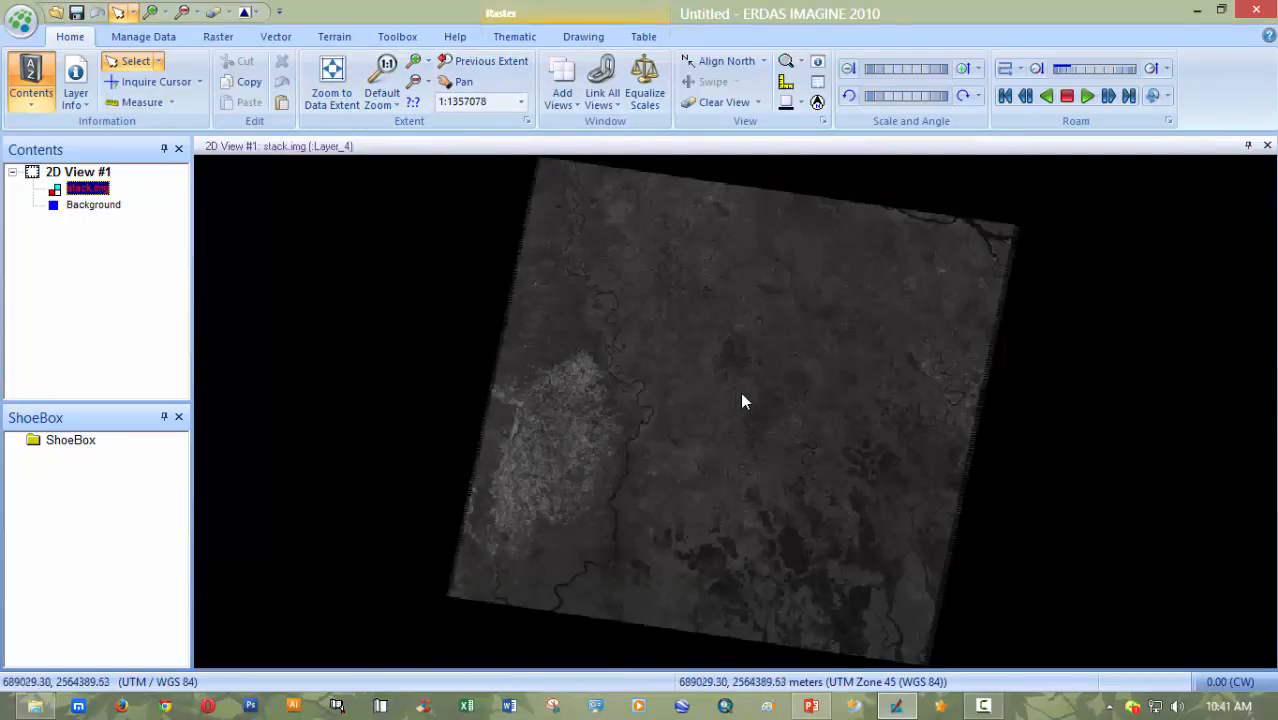
{"action": "scroll", "coordinate": [742, 391], "scroll_direction": "up", "scroll_amount": 2}
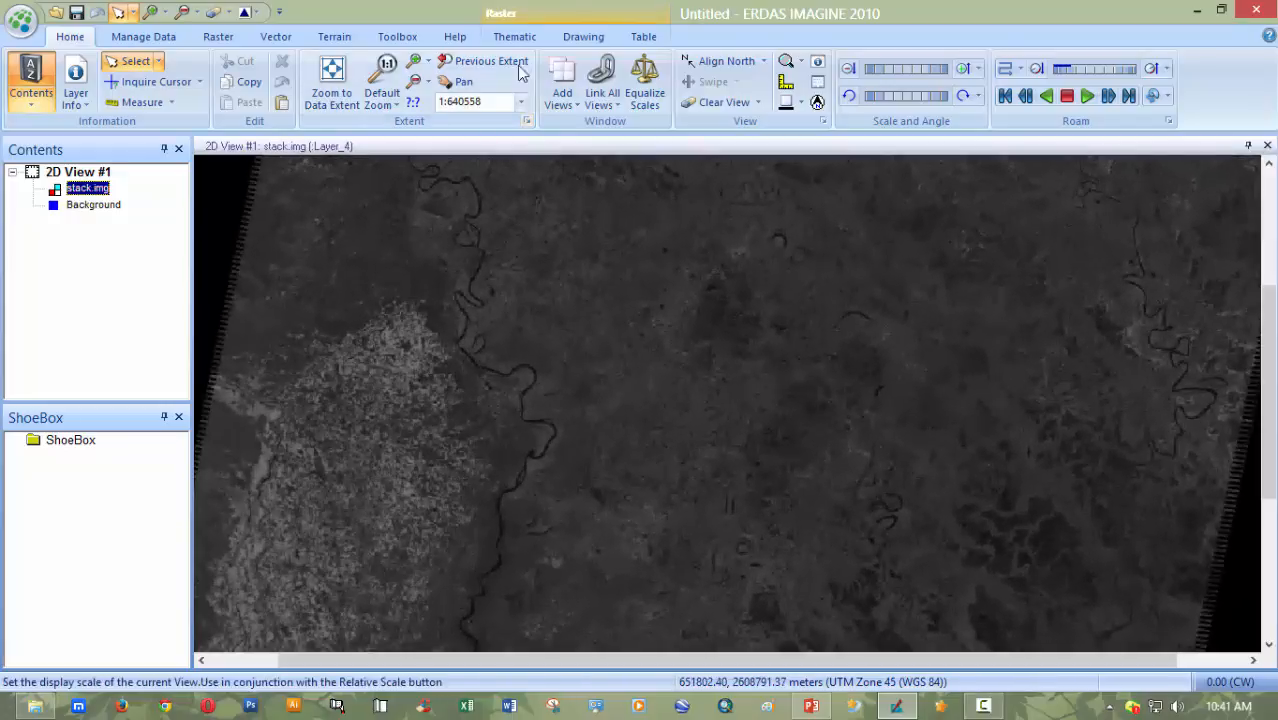
{"action": "left_click", "coordinate": [514, 37]}
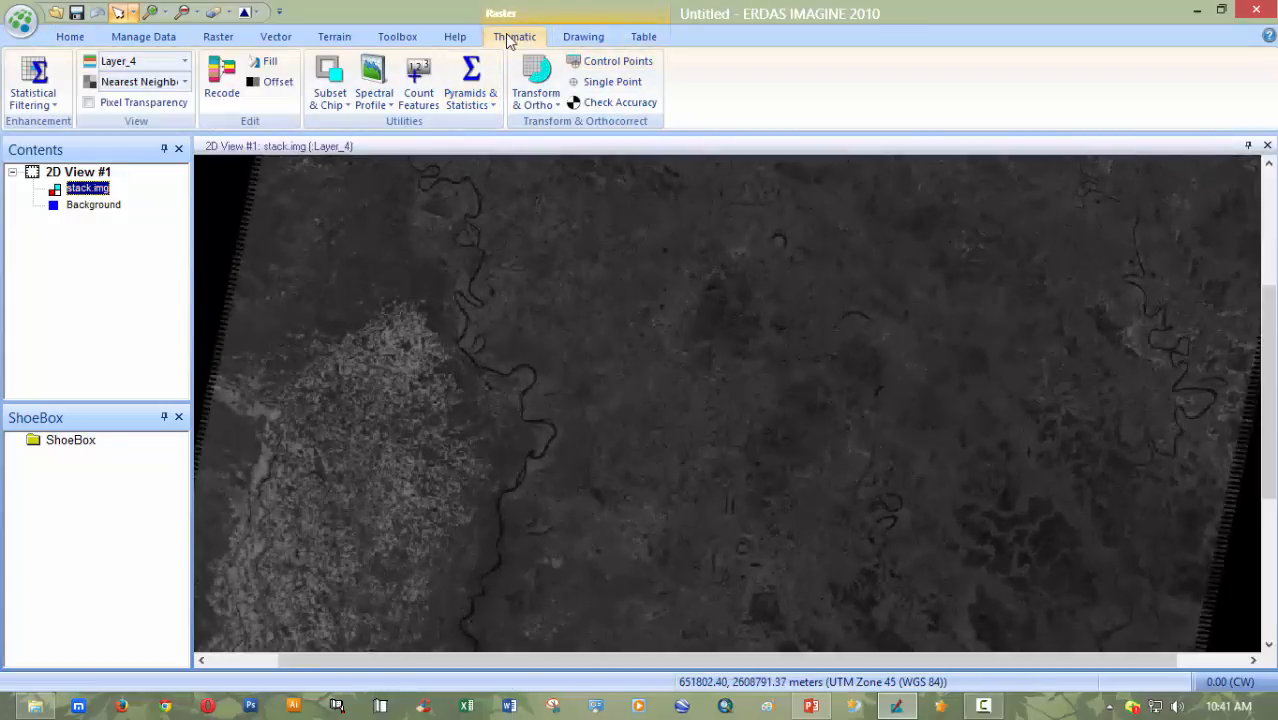
{"action": "scroll", "coordinate": [638, 299], "scroll_direction": "down", "scroll_amount": 2}
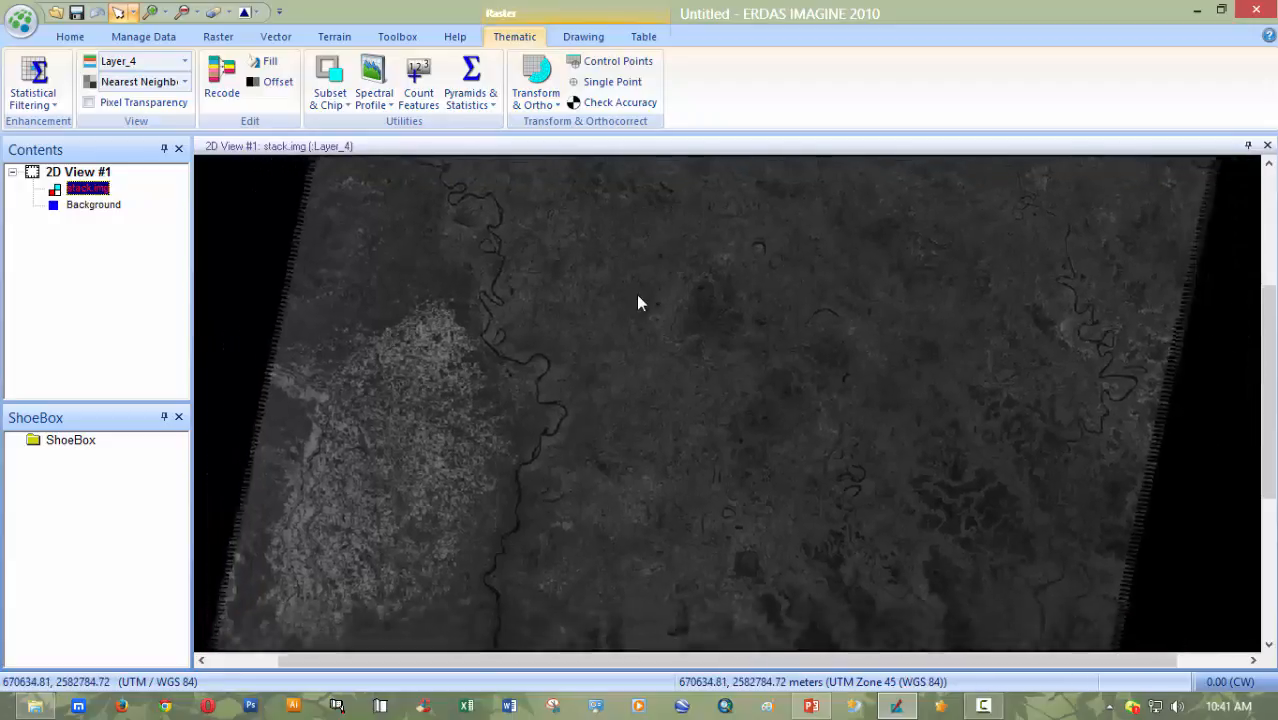
{"action": "scroll", "coordinate": [686, 280], "scroll_direction": "down", "scroll_amount": 1}
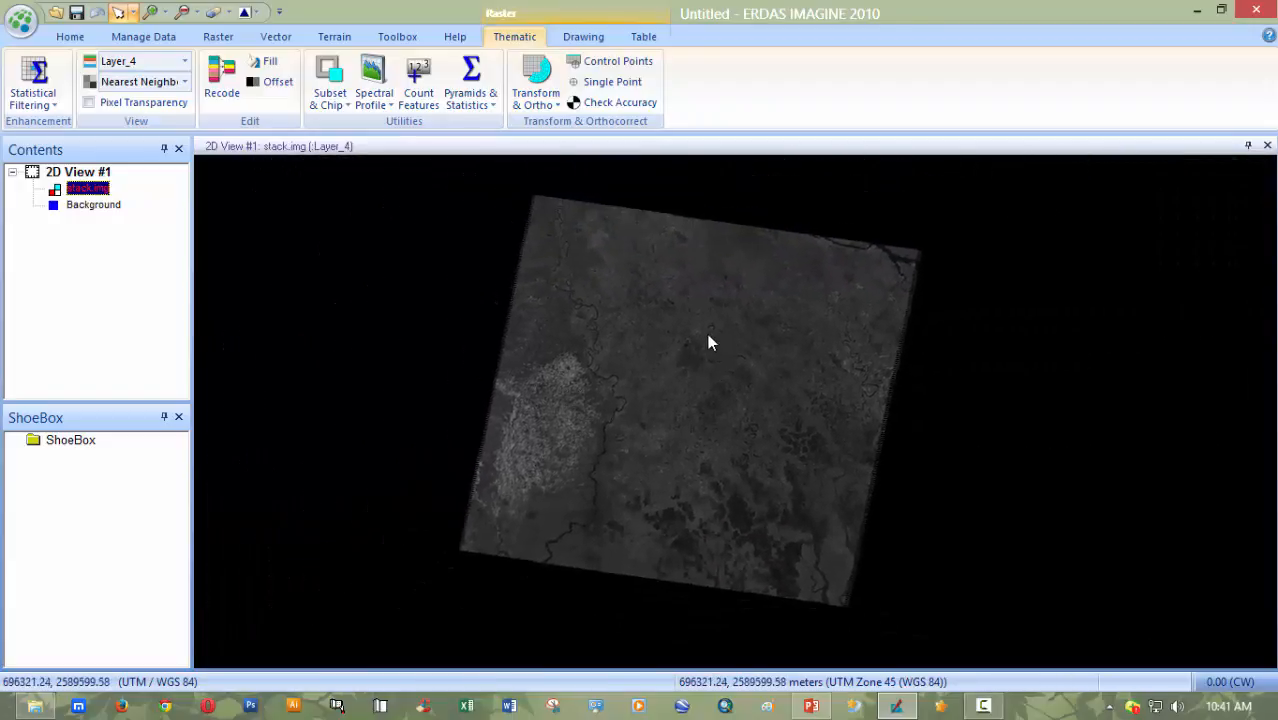
- Check the Lab 04 task list in the PowerPoint slides and return to the image in ERDAS IMAGINE
{"action": "left_click", "coordinate": [811, 706]}
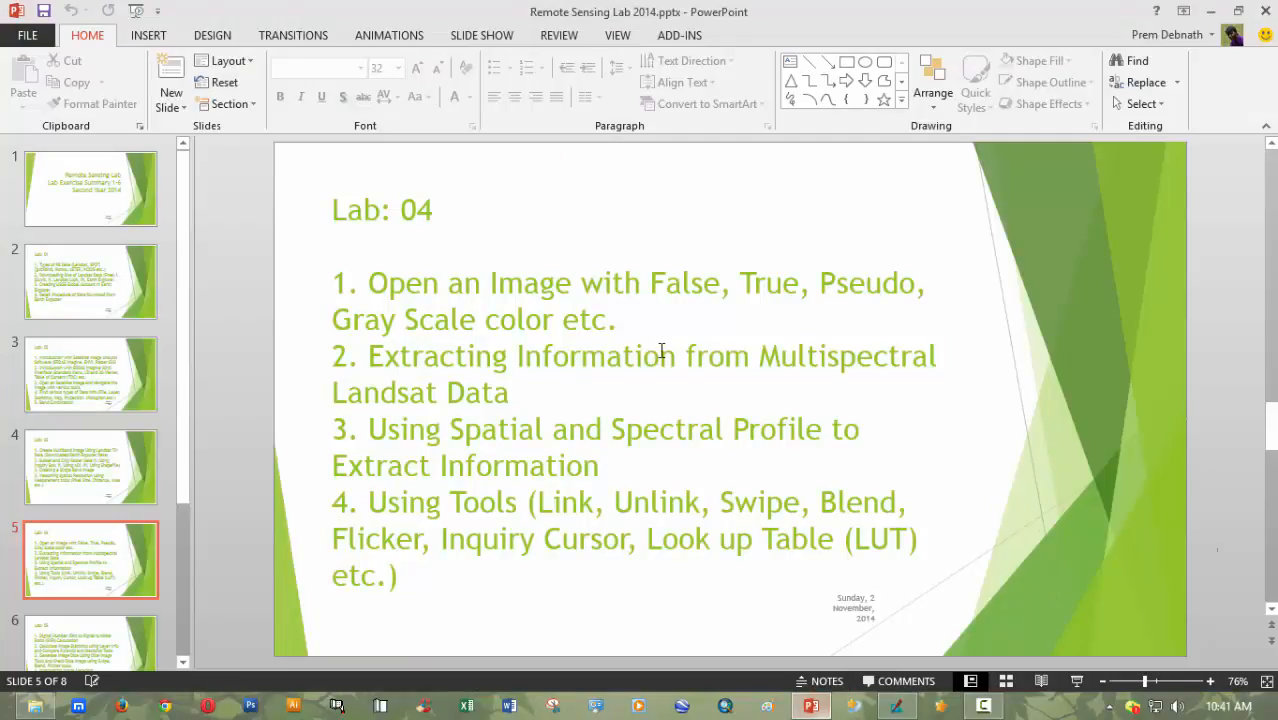
{"action": "left_click", "coordinate": [900, 706]}
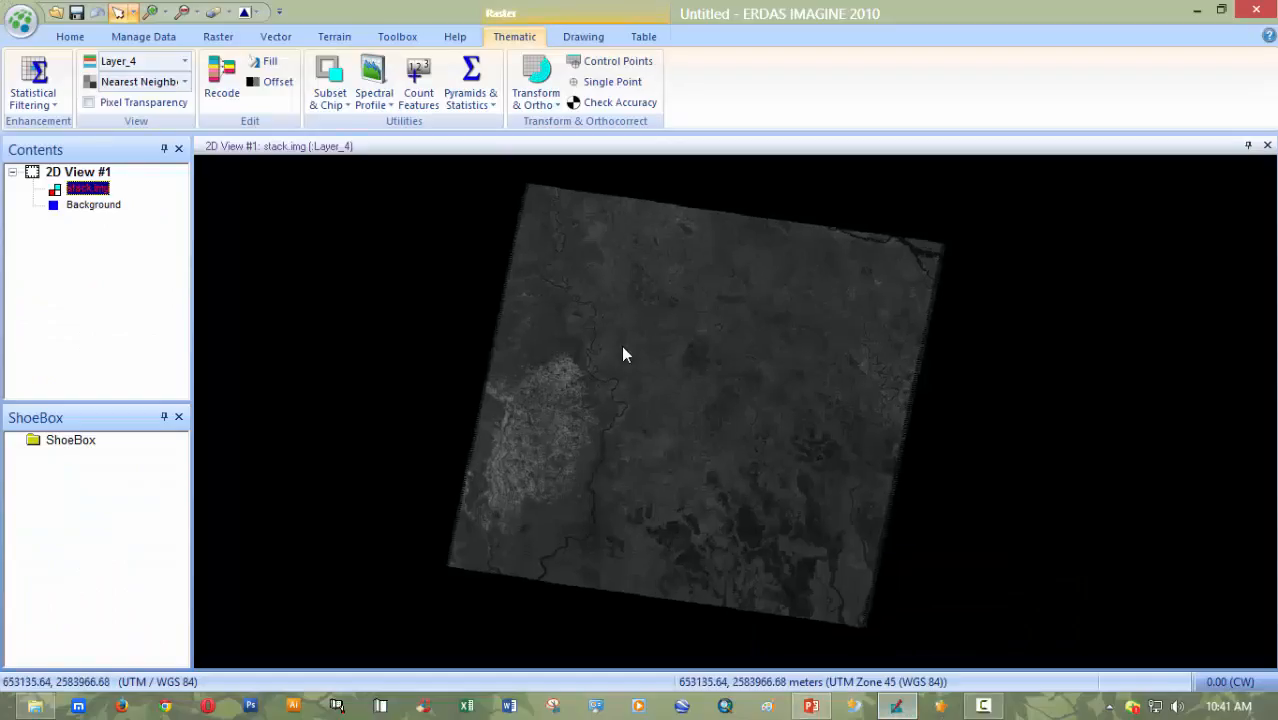
{"action": "scroll", "coordinate": [623, 355], "scroll_direction": "up", "scroll_amount": 3}
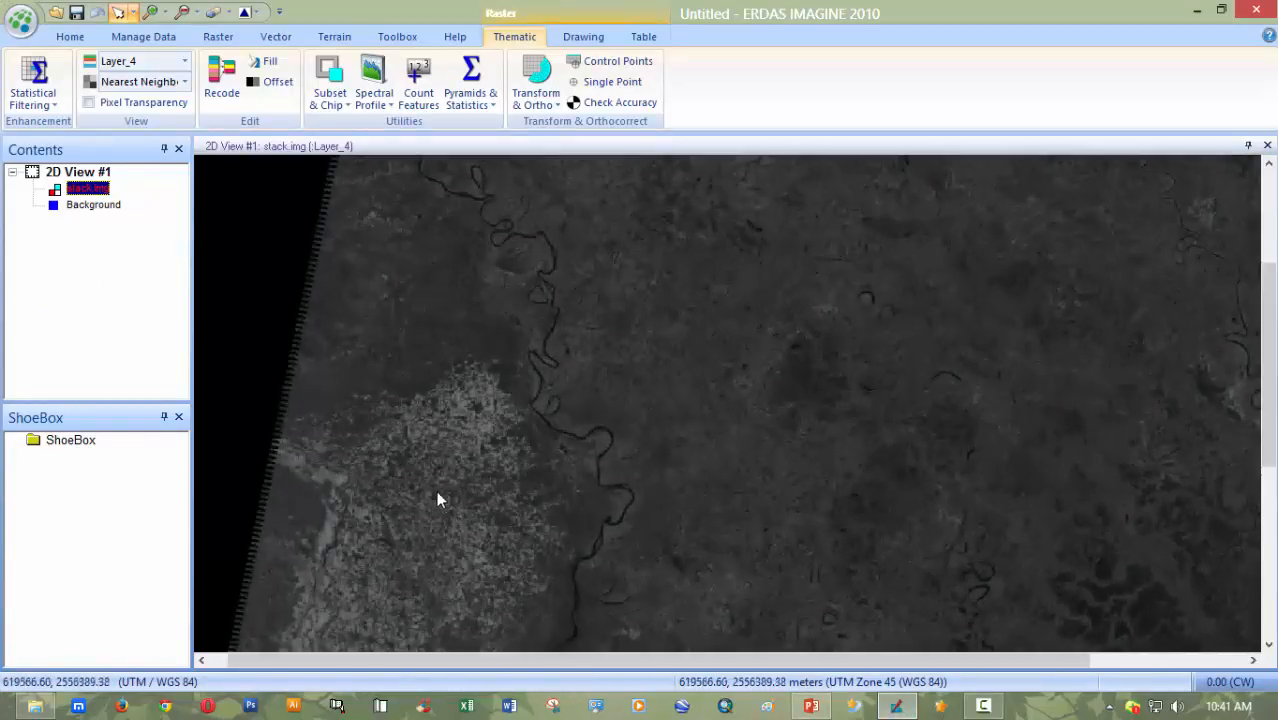
- Browse to the recent stack.img folder for a layer to add and list its files of type TIFF
{"action": "left_click", "coordinate": [57, 14]}
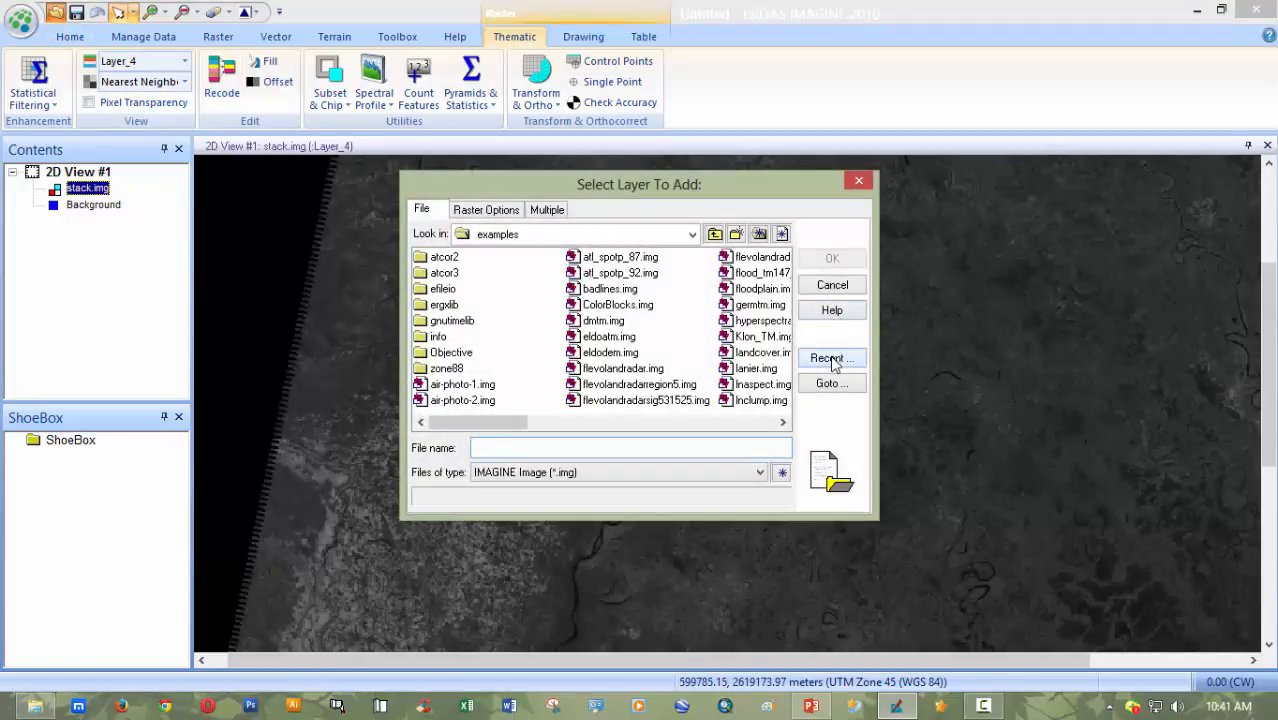
{"action": "left_click", "coordinate": [831, 359]}
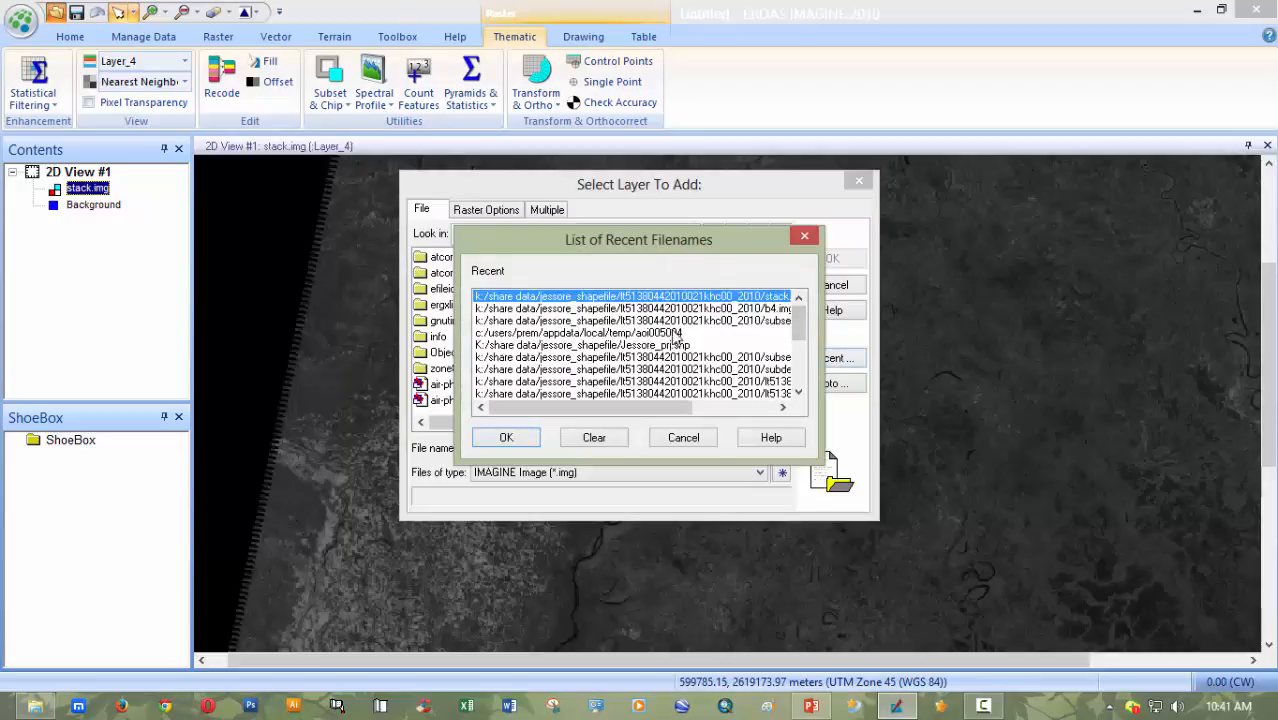
{"action": "left_click", "coordinate": [507, 438]}
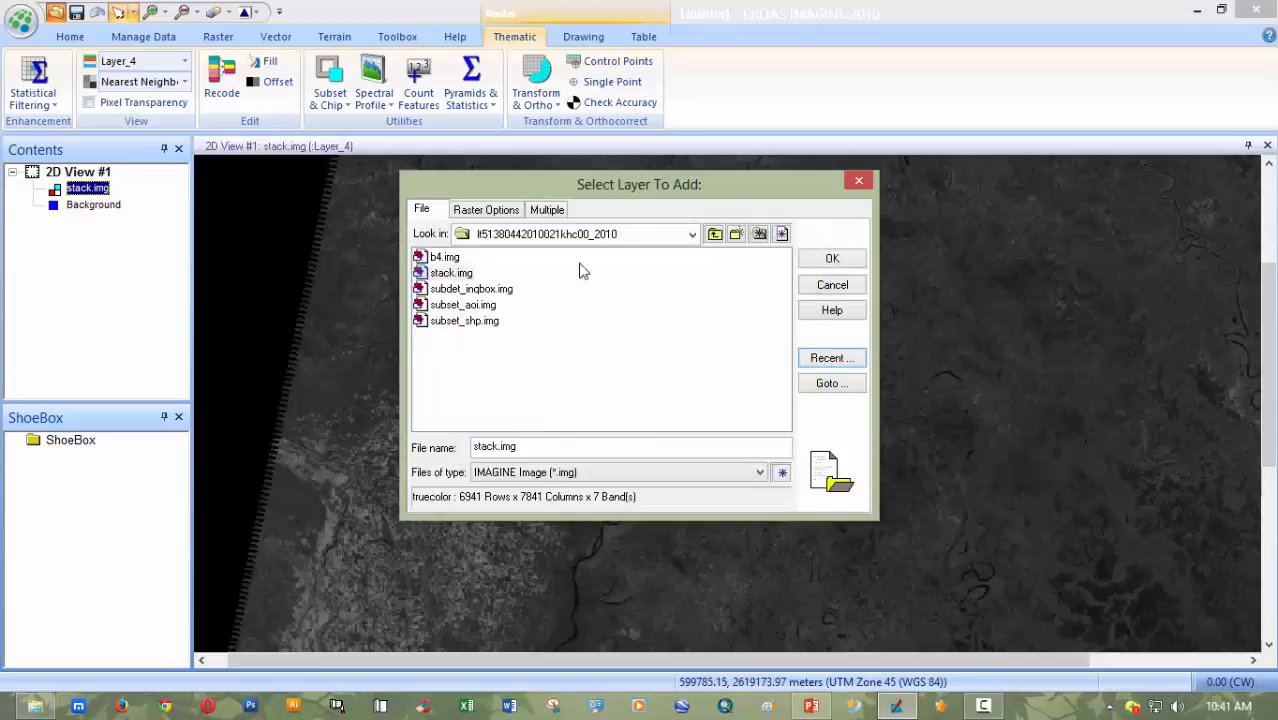
{"action": "left_click", "coordinate": [548, 472]}
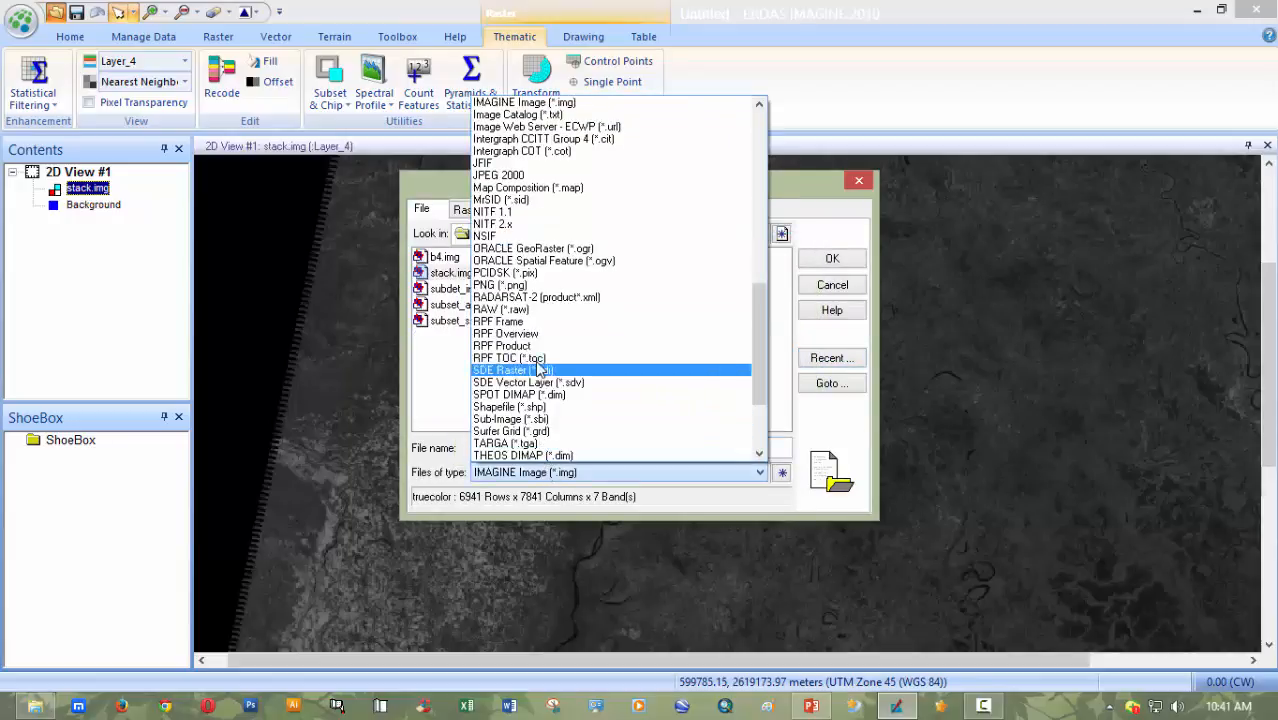
{"action": "scroll", "coordinate": [545, 285], "scroll_direction": "down", "scroll_amount": 3}
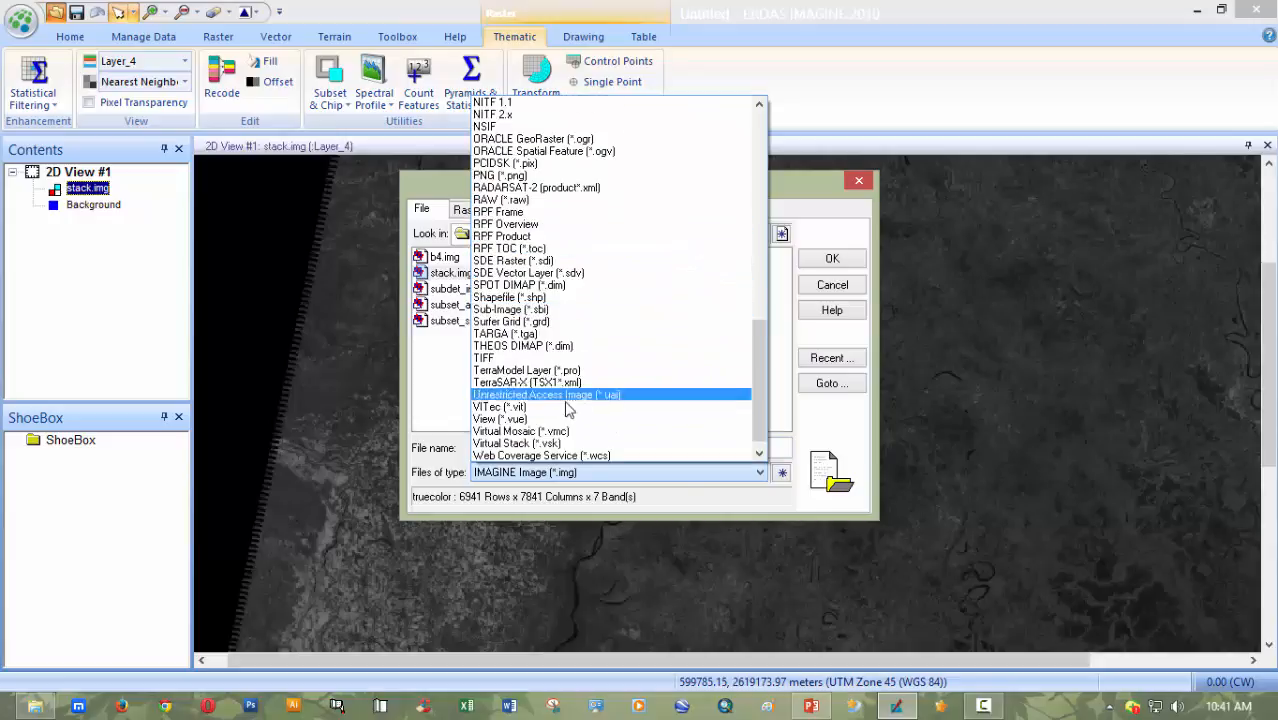
{"action": "left_click", "coordinate": [538, 359]}
{"action": "left_click", "coordinate": [474, 259]}
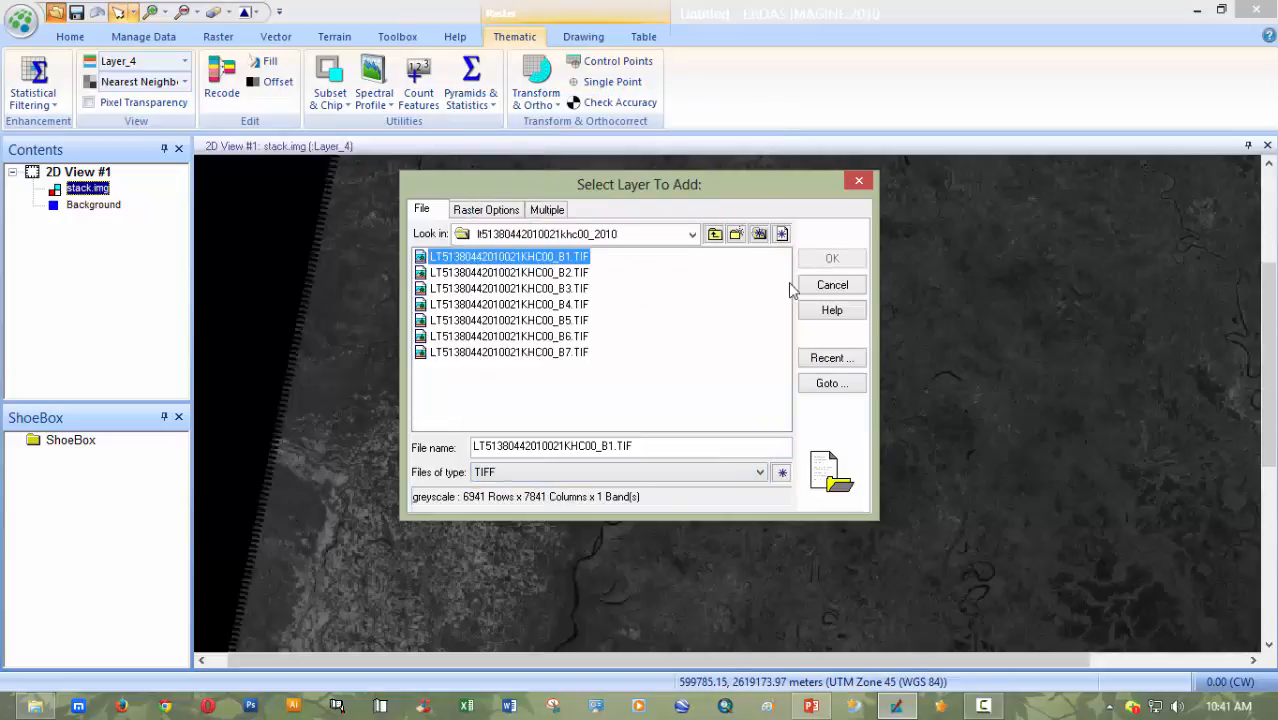
{"action": "left_click", "coordinate": [755, 304]}
{"action": "left_click", "coordinate": [831, 259]}
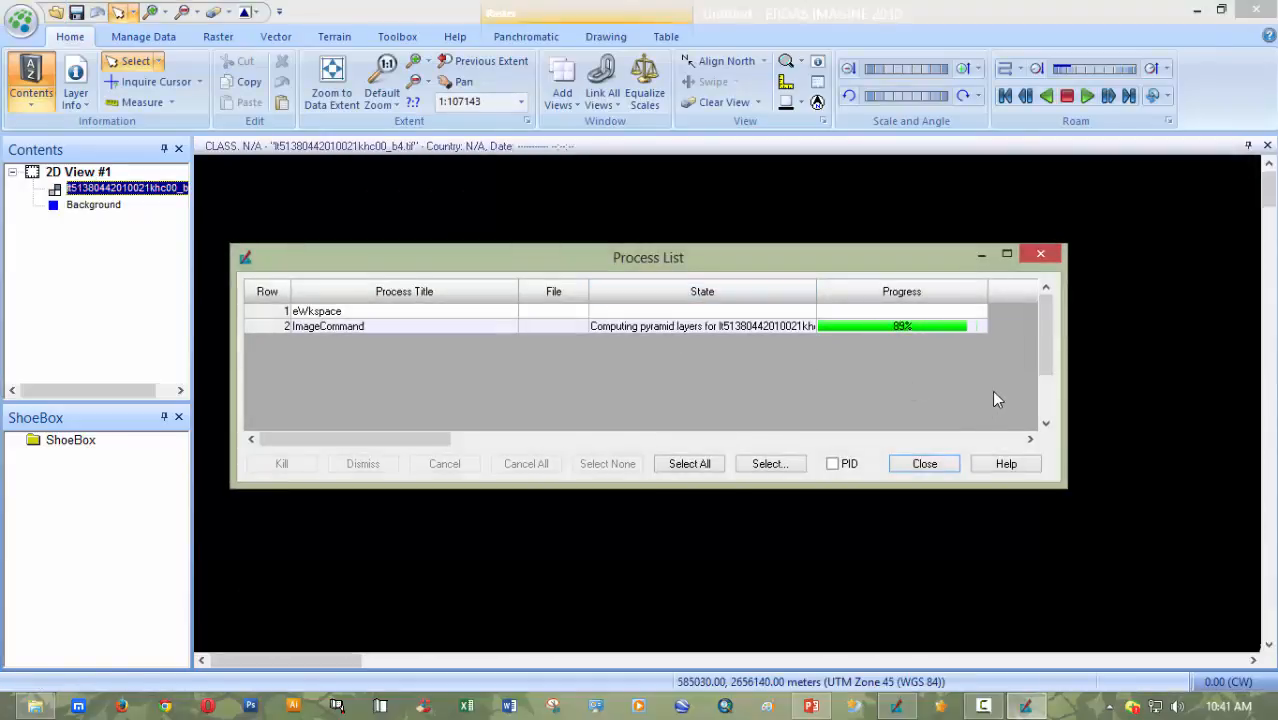
{"action": "left_click", "coordinate": [933, 466]}
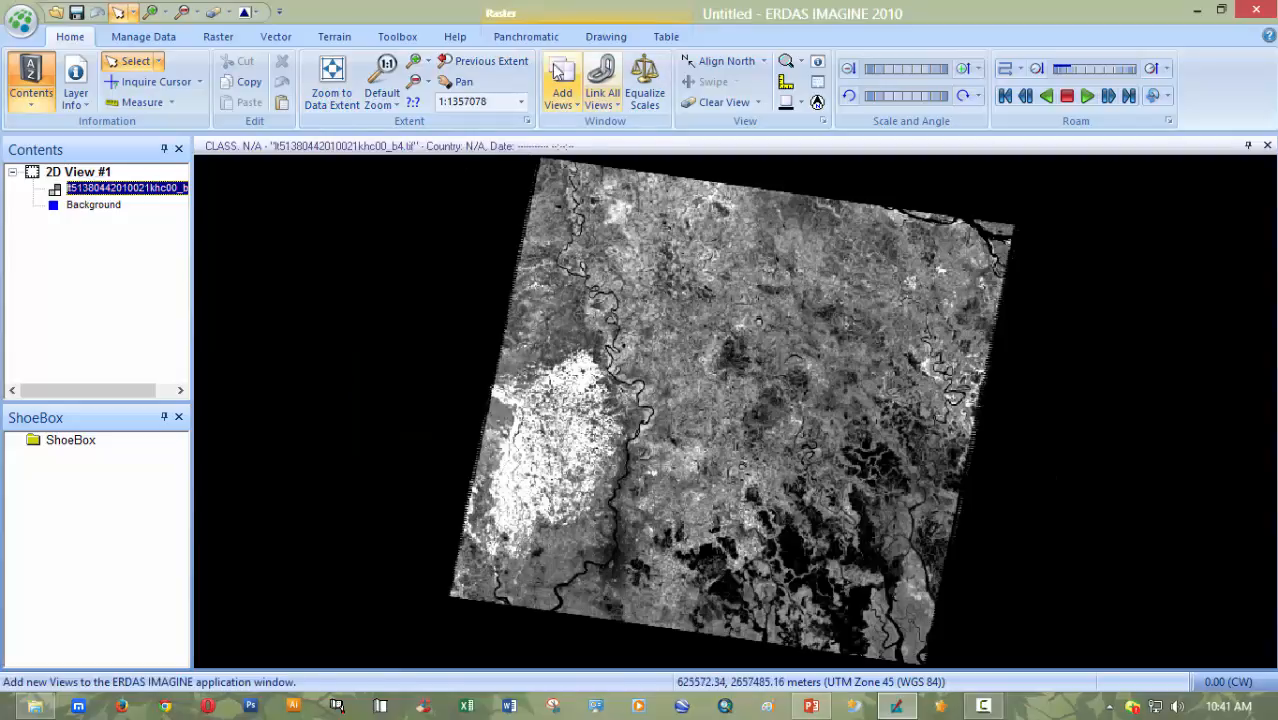
{"action": "left_click", "coordinate": [526, 37]}
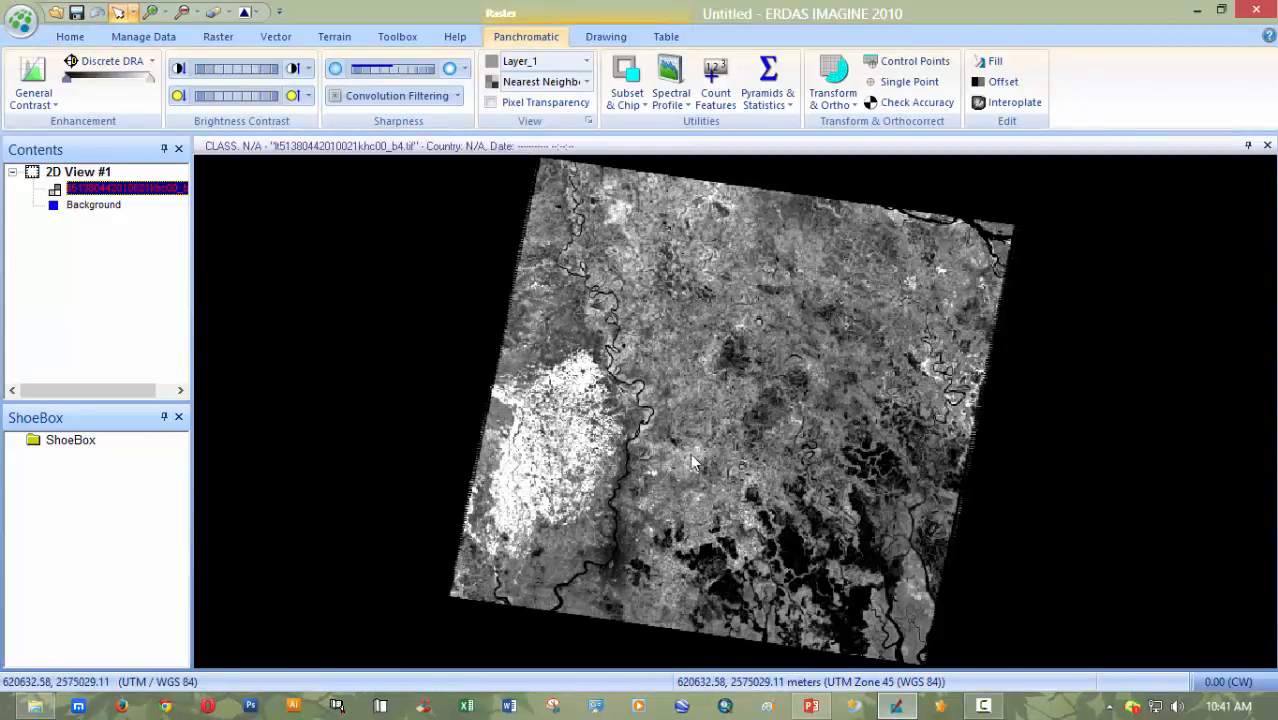
- Switch to the PowerPoint slides and read the remaining Lab 04 tasks
{"action": "left_click", "coordinate": [811, 706]}
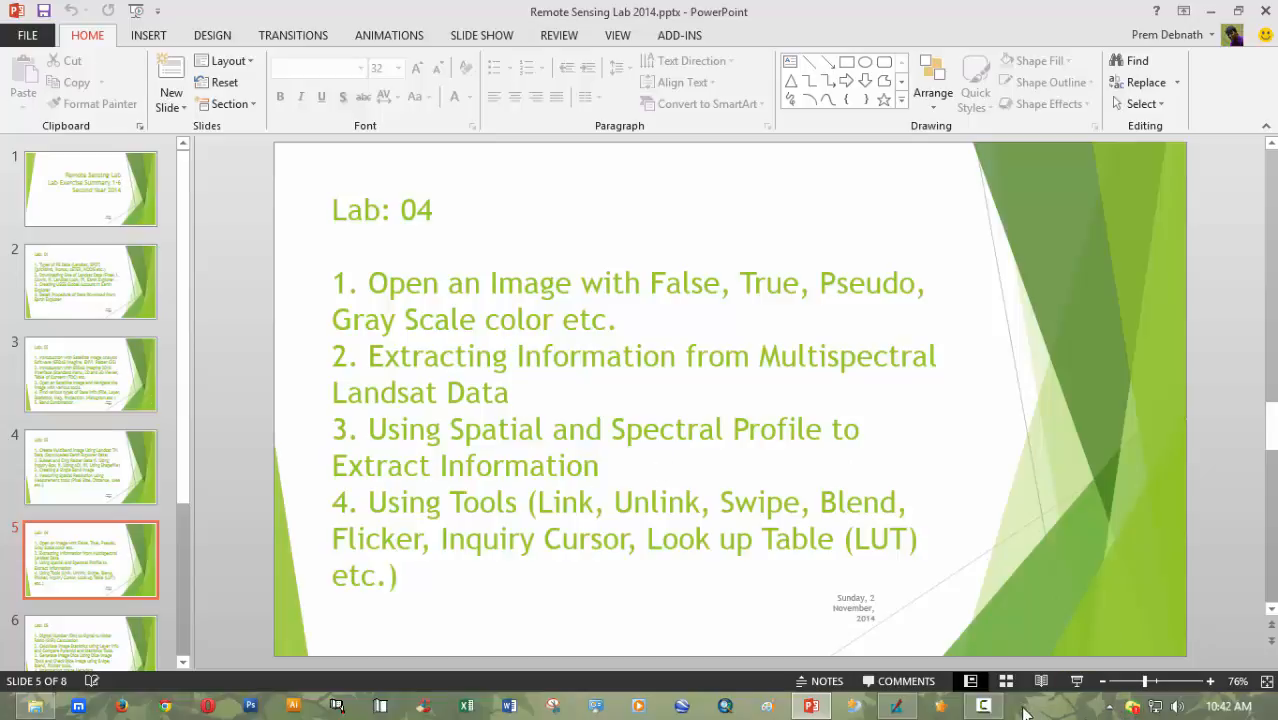
{"action": "left_click", "coordinate": [983, 706]}
{"action": "left_click", "coordinate": [1190, 622]}
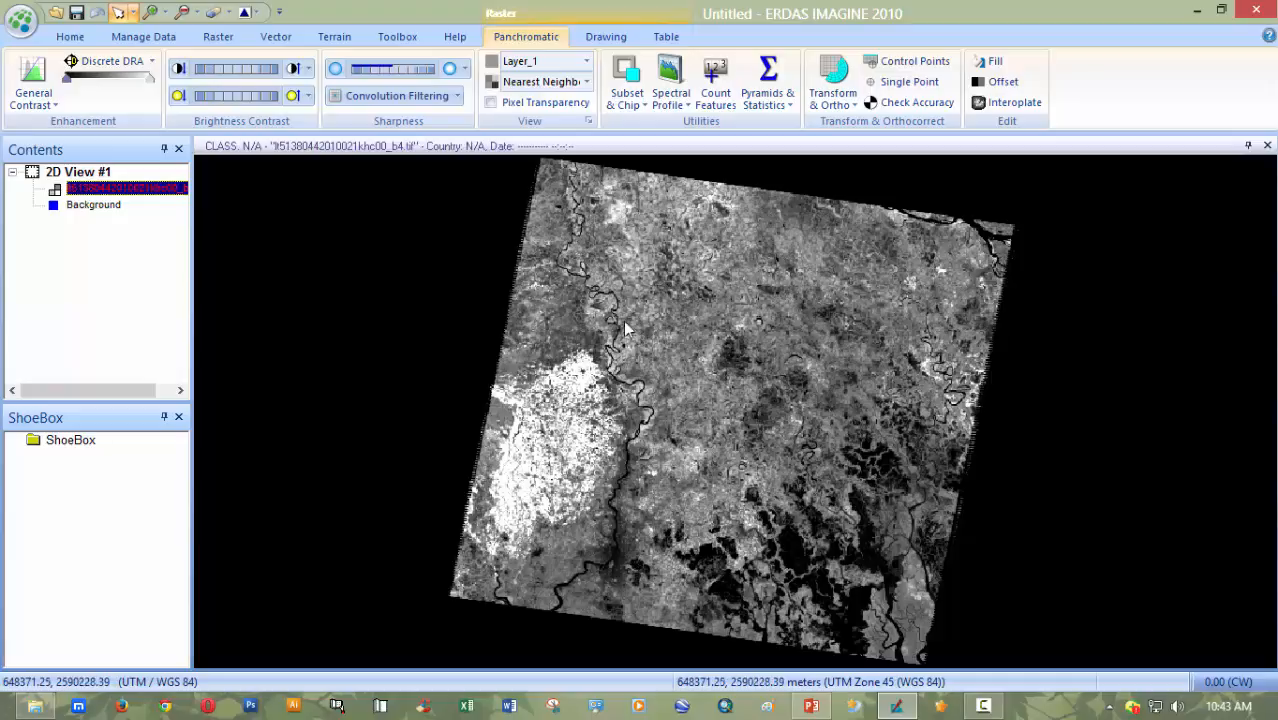
- Clear the view, browse to the most recent file's folder and list its files of type IMAGINE Image (*.img)
{"action": "left_click", "coordinate": [218, 18]}
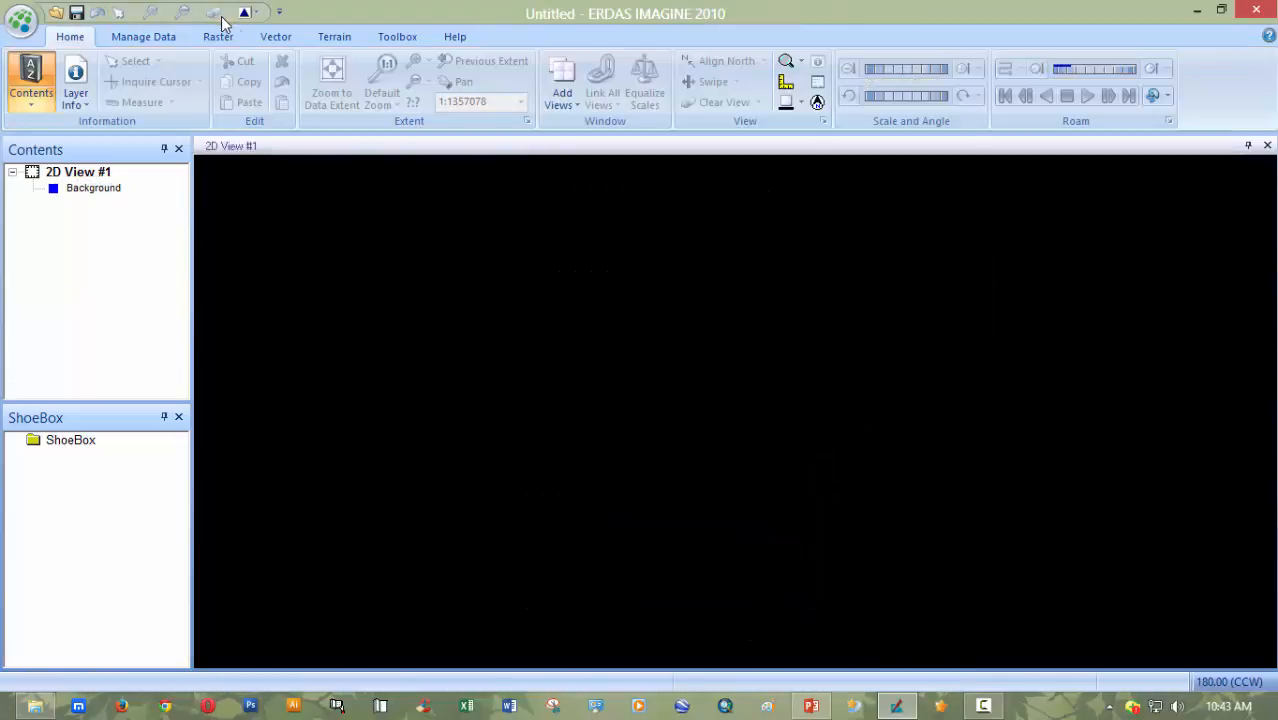
{"action": "left_click", "coordinate": [57, 12]}
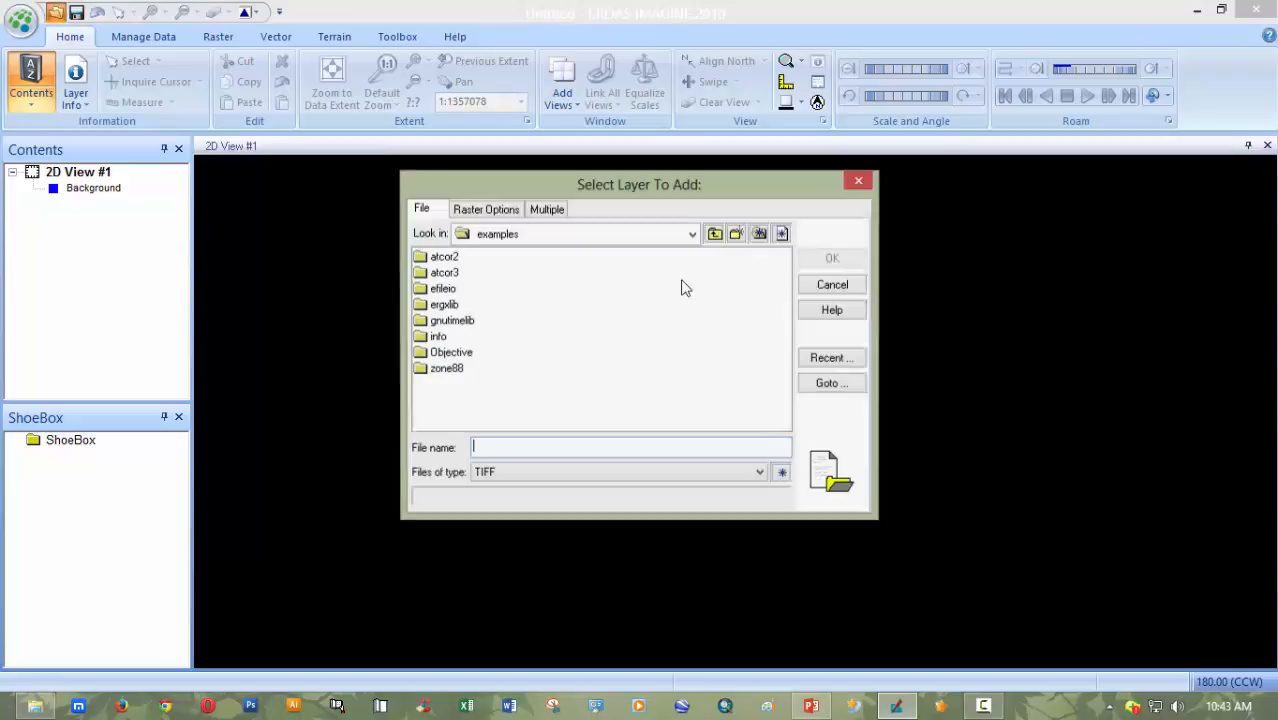
{"action": "left_click", "coordinate": [808, 360]}
{"action": "left_click", "coordinate": [507, 437]}
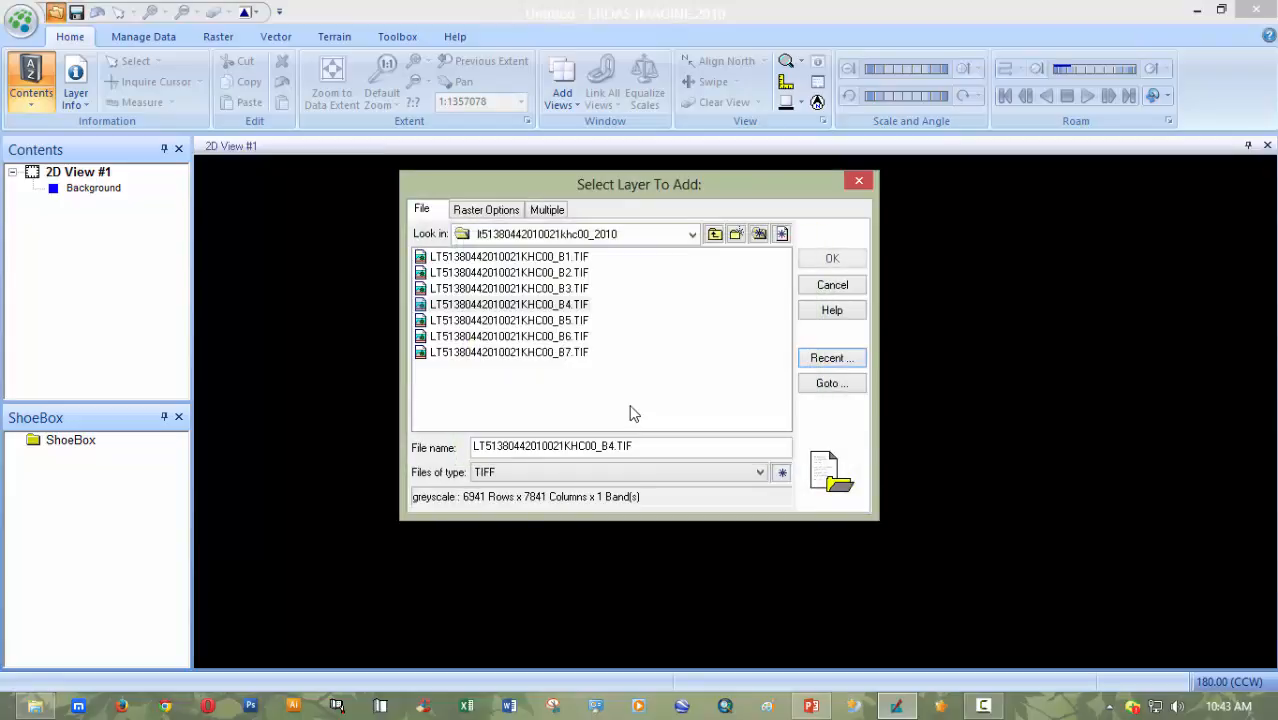
{"action": "left_click", "coordinate": [563, 471]}
{"action": "scroll", "coordinate": [563, 400], "scroll_direction": "down", "scroll_amount": 2}
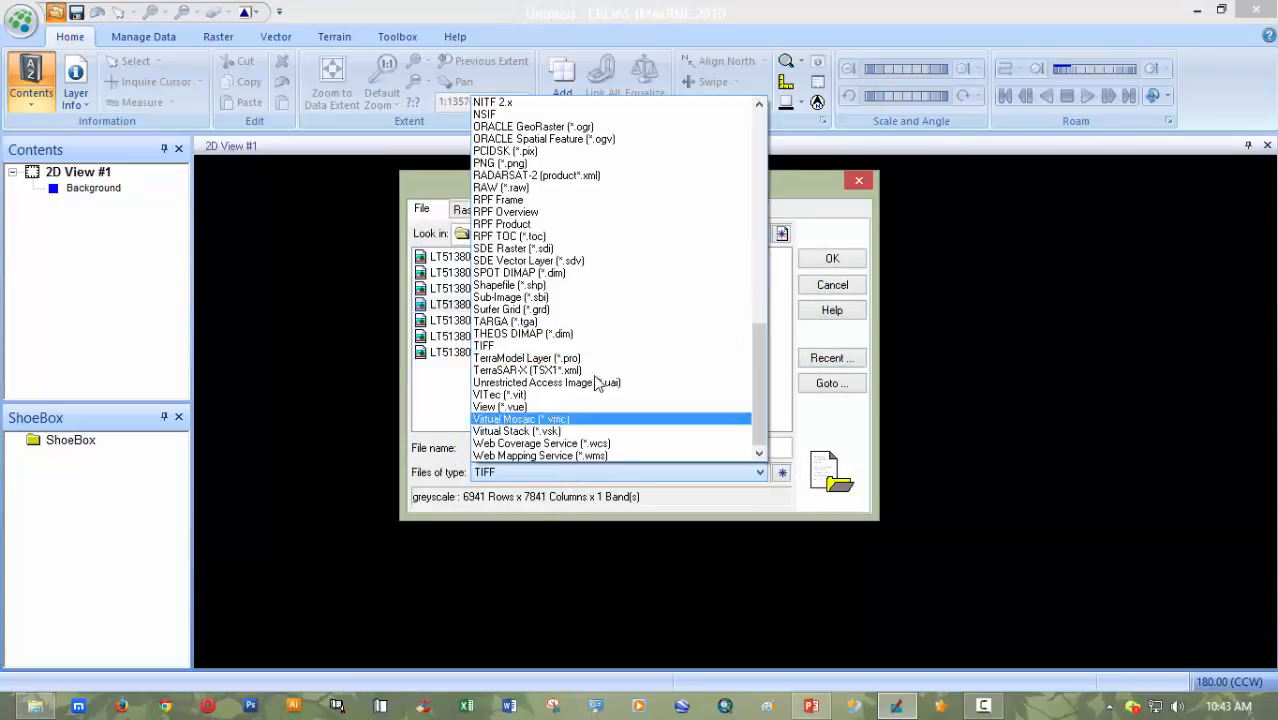
{"action": "scroll", "coordinate": [570, 350], "scroll_direction": "up", "scroll_amount": 6}
{"action": "left_click", "coordinate": [570, 163]}
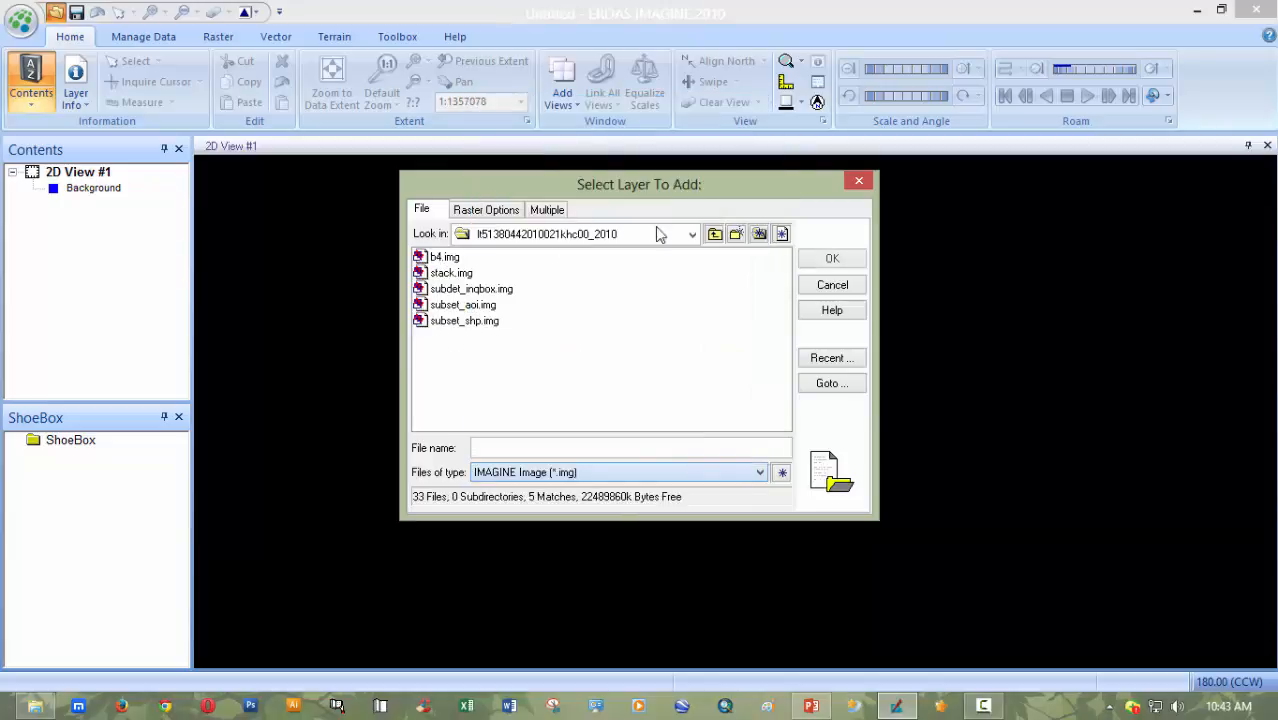
- Load stack.img fitted to the data extent and view the layer choices for the red band in the multispectral tools
{"action": "left_click", "coordinate": [460, 274]}
{"action": "left_click", "coordinate": [832, 258]}
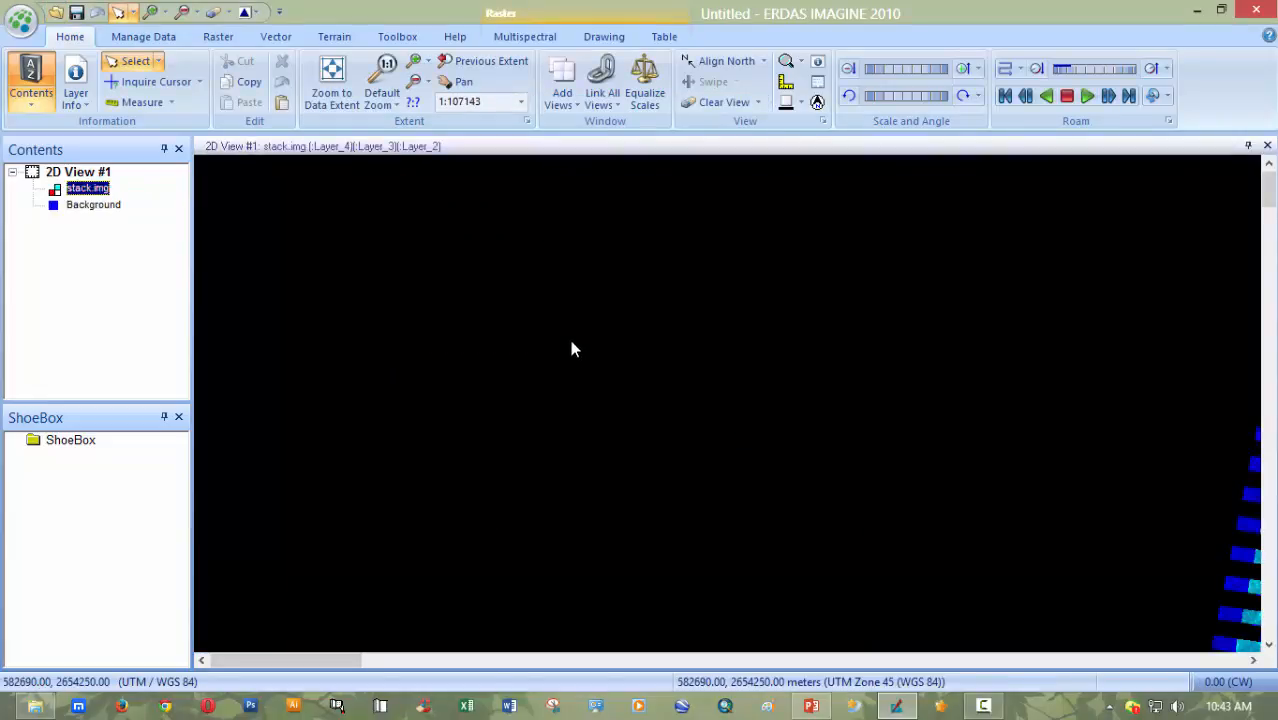
{"action": "left_click", "coordinate": [331, 75]}
{"action": "left_click", "coordinate": [524, 37]}
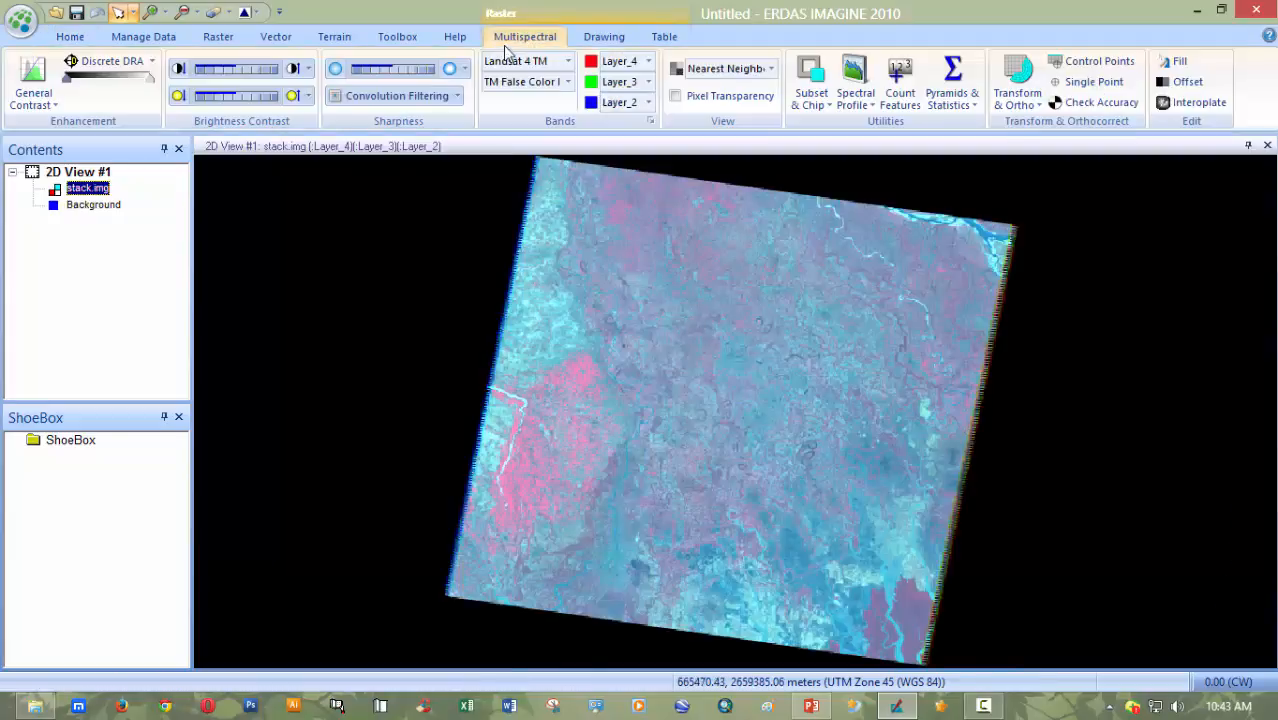
{"action": "left_click", "coordinate": [648, 61]}
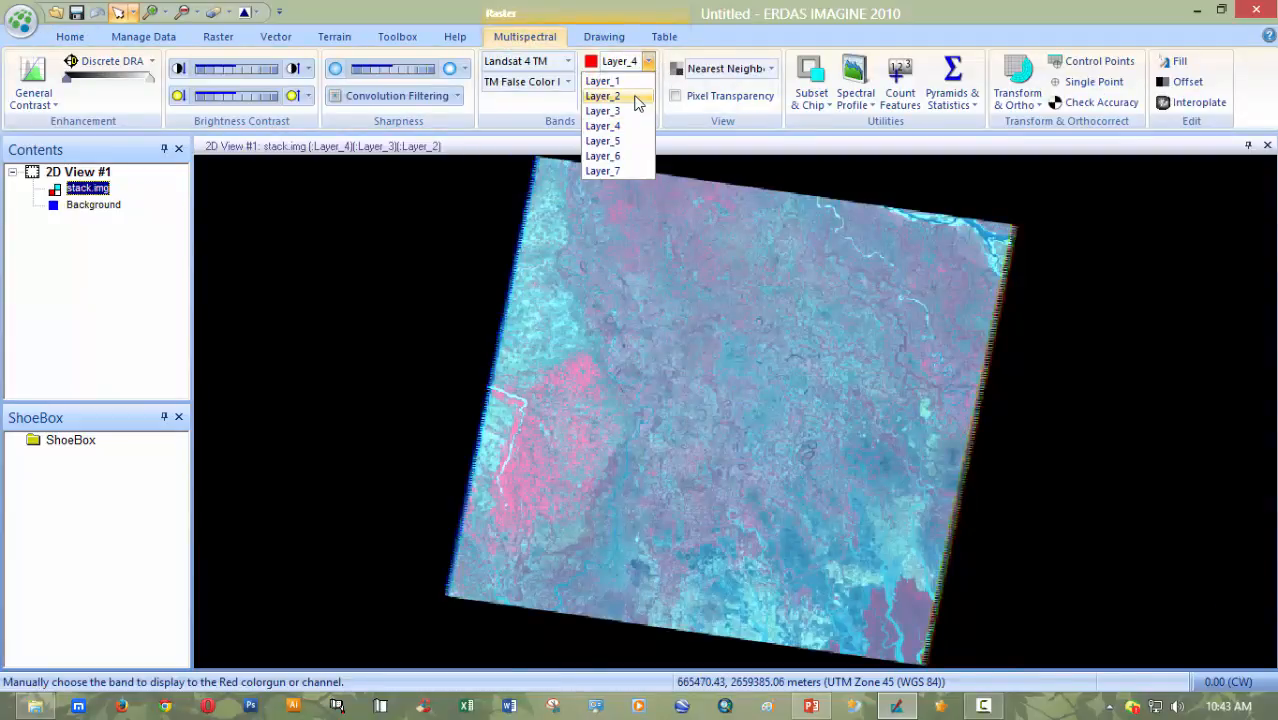
{"action": "left_click", "coordinate": [708, 199]}
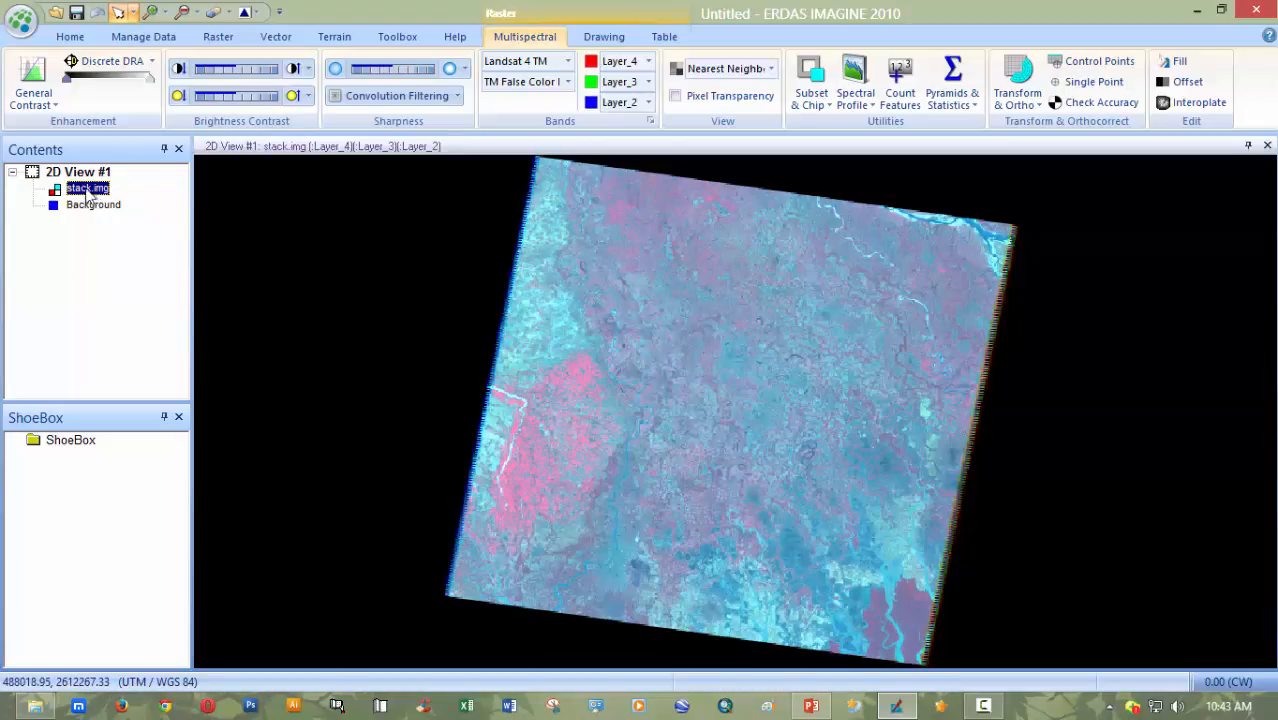
- Add the recent stack.img again as a second layer in True Color with red 3, green 2 and blue 1
{"action": "left_click", "coordinate": [62, 13]}
{"action": "left_click", "coordinate": [843, 357]}
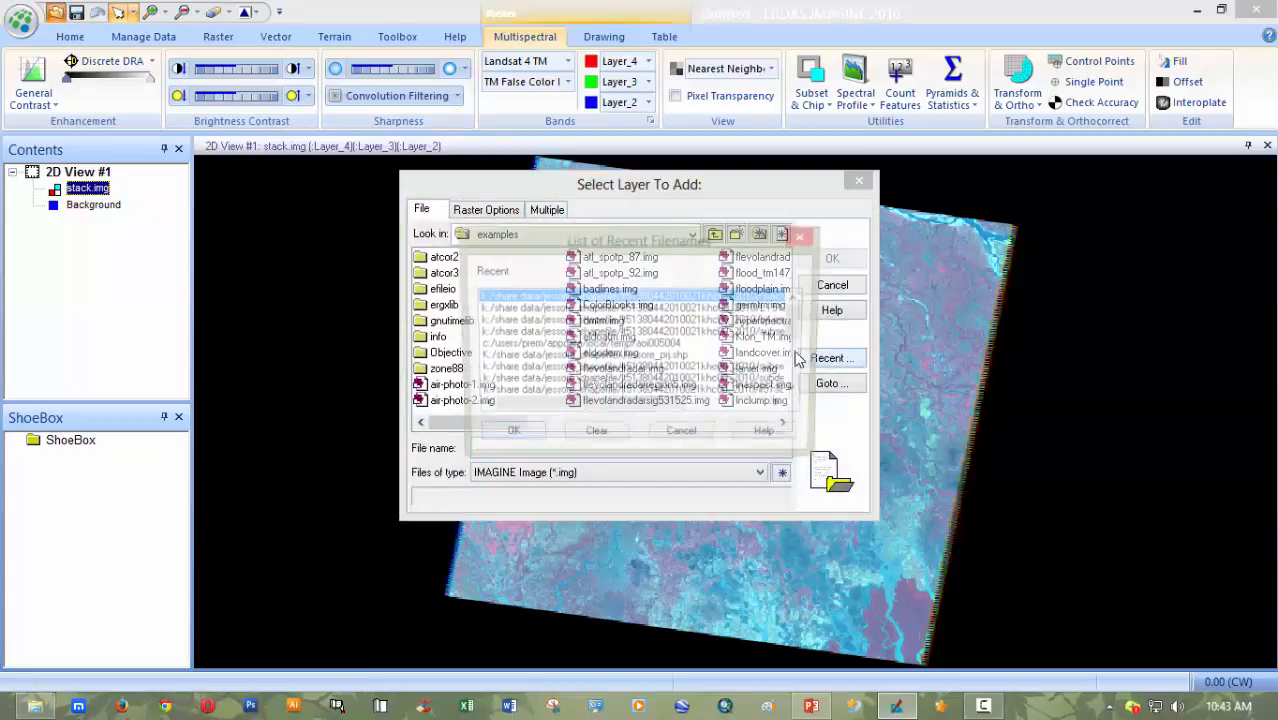
{"action": "left_click", "coordinate": [510, 436]}
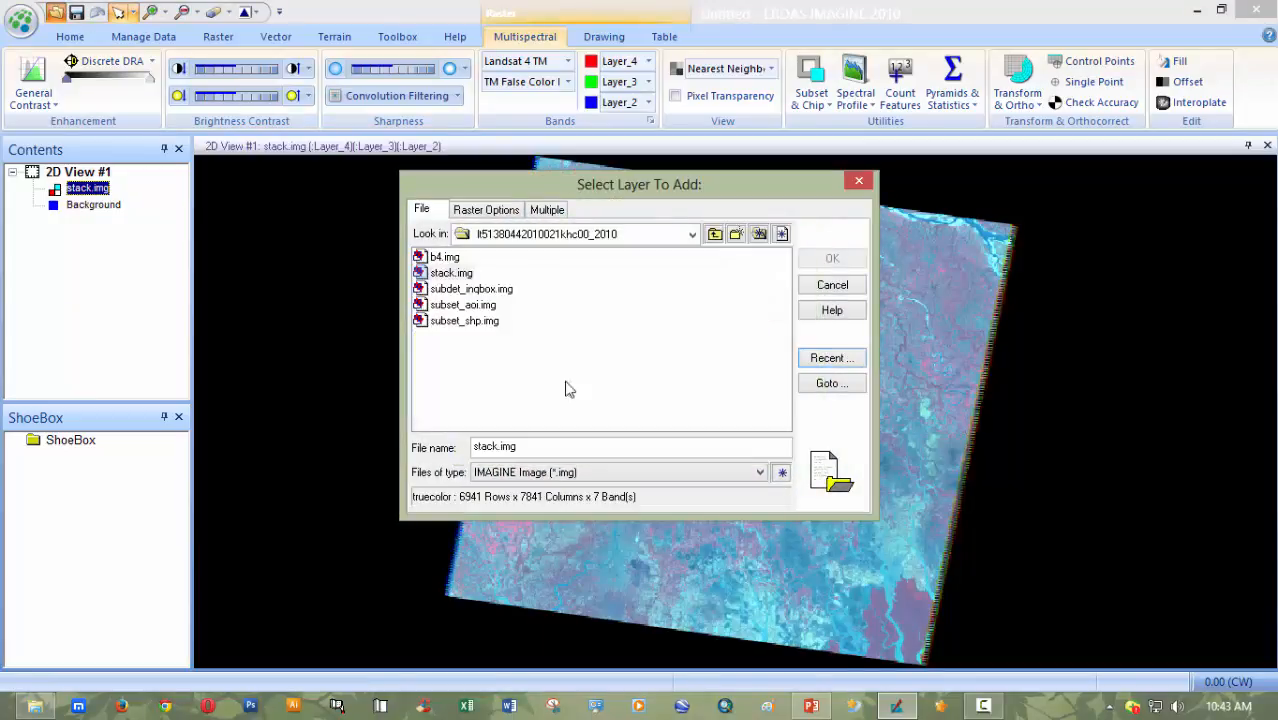
{"action": "left_click", "coordinate": [455, 276]}
{"action": "left_click", "coordinate": [482, 212]}
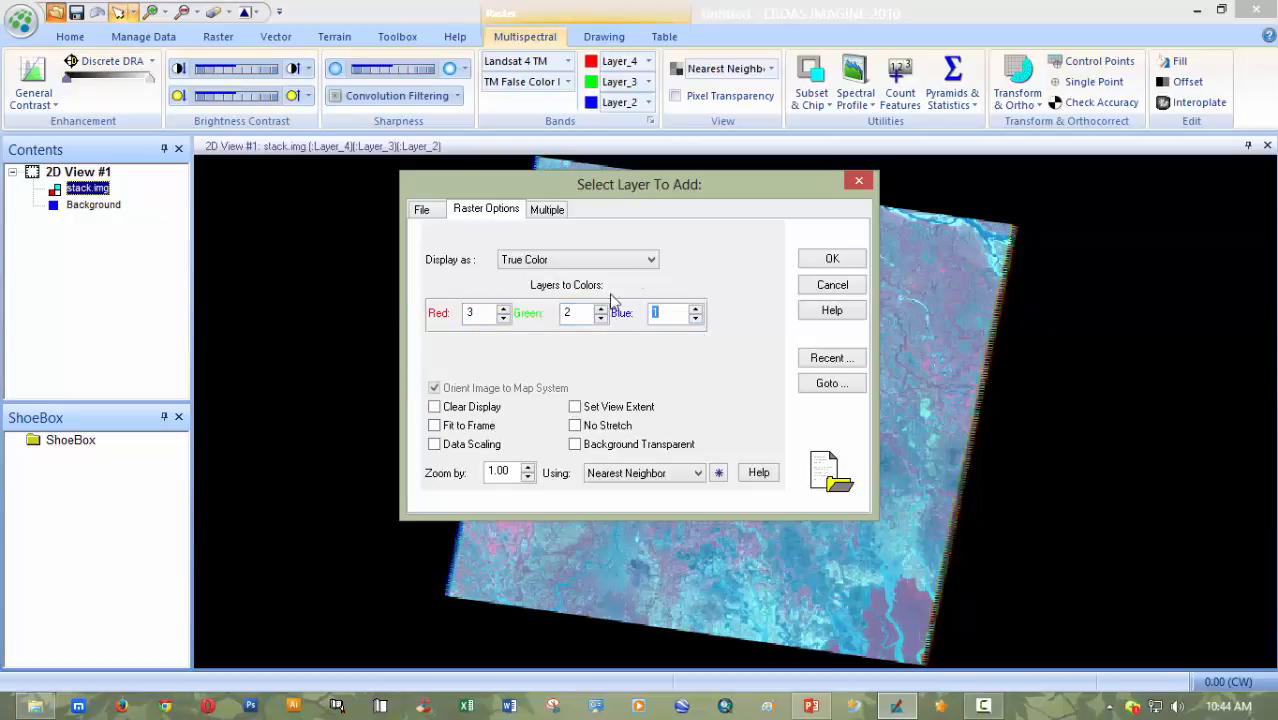
{"action": "left_click", "coordinate": [832, 260]}
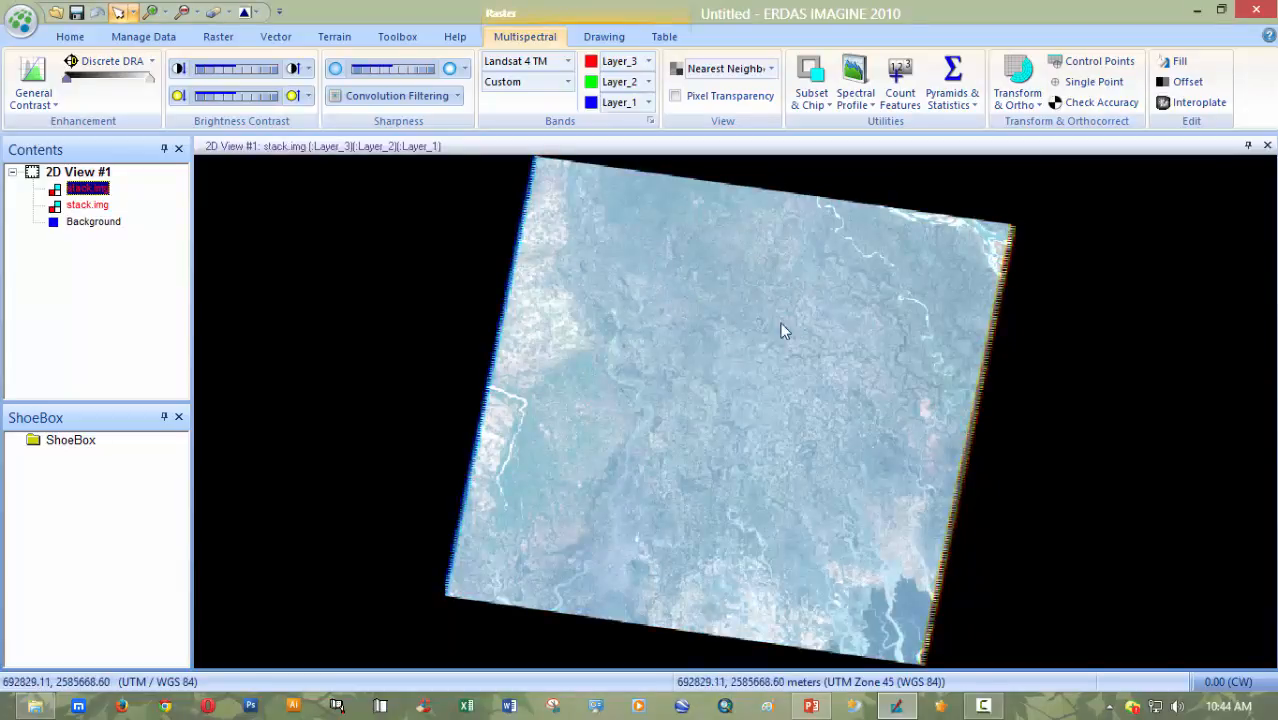
{"action": "left_click", "coordinate": [80, 266]}
{"action": "left_click_drag", "start_coordinate": [83, 208], "coordinate": [84, 188]}
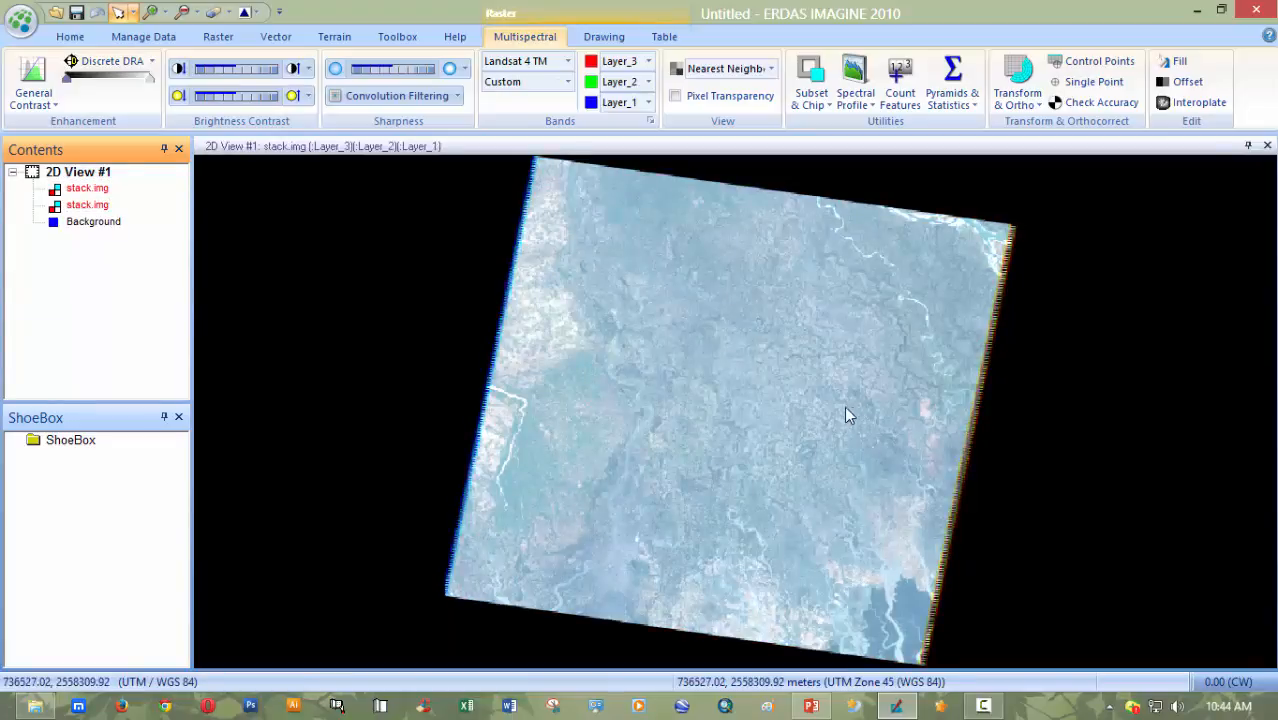
- Compare the two stack.img layers around the western river with a vertical left-to-right swipe at position 62
{"action": "left_click", "coordinate": [522, 414]}
{"action": "scroll", "coordinate": [508, 423], "scroll_direction": "up", "scroll_amount": 5}
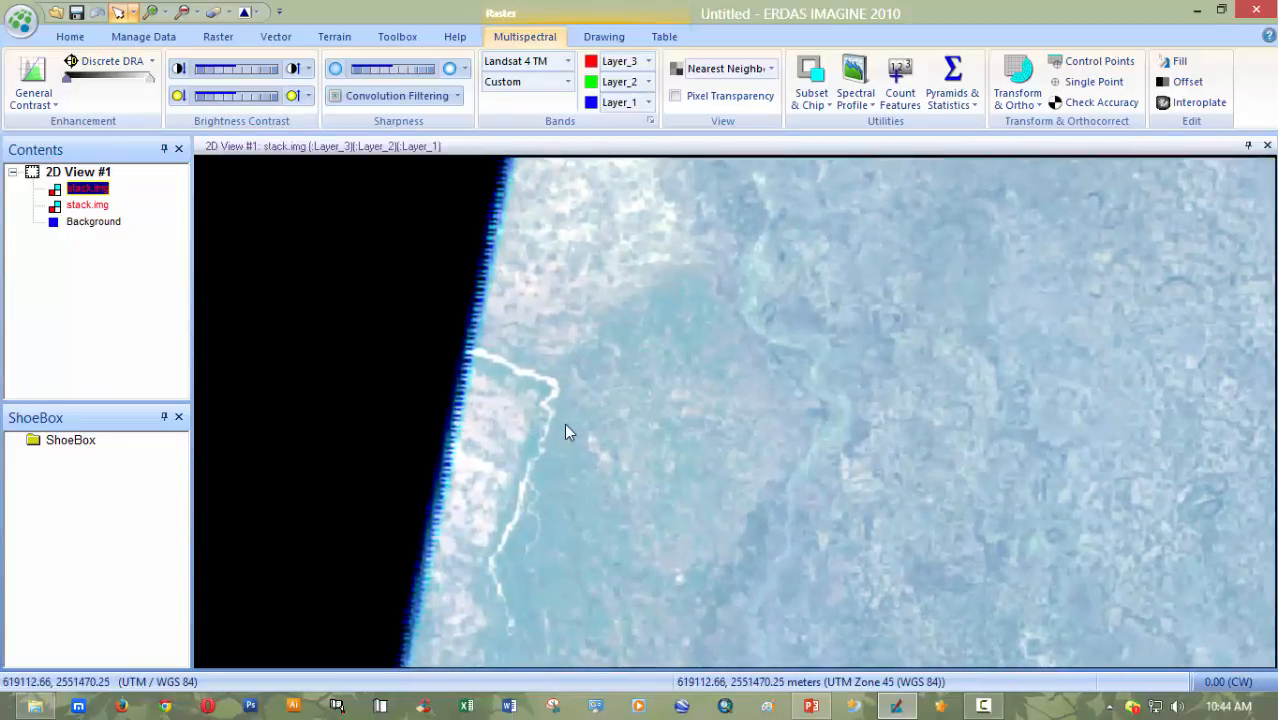
{"action": "scroll", "coordinate": [648, 394], "scroll_direction": "up", "scroll_amount": 3}
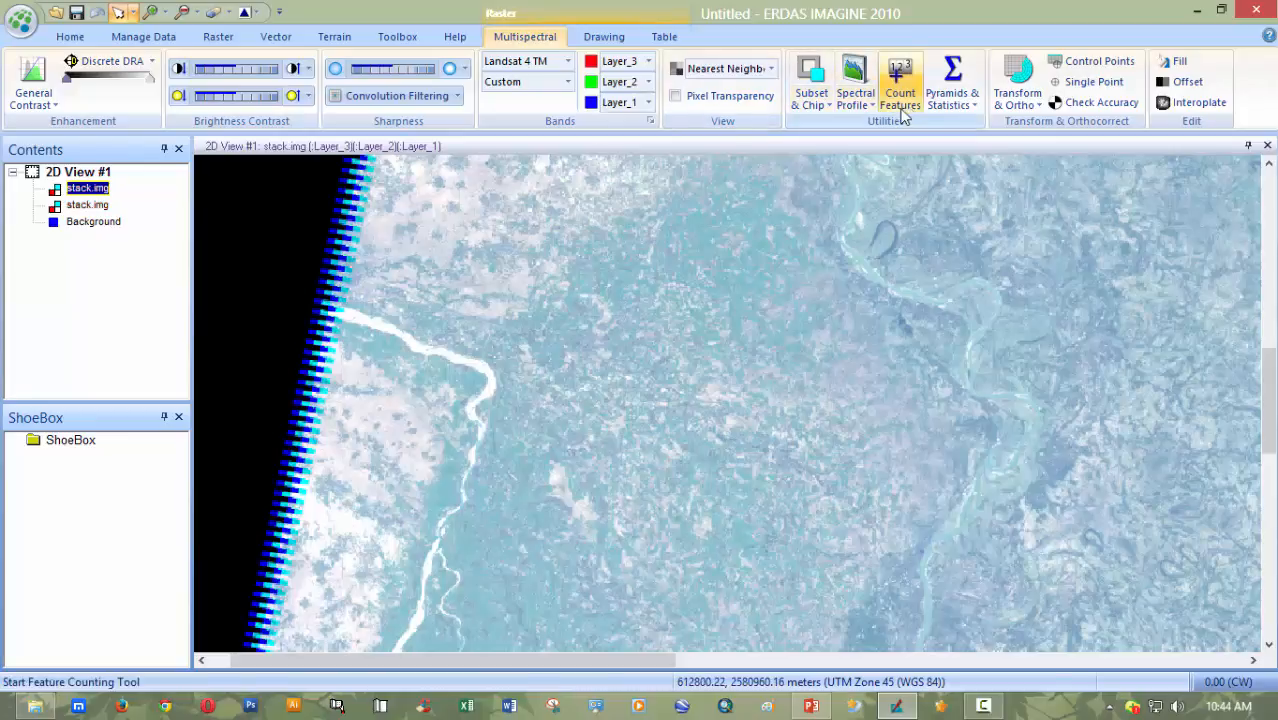
{"action": "left_click", "coordinate": [70, 36]}
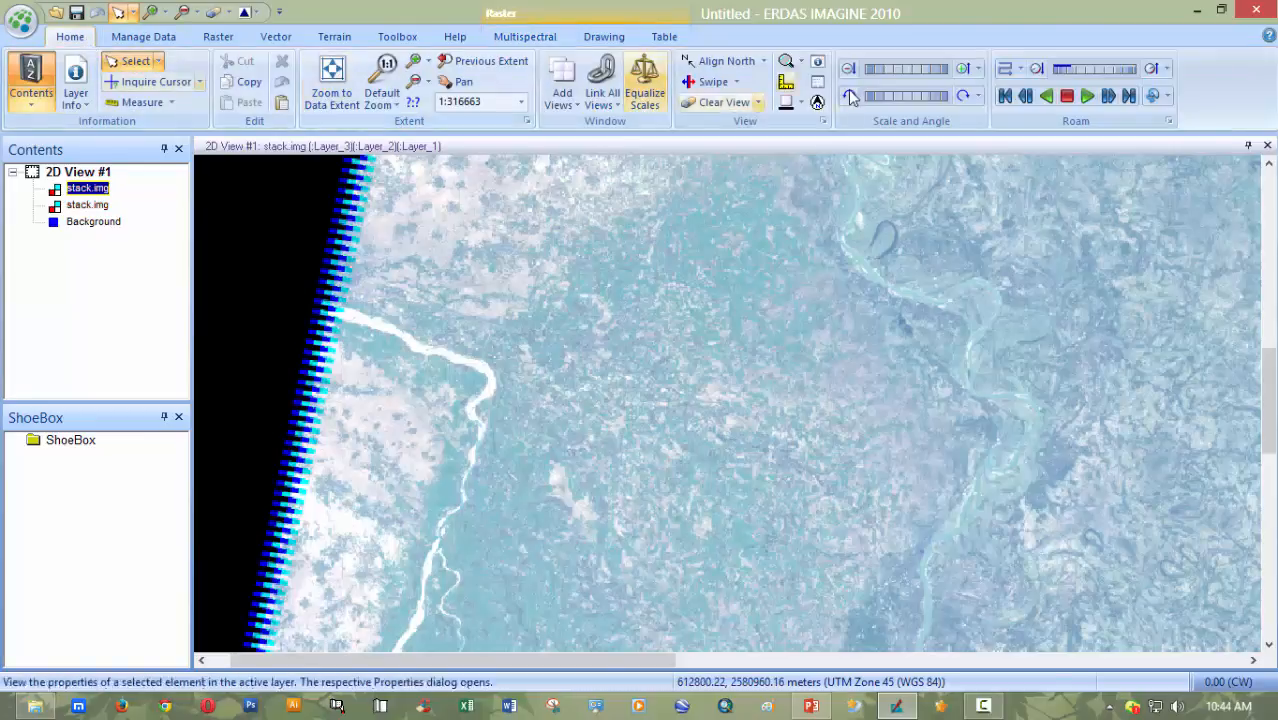
{"action": "left_click", "coordinate": [739, 83]}
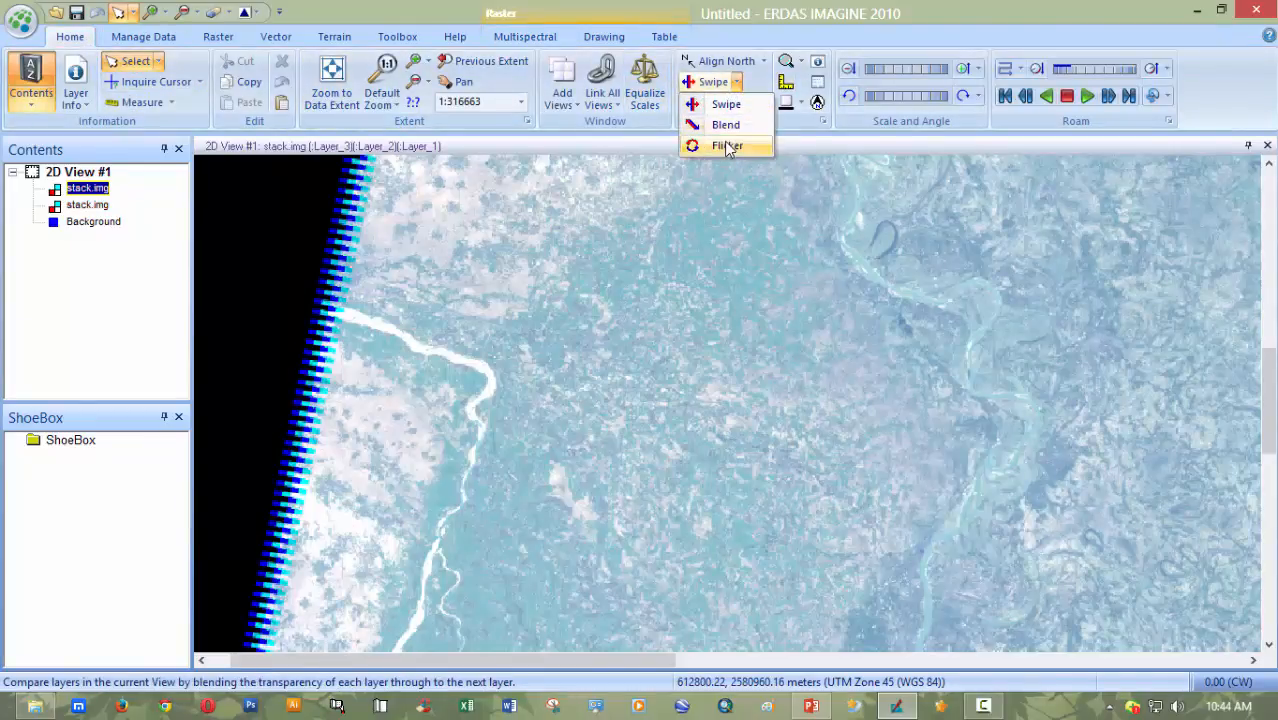
{"action": "left_click", "coordinate": [726, 106]}
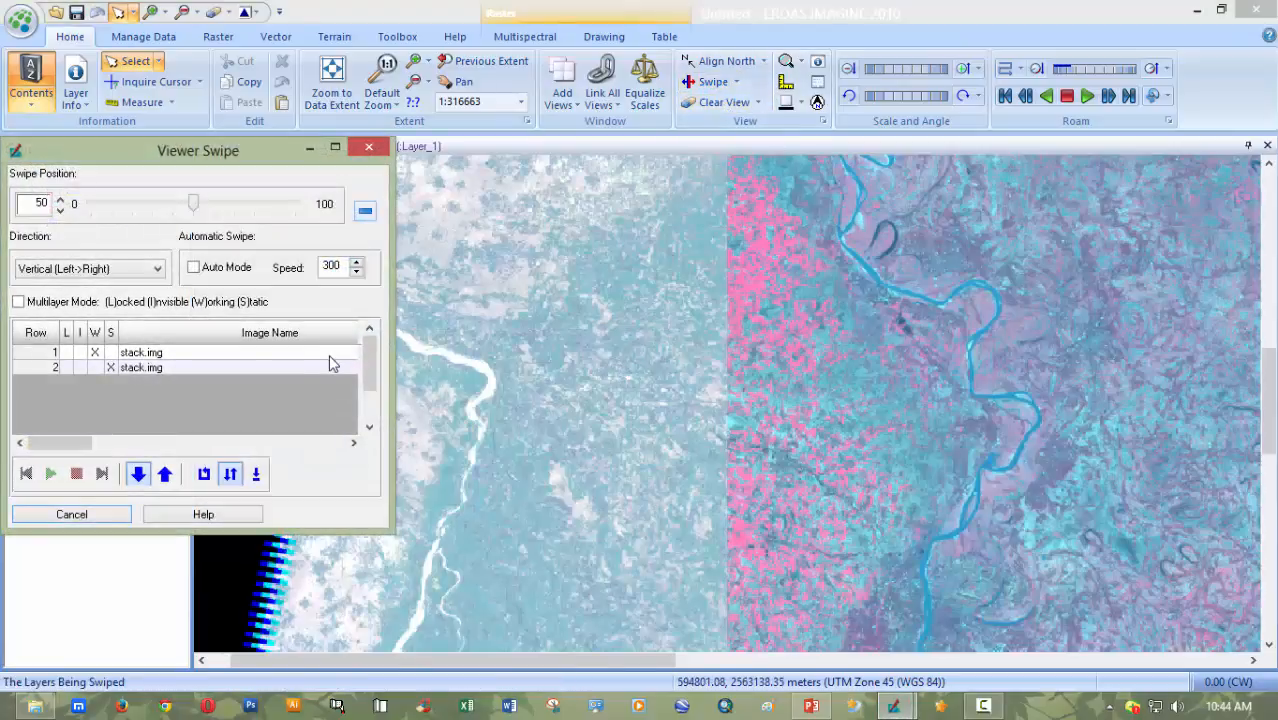
{"action": "left_click_drag", "start_coordinate": [193, 204], "coordinate": [222, 224]}
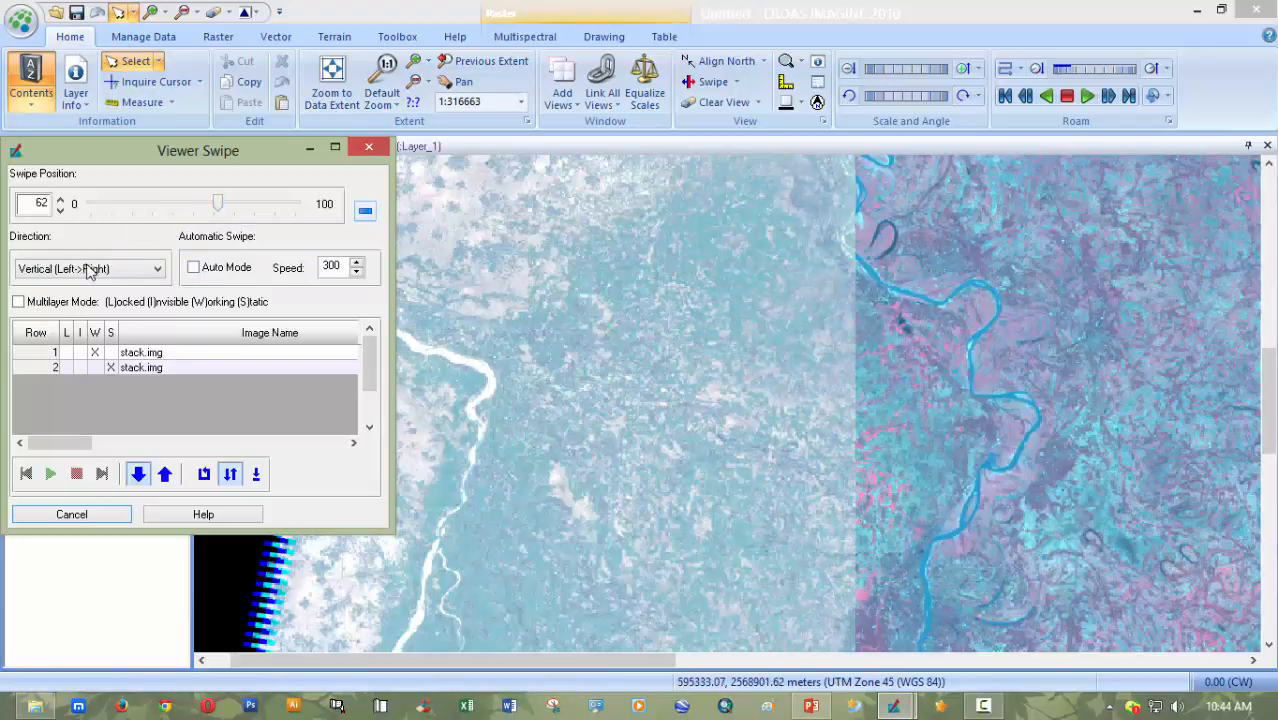
- Change the swipe direction to Horizontal (Top->Bottom) and compare the two layers at position 19
{"action": "left_click", "coordinate": [131, 270]}
{"action": "left_click", "coordinate": [138, 314]}
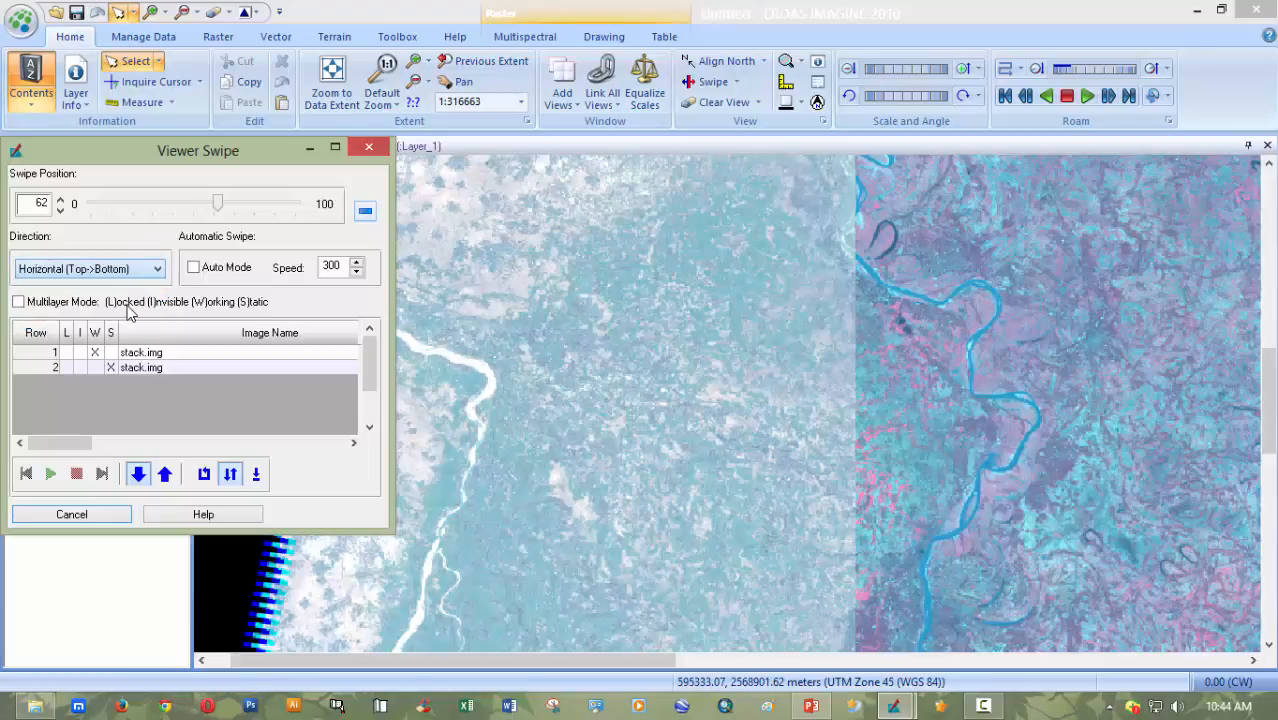
{"action": "left_click_drag", "start_coordinate": [221, 210], "coordinate": [131, 247]}
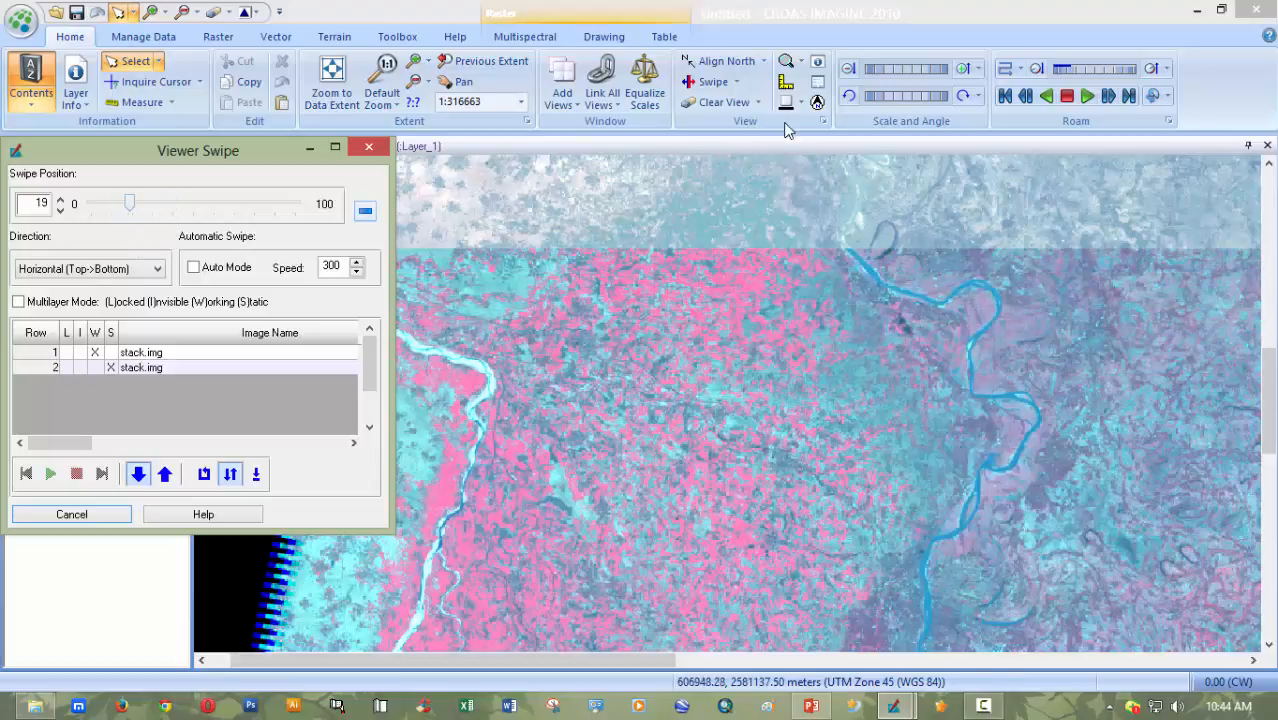
- Compare the two stack.img layers with Blend by fading from 100 to 0 percent and running Auto Mode
{"action": "left_click", "coordinate": [736, 82]}
{"action": "left_click", "coordinate": [724, 122]}
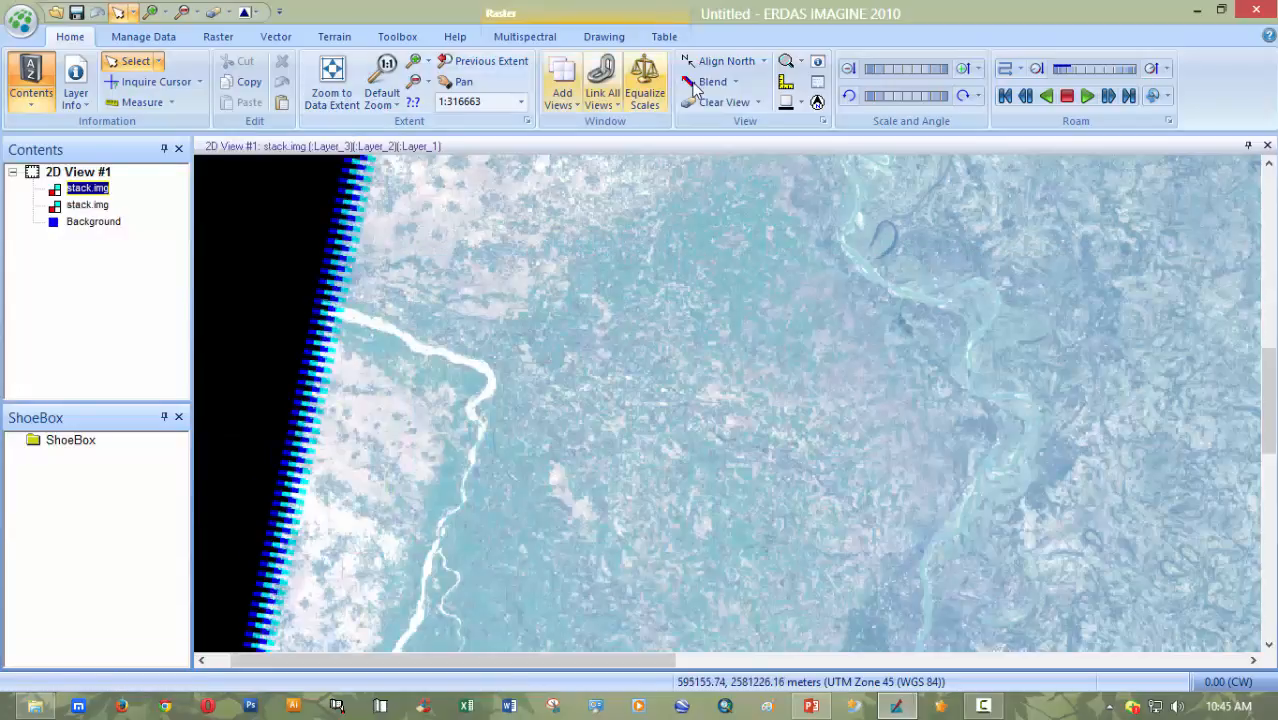
{"action": "left_click", "coordinate": [712, 85]}
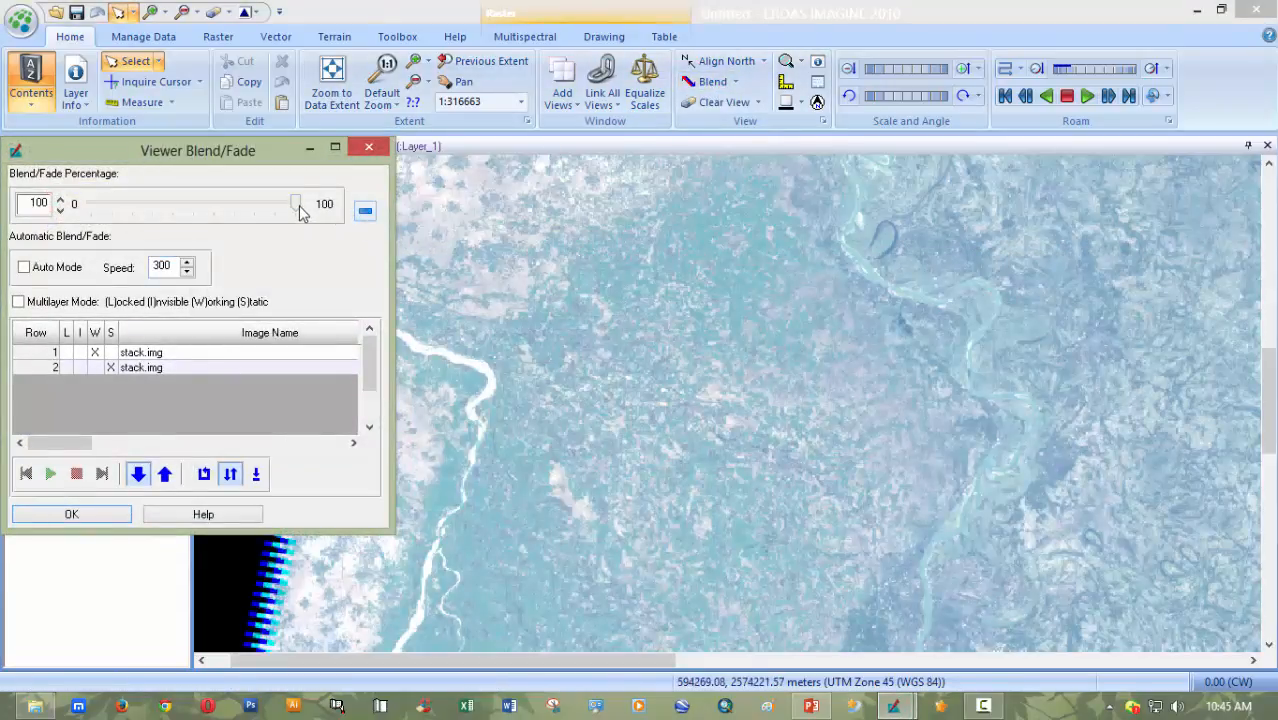
{"action": "left_click_drag", "start_coordinate": [248, 216], "coordinate": [15, 222]}
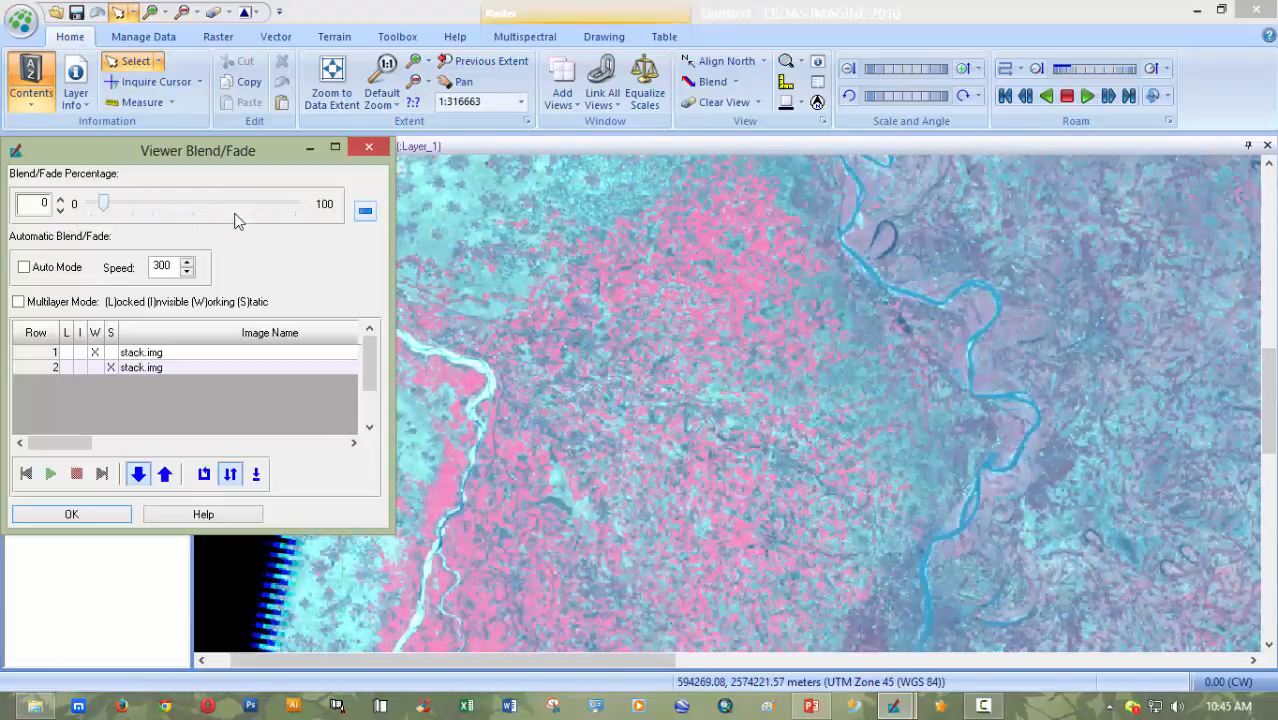
{"action": "left_click_drag", "start_coordinate": [238, 220], "coordinate": [85, 220]}
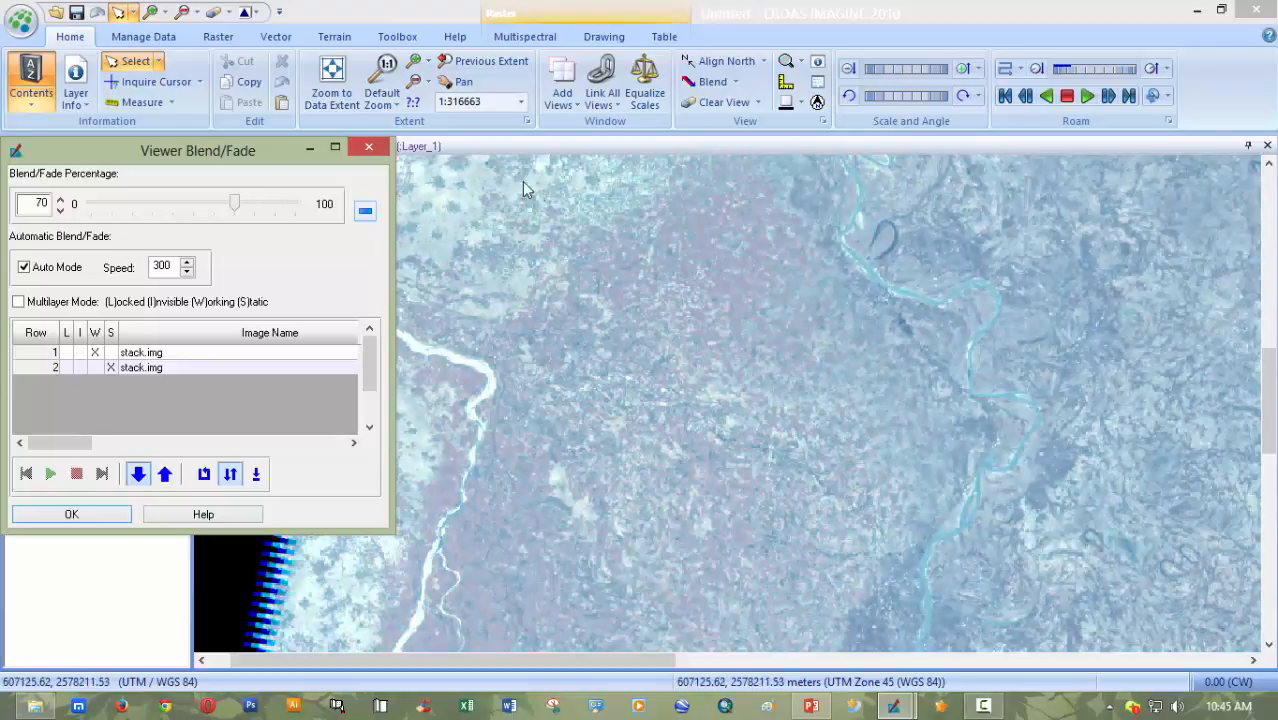
{"action": "left_click", "coordinate": [368, 147]}
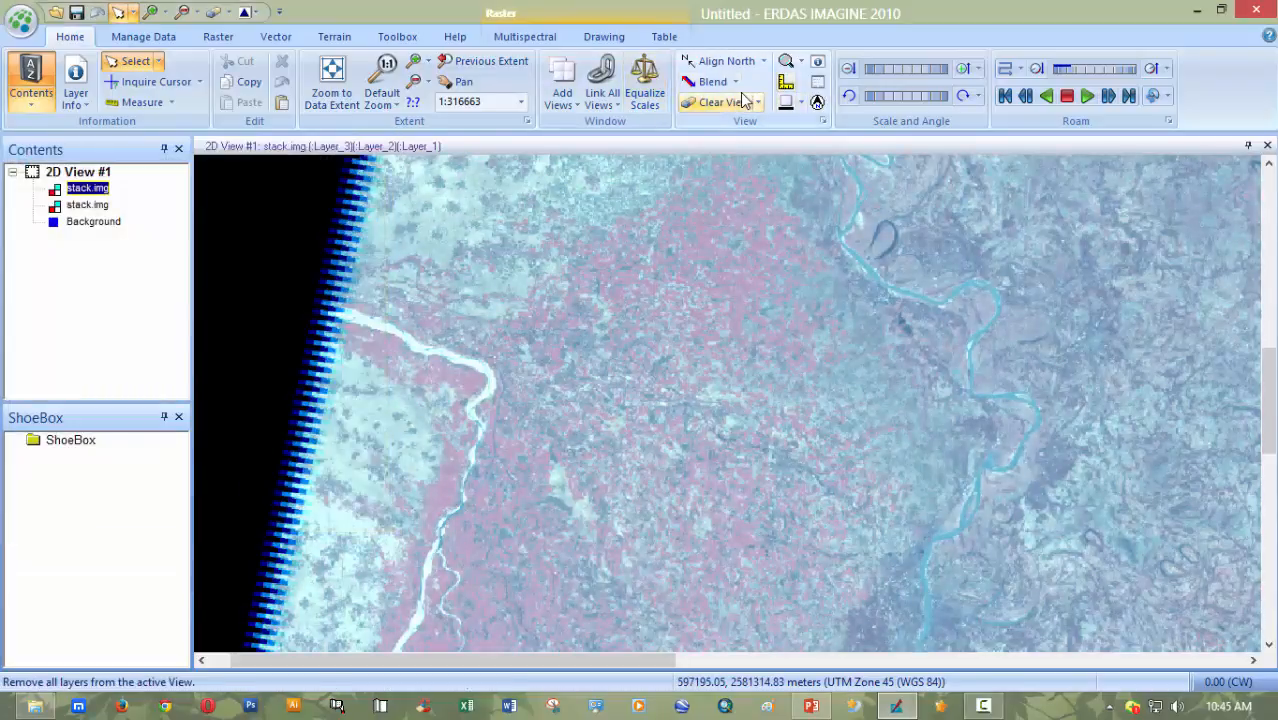
- Compare the two stack.img layers with Flicker in Auto Mode and close the comparison
{"action": "left_click", "coordinate": [735, 82]}
{"action": "left_click", "coordinate": [726, 143]}
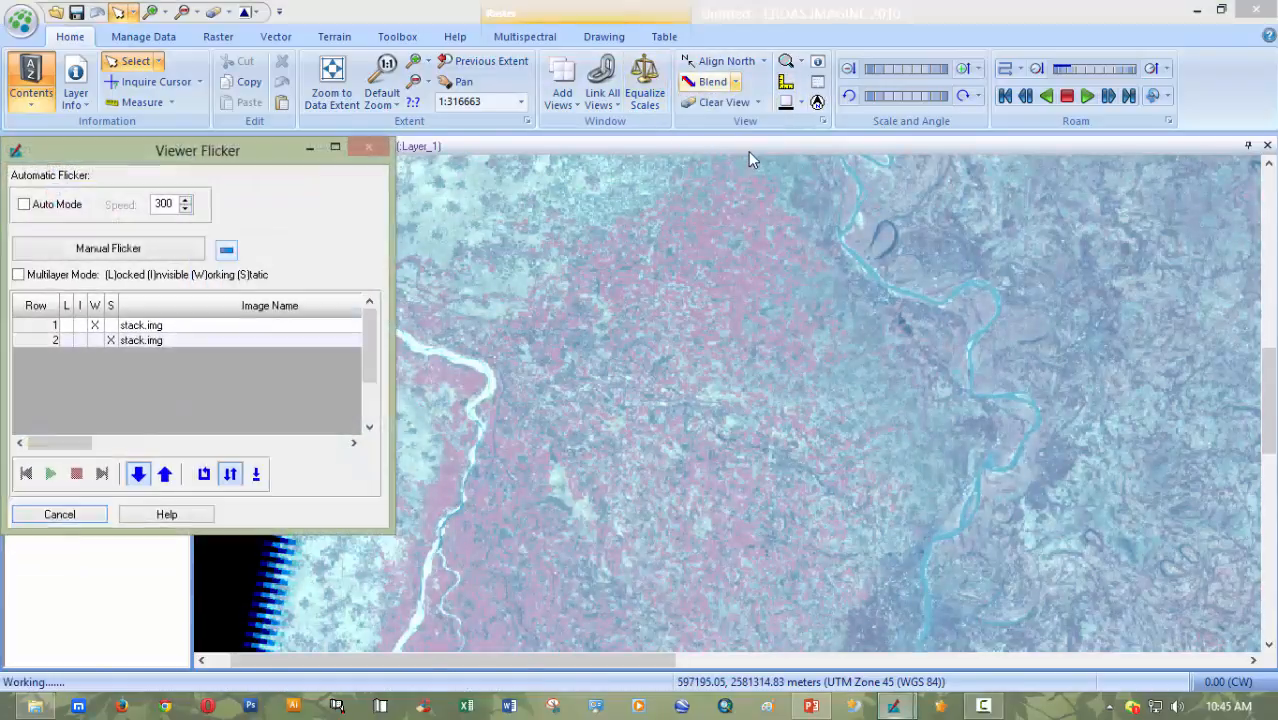
{"action": "left_click", "coordinate": [53, 211]}
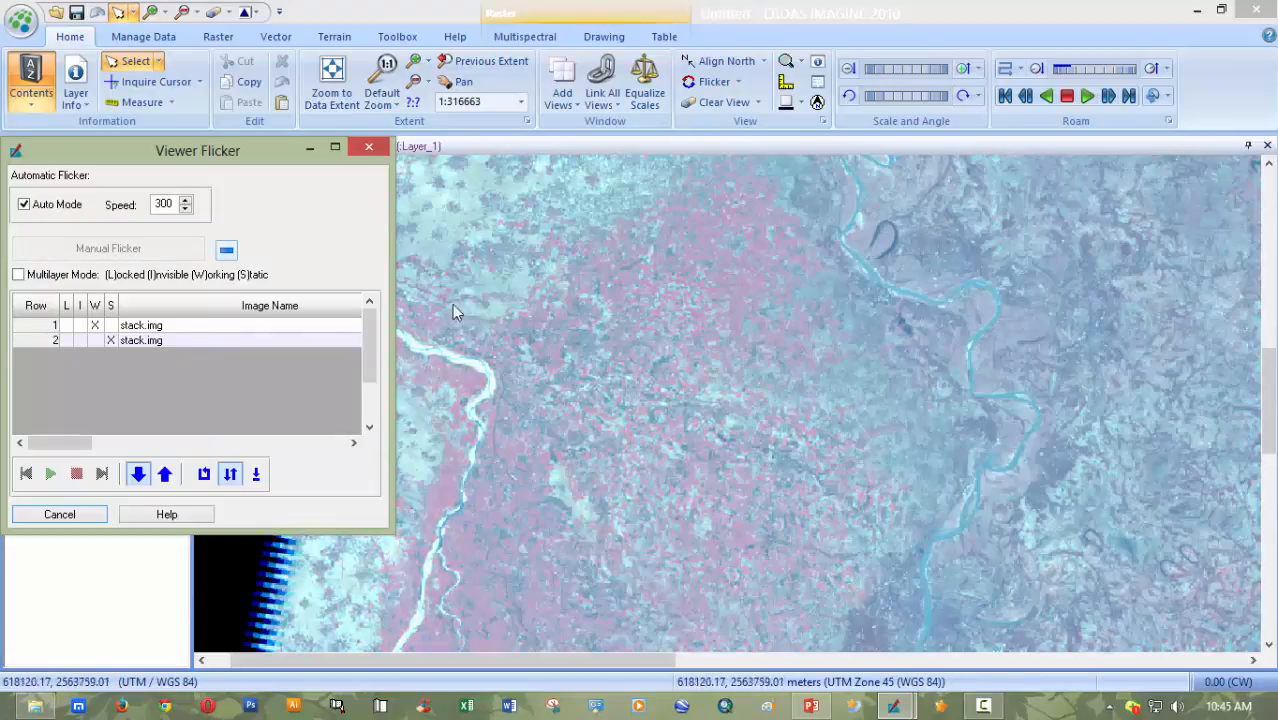
{"action": "left_click", "coordinate": [373, 150]}
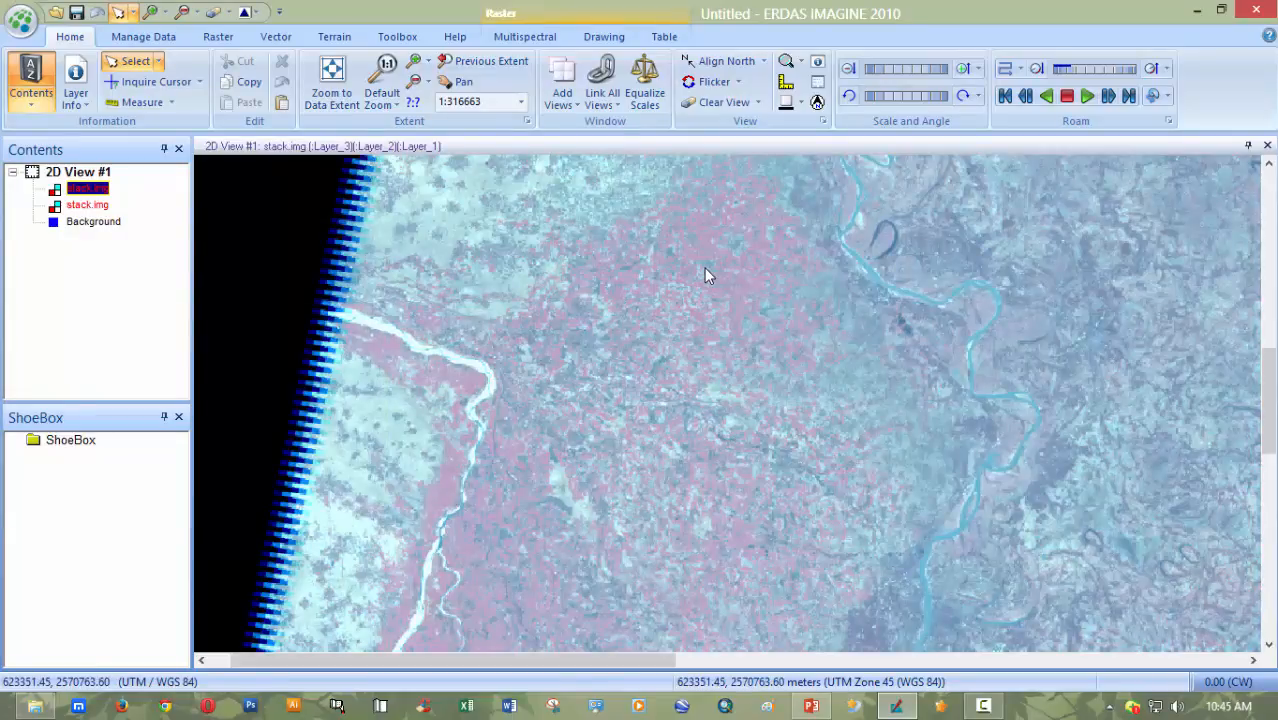
- Try Bilinear Interpolation and Cubic Convolution resampling on the top stack.img layer at pixel-level magnification
{"action": "left_click", "coordinate": [527, 37]}
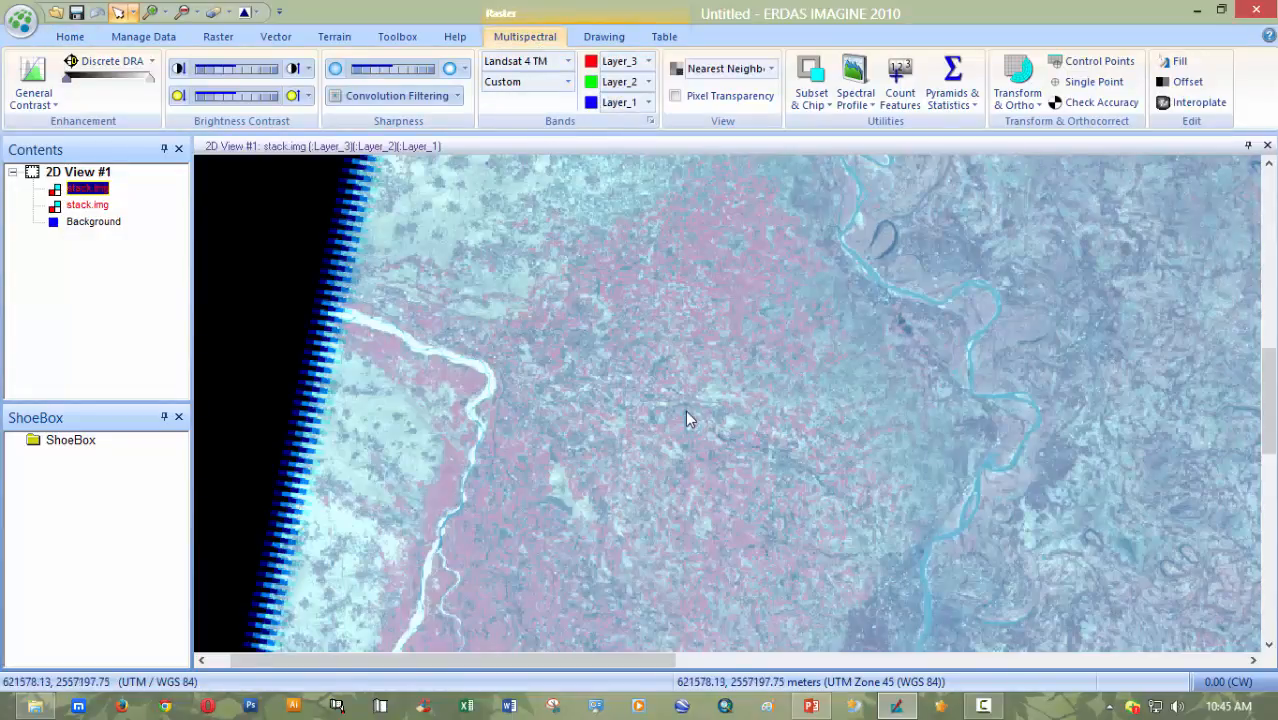
{"action": "scroll", "coordinate": [686, 411], "scroll_direction": "up", "scroll_amount": 5}
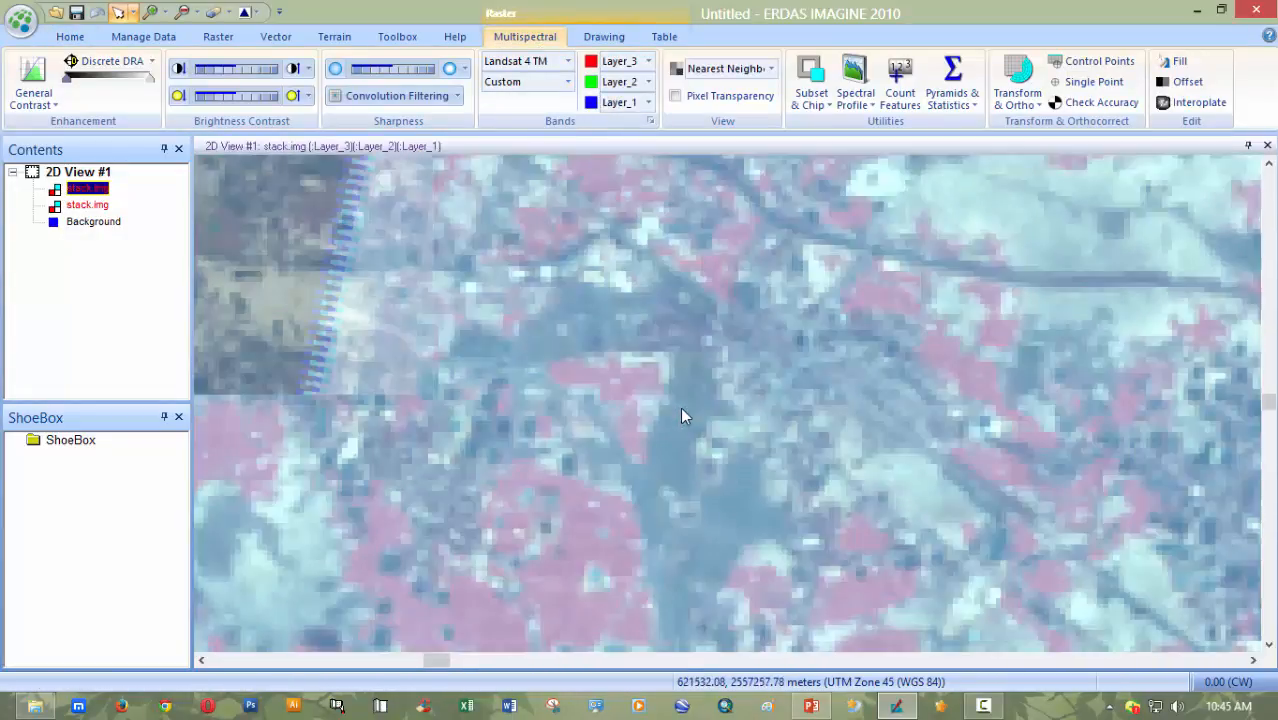
{"action": "scroll", "coordinate": [680, 407], "scroll_direction": "up", "scroll_amount": 4}
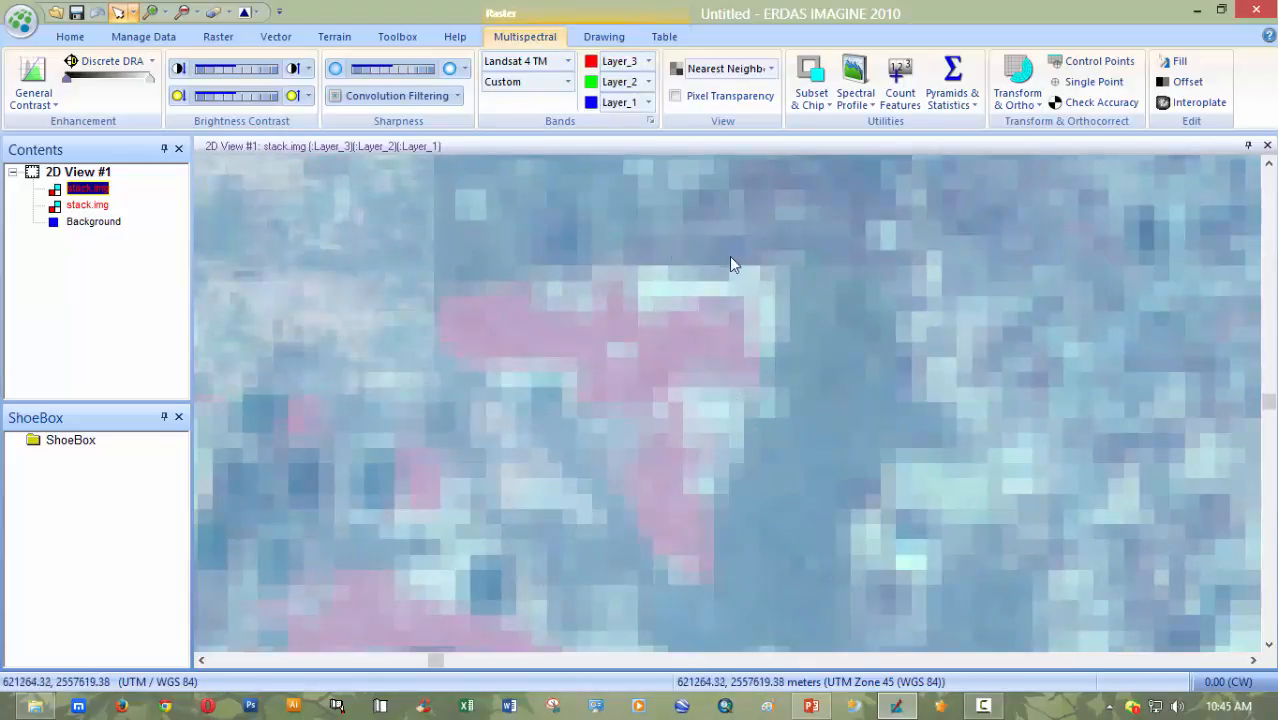
{"action": "left_click", "coordinate": [771, 69]}
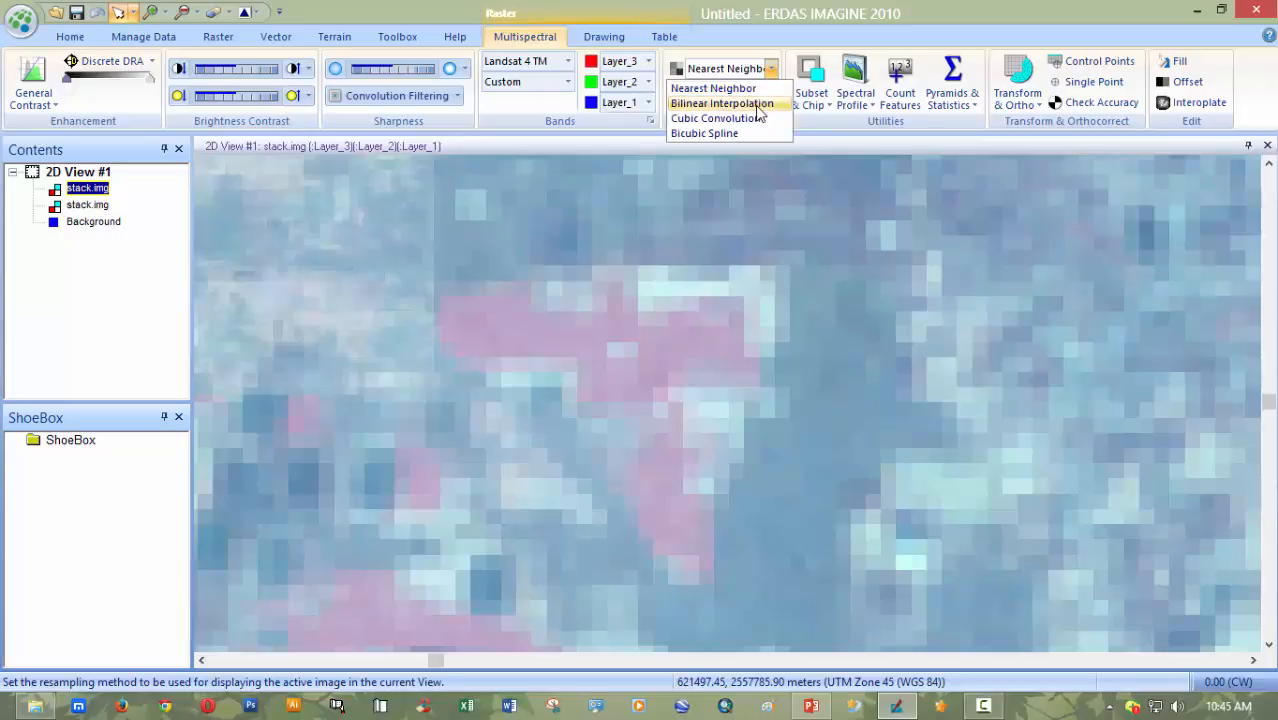
{"action": "left_click", "coordinate": [758, 104]}
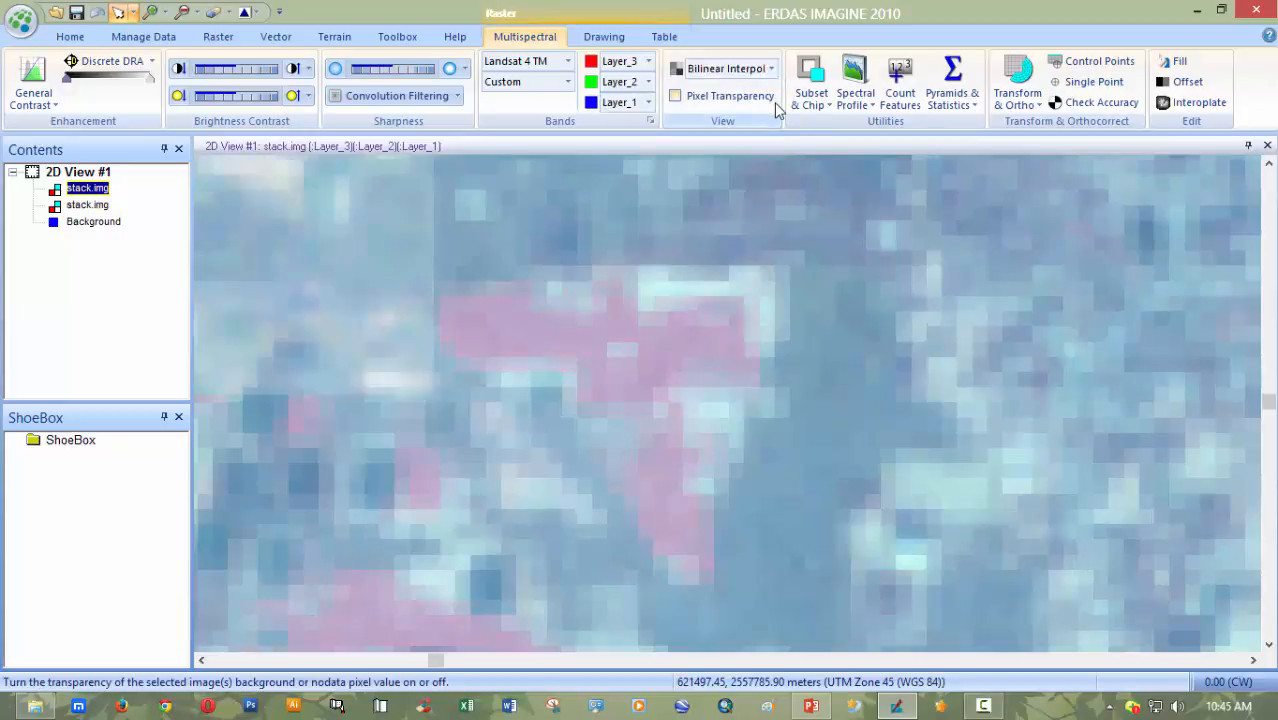
{"action": "left_click", "coordinate": [768, 69]}
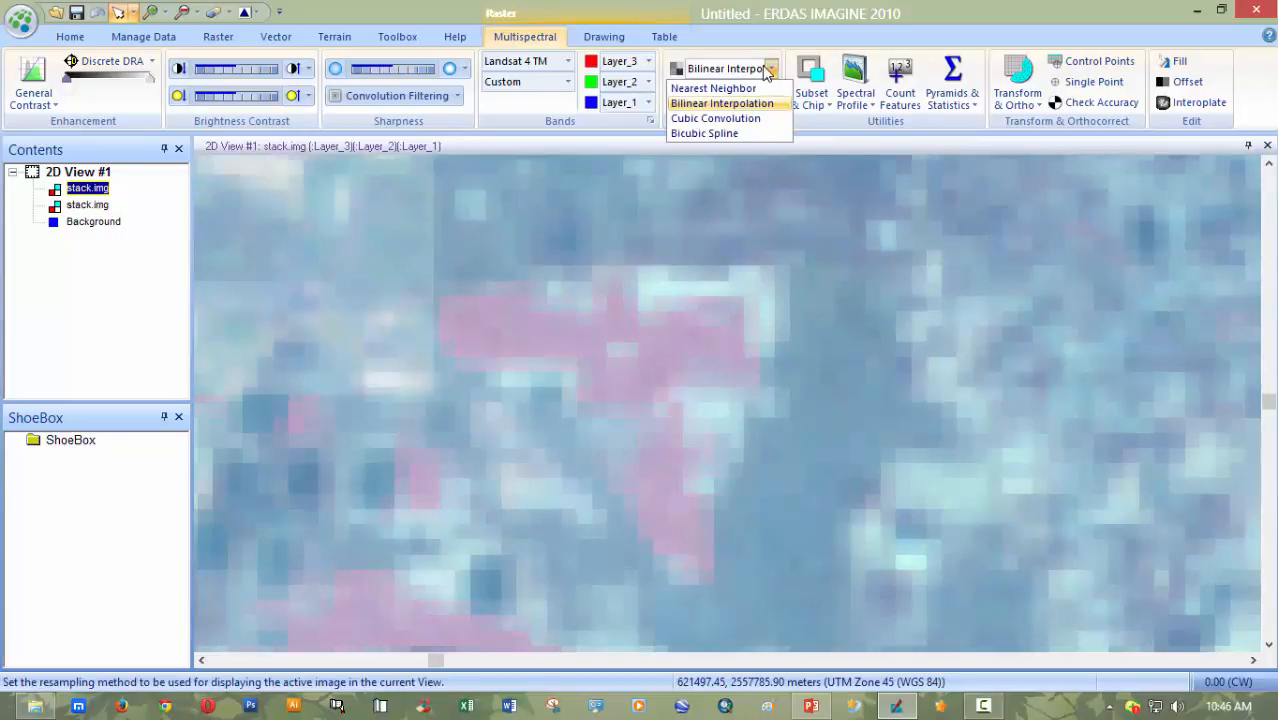
{"action": "left_click", "coordinate": [736, 118]}
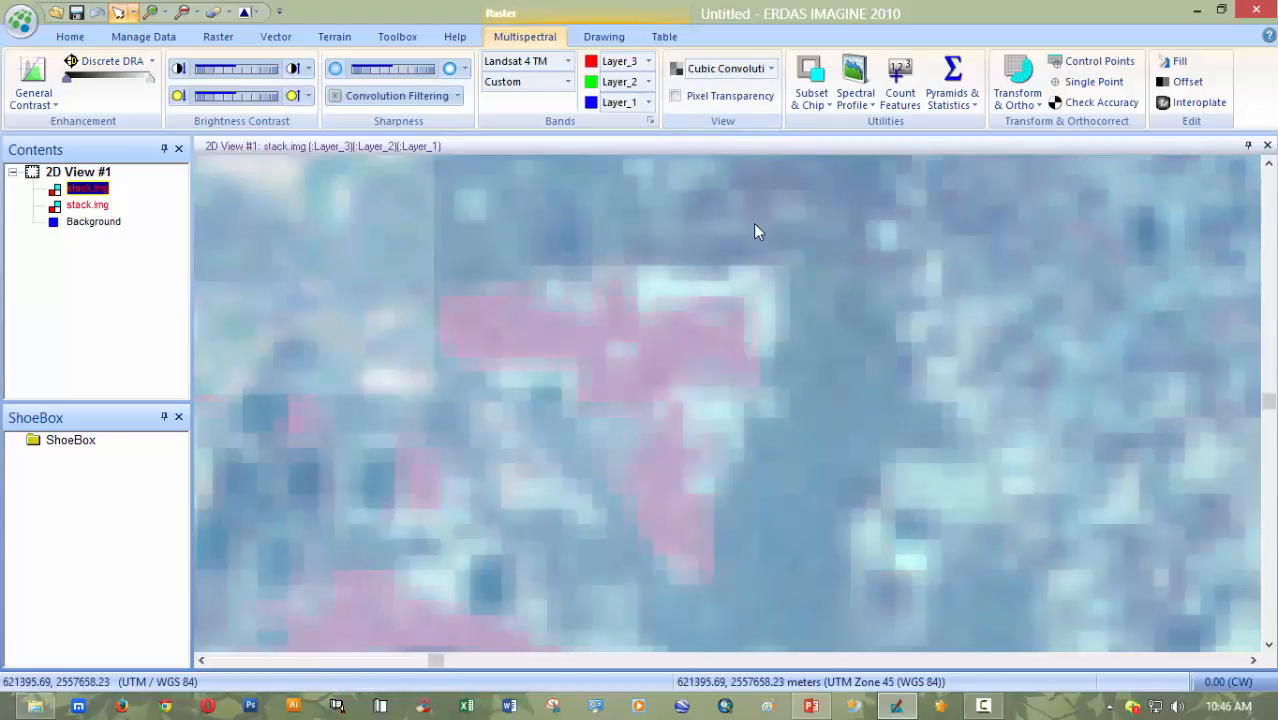
{"action": "scroll", "coordinate": [742, 310], "scroll_direction": "down", "scroll_amount": 2}
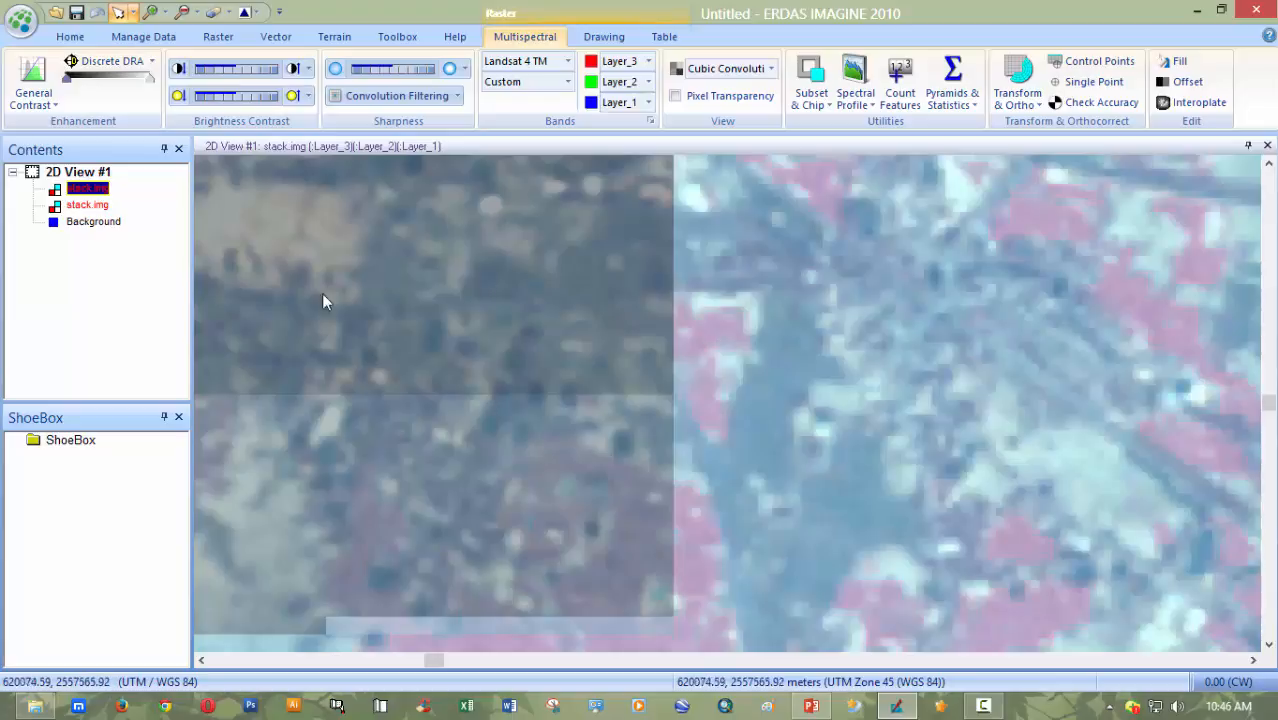
- Remove the top True Color stack.img layer and set the remaining false-color layer's resampling to Bilinear Interpolation
{"action": "right_click", "coordinate": [92, 191]}
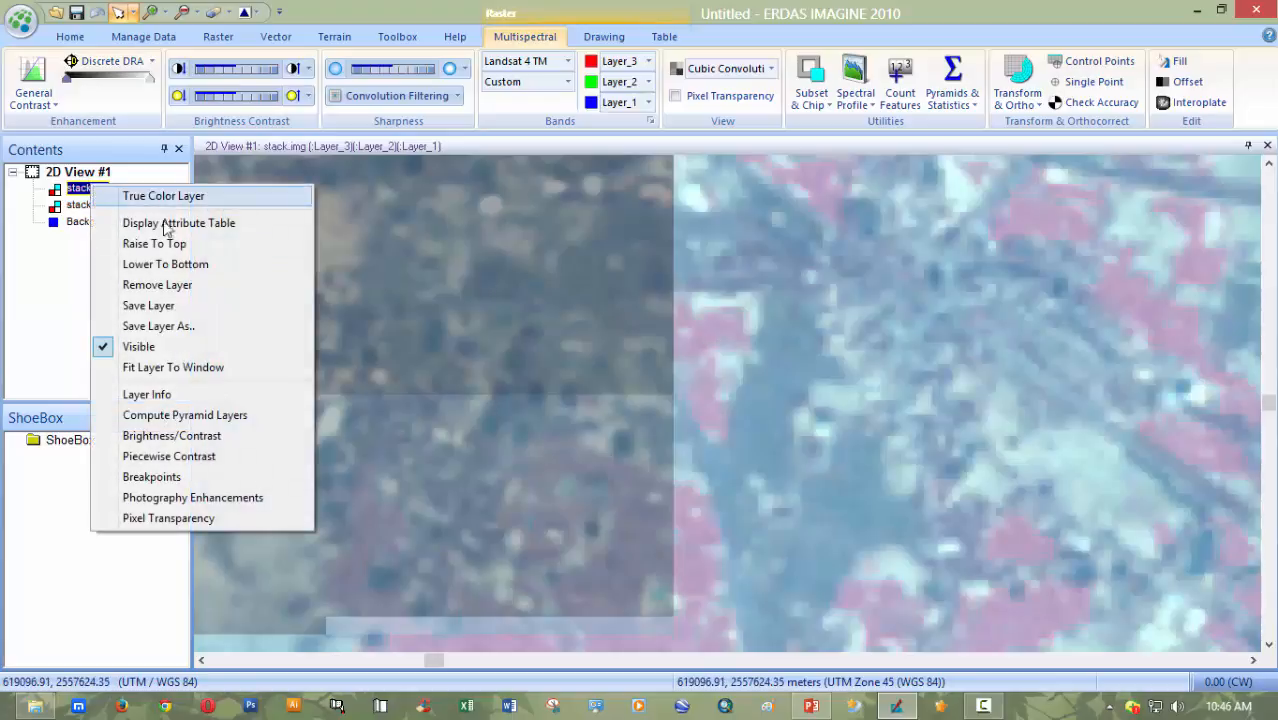
{"action": "left_click", "coordinate": [170, 285]}
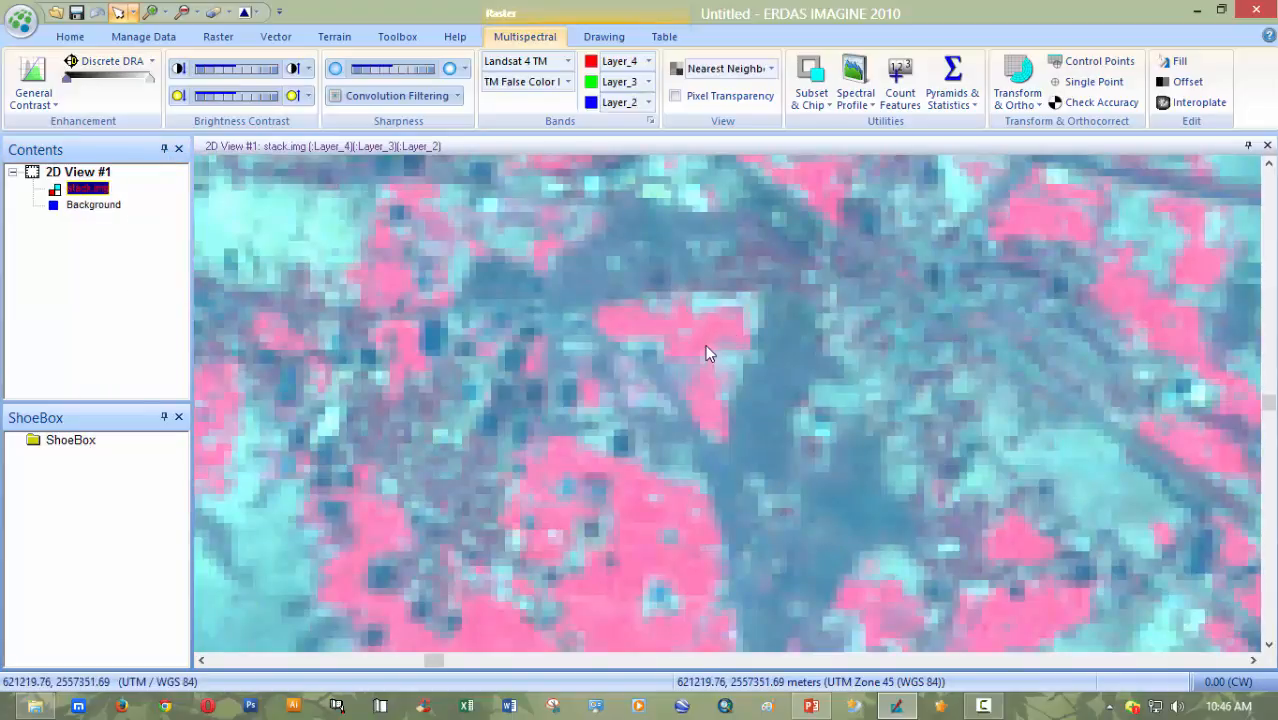
{"action": "scroll", "coordinate": [691, 308], "scroll_direction": "down", "scroll_amount": 1}
{"action": "scroll", "coordinate": [693, 310], "scroll_direction": "up", "scroll_amount": 5}
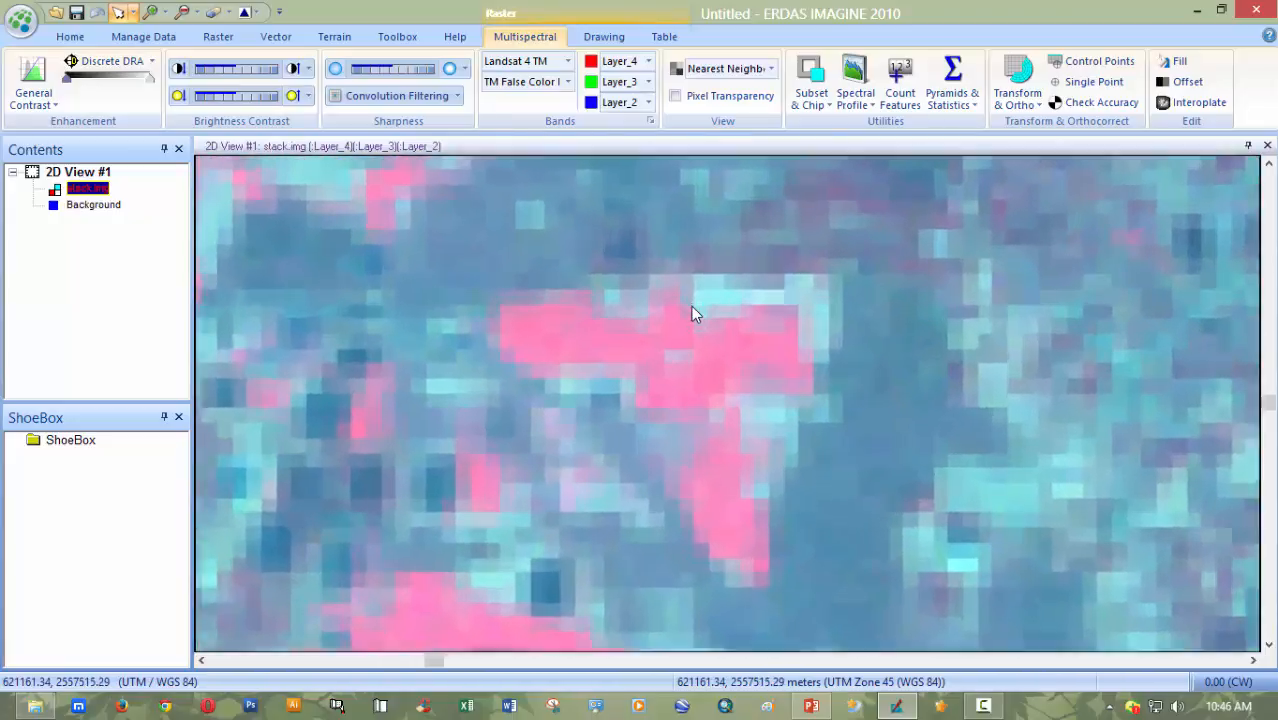
{"action": "scroll", "coordinate": [735, 312], "scroll_direction": "up", "scroll_amount": 2}
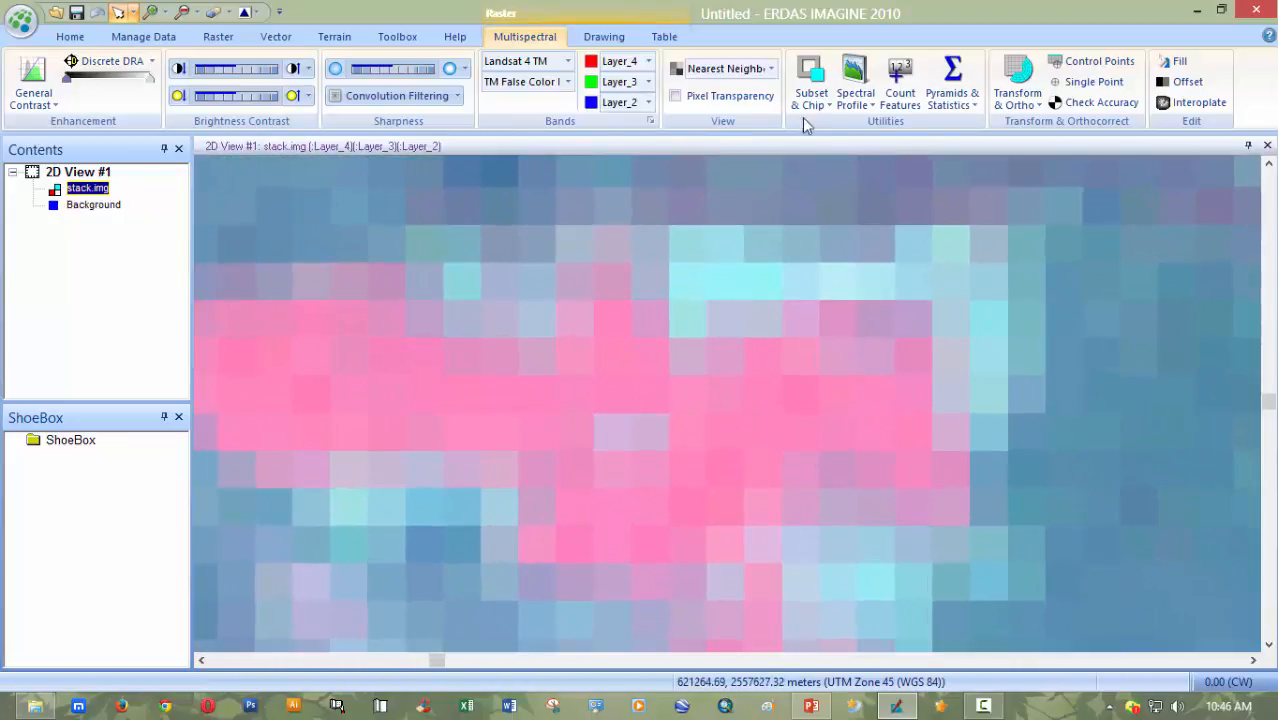
{"action": "left_click", "coordinate": [771, 68]}
{"action": "left_click", "coordinate": [757, 103]}
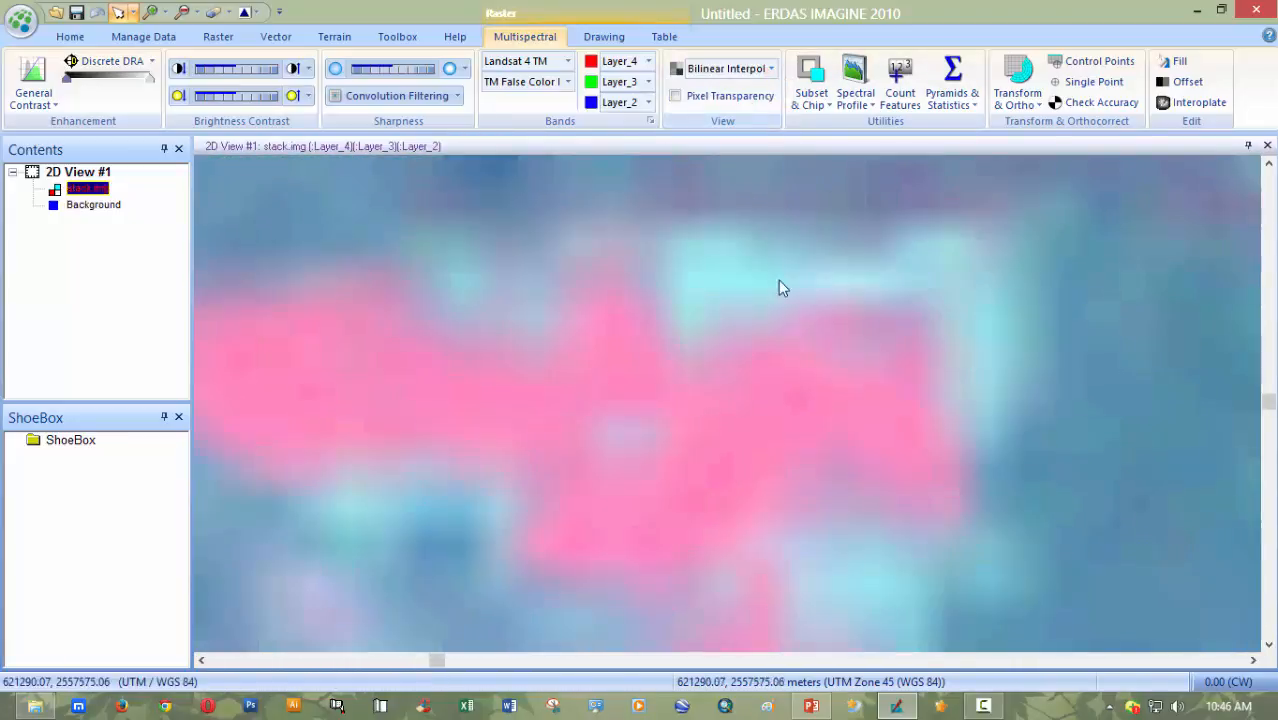
- Change the display resampling of the remaining stack.img layer to Cubic Convolution
{"action": "scroll", "coordinate": [753, 318], "scroll_direction": "down", "scroll_amount": 1}
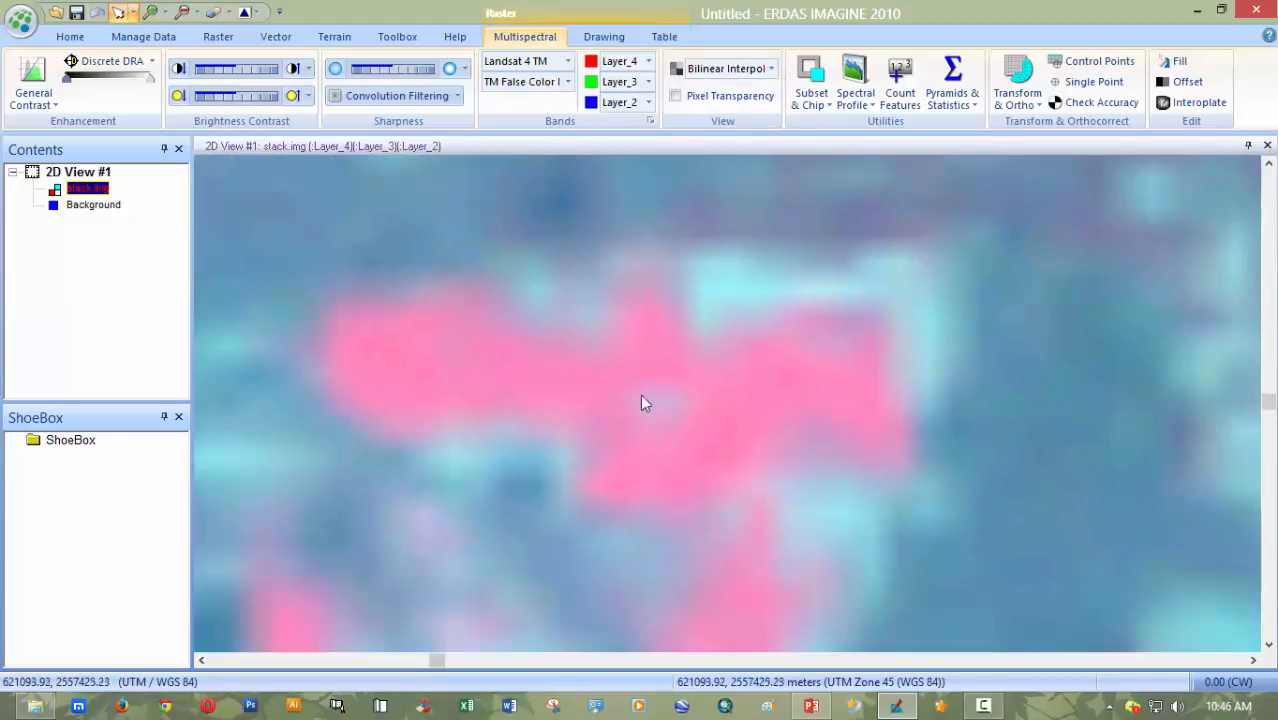
{"action": "left_click", "coordinate": [771, 68]}
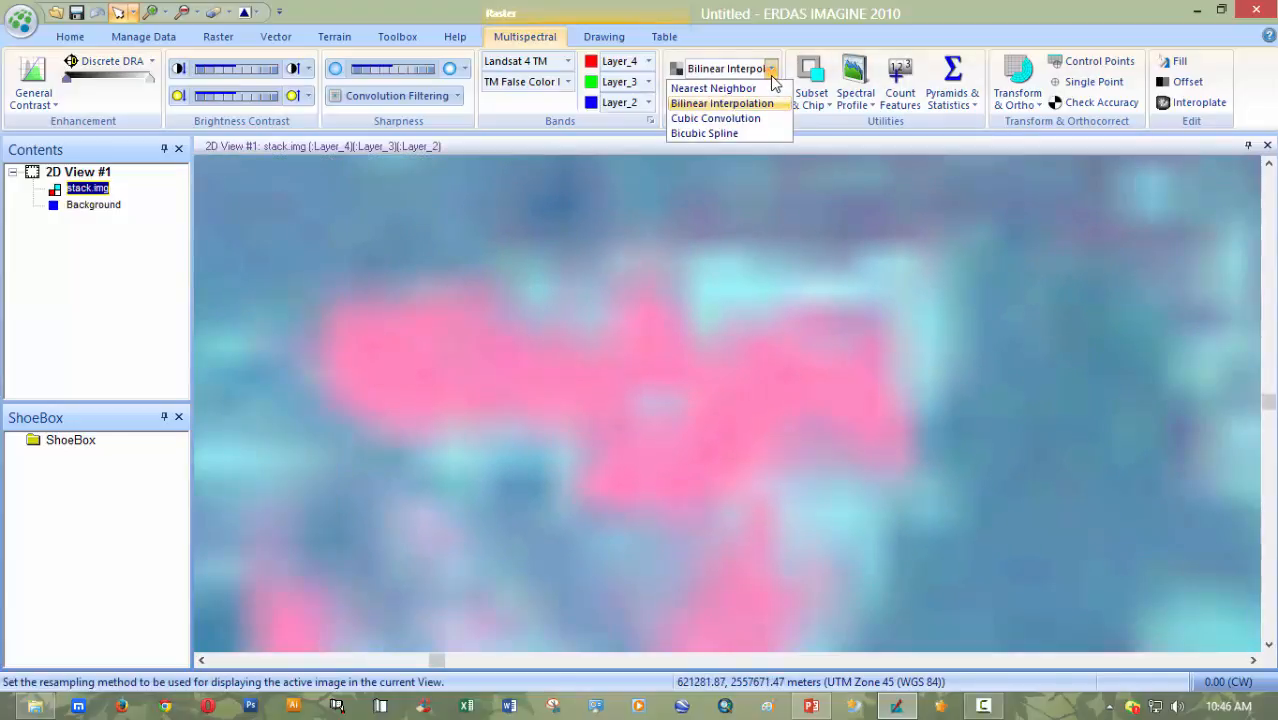
{"action": "left_click", "coordinate": [755, 116]}
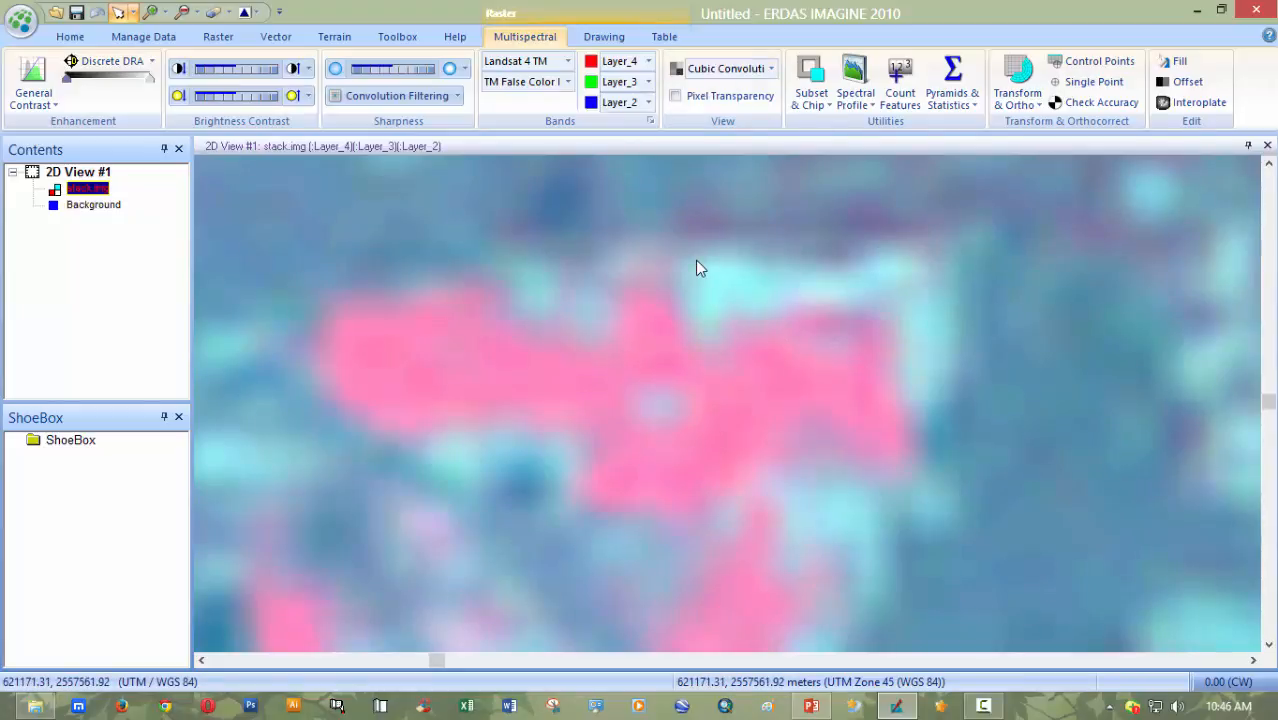
- Examine the resampled stack.img display at several scales, from the pink vegetation patch out to the full scene
{"action": "scroll", "coordinate": [596, 263], "scroll_direction": "down", "scroll_amount": 3}
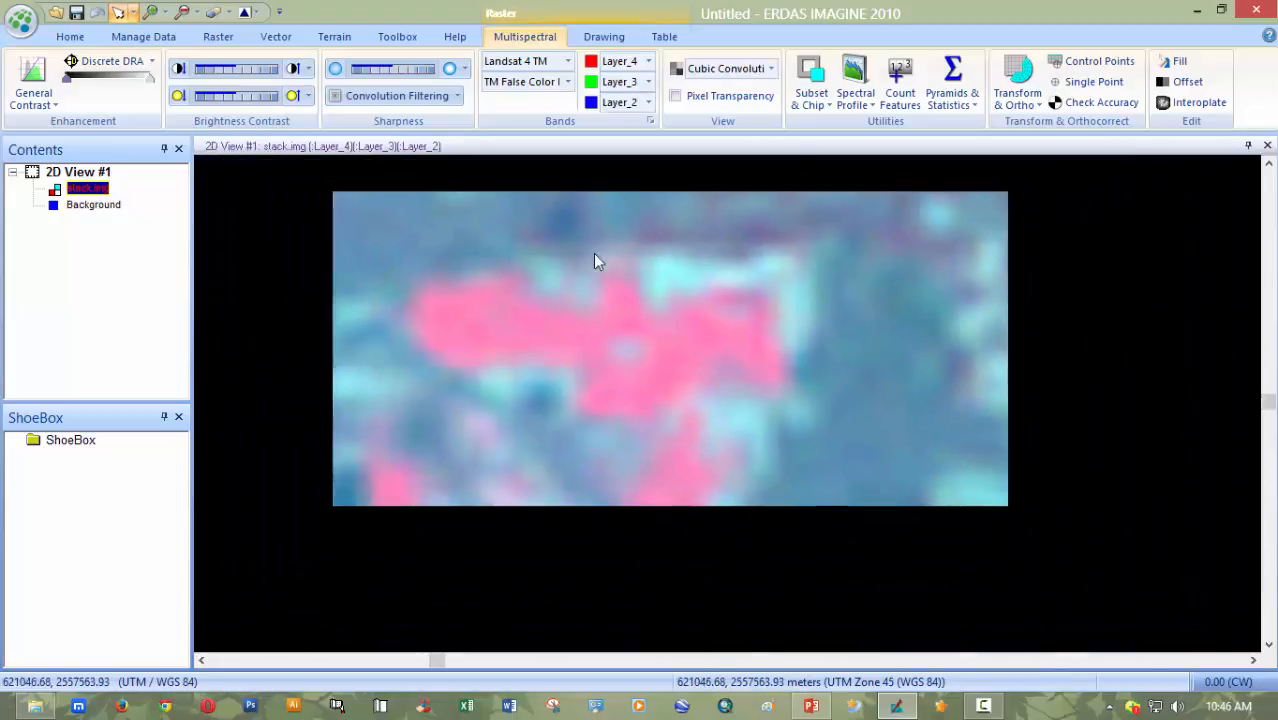
{"action": "scroll", "coordinate": [592, 255], "scroll_direction": "up", "scroll_amount": 3}
{"action": "scroll", "coordinate": [581, 269], "scroll_direction": "down", "scroll_amount": 2}
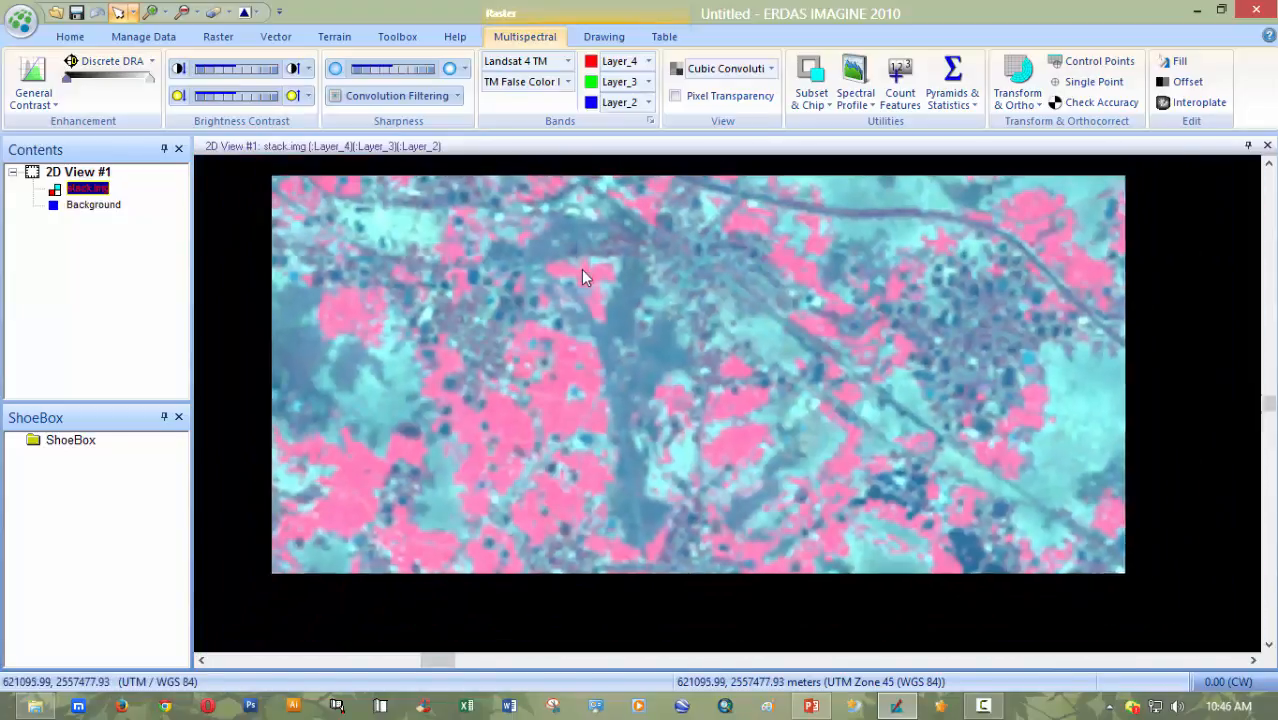
{"action": "scroll", "coordinate": [586, 281], "scroll_direction": "up", "scroll_amount": 3}
{"action": "scroll", "coordinate": [587, 282], "scroll_direction": "down", "scroll_amount": 2}
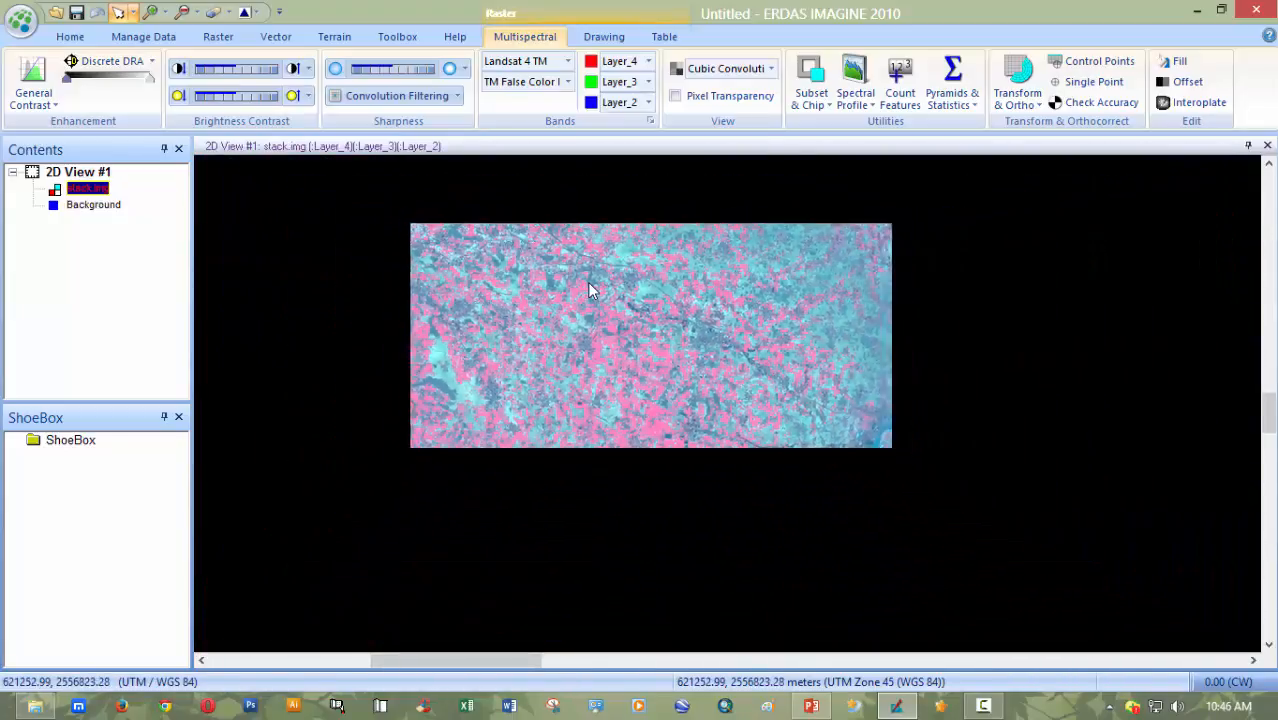
{"action": "scroll", "coordinate": [590, 283], "scroll_direction": "up", "scroll_amount": 3}
{"action": "scroll", "coordinate": [642, 302], "scroll_direction": "down", "scroll_amount": 2}
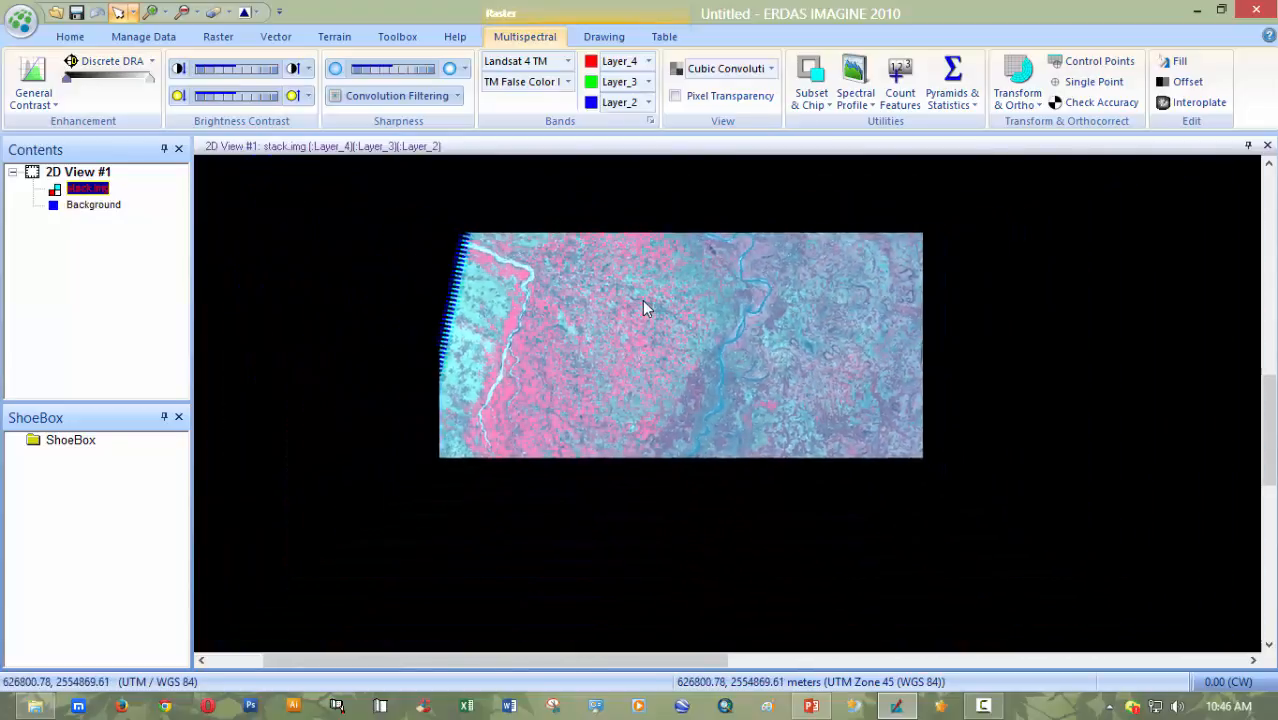
{"action": "scroll", "coordinate": [728, 327], "scroll_direction": "up", "scroll_amount": 3}
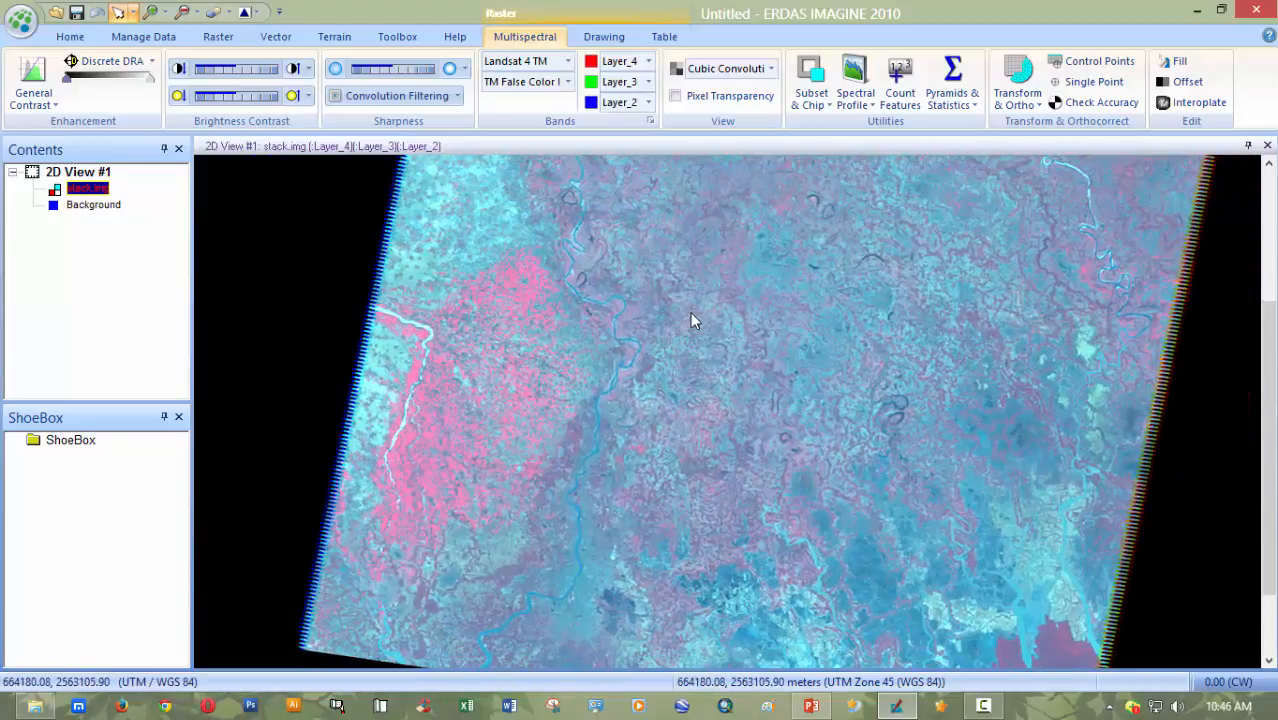
{"action": "scroll", "coordinate": [692, 316], "scroll_direction": "down", "scroll_amount": 2}
{"action": "scroll", "coordinate": [696, 320], "scroll_direction": "down", "scroll_amount": 1}
{"action": "scroll", "coordinate": [747, 297], "scroll_direction": "up", "scroll_amount": 1}
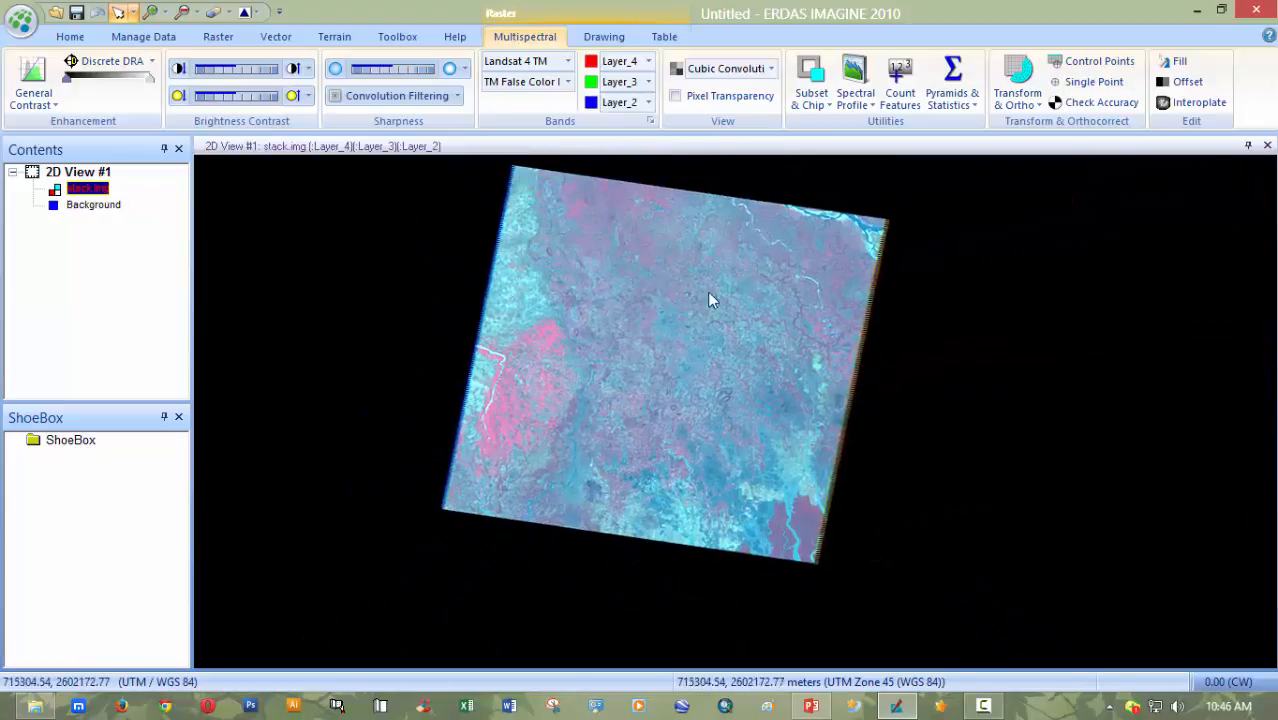
{"action": "scroll", "coordinate": [710, 297], "scroll_direction": "down", "scroll_amount": 1}
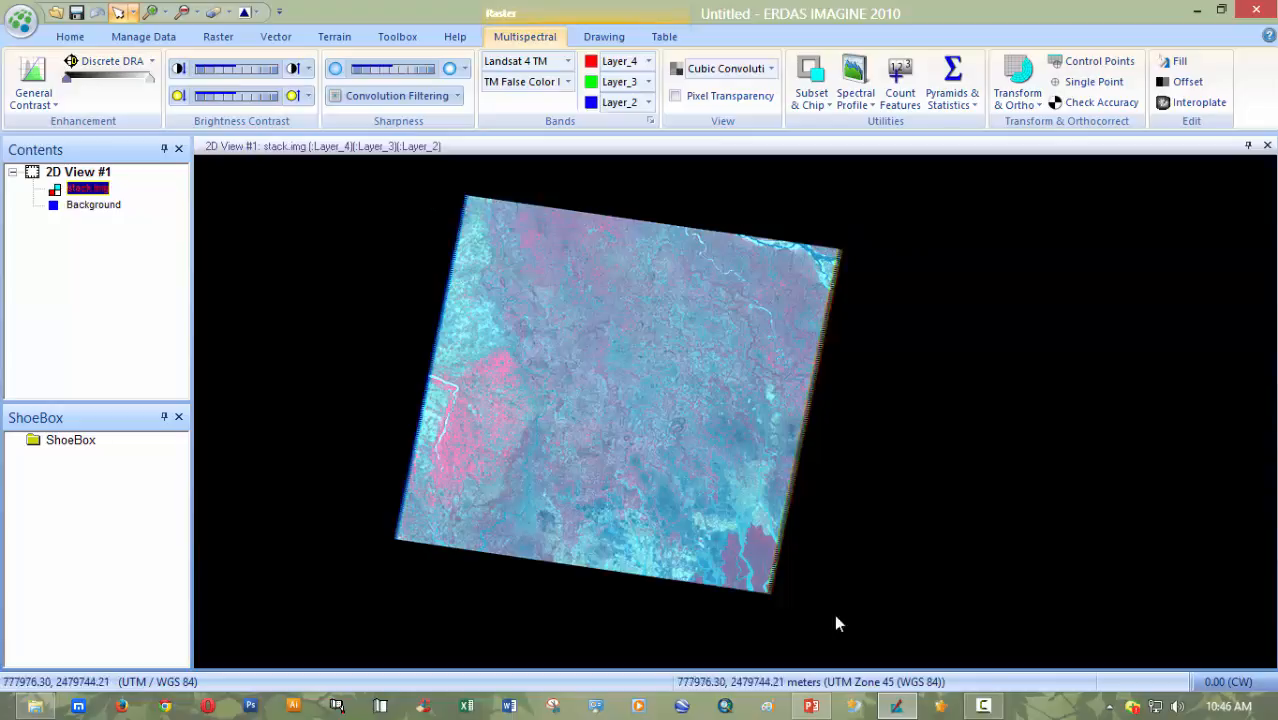
- Set the background color of 2D View #1 to White
{"action": "left_click", "coordinate": [93, 205]}
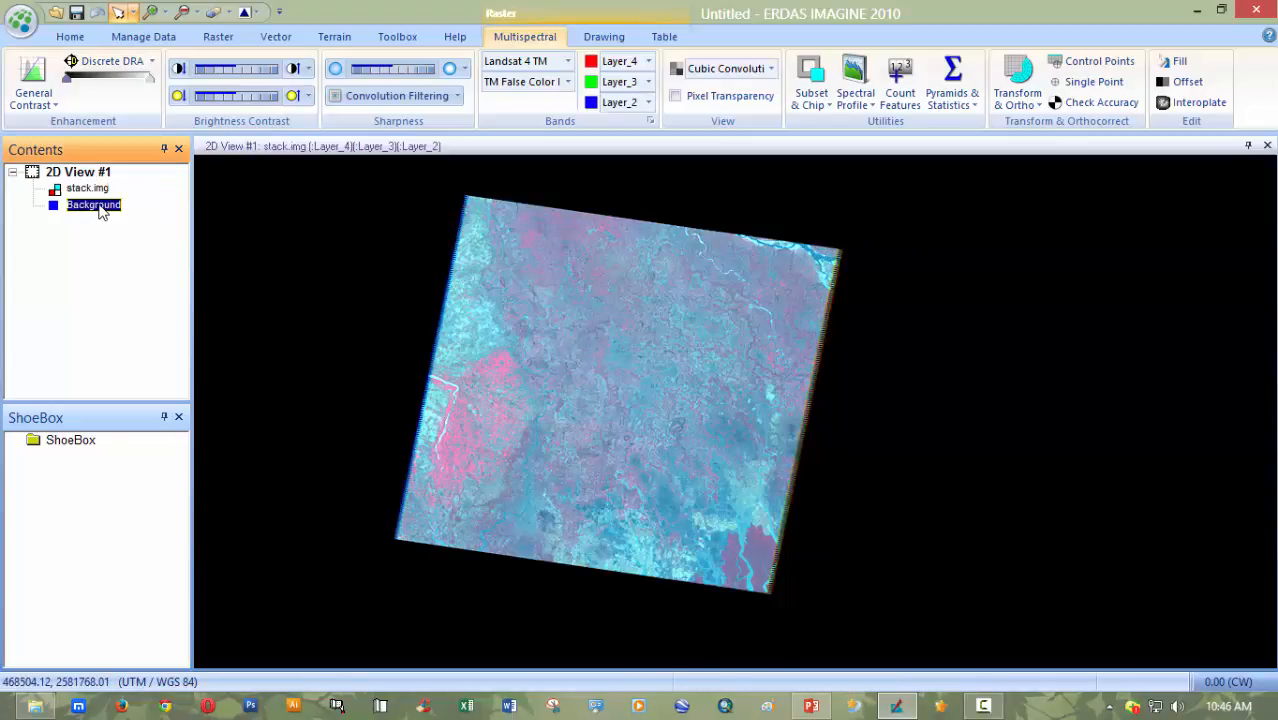
{"action": "right_click", "coordinate": [105, 212]}
{"action": "left_click", "coordinate": [140, 216]}
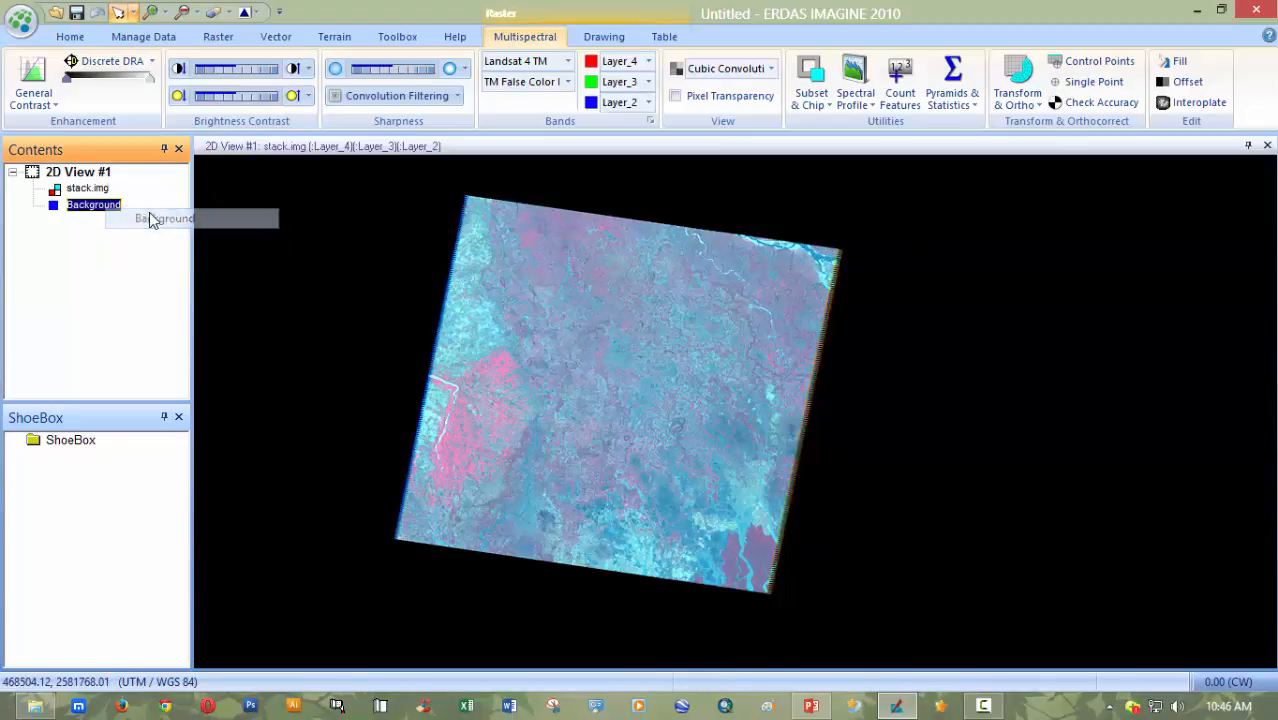
{"action": "right_click", "coordinate": [96, 218]}
{"action": "left_click", "coordinate": [180, 244]}
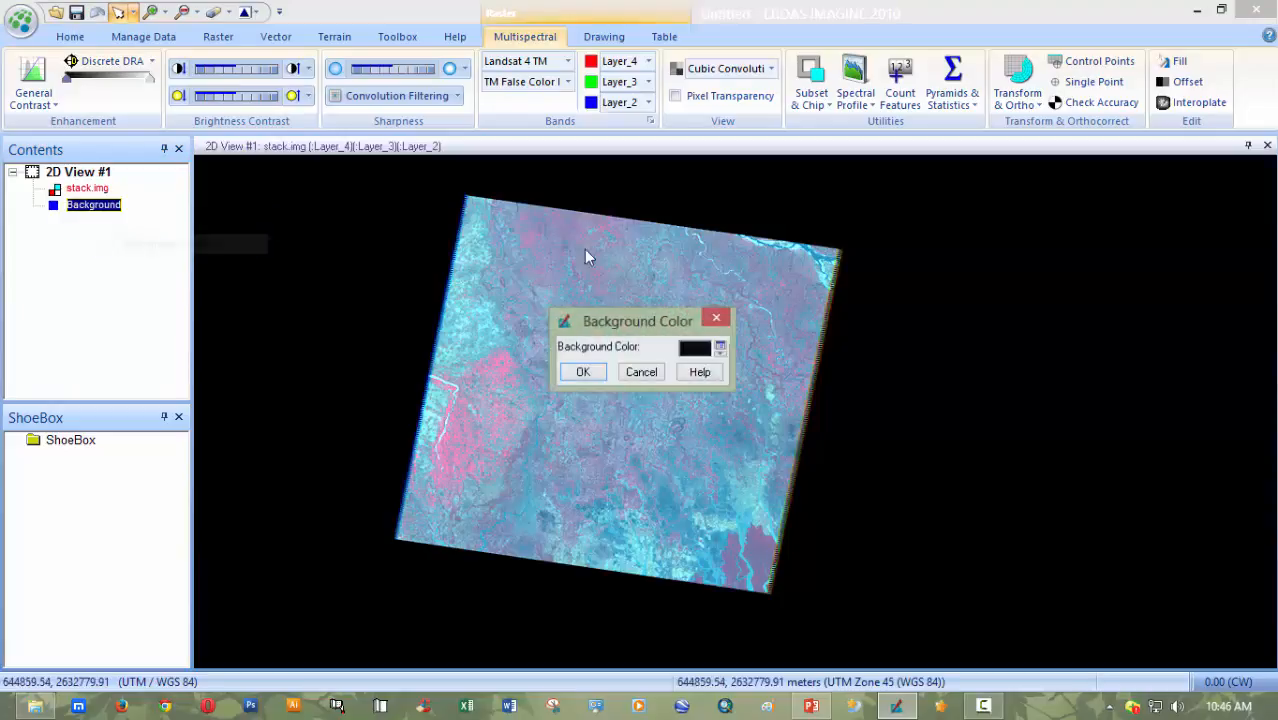
{"action": "left_click", "coordinate": [722, 349]}
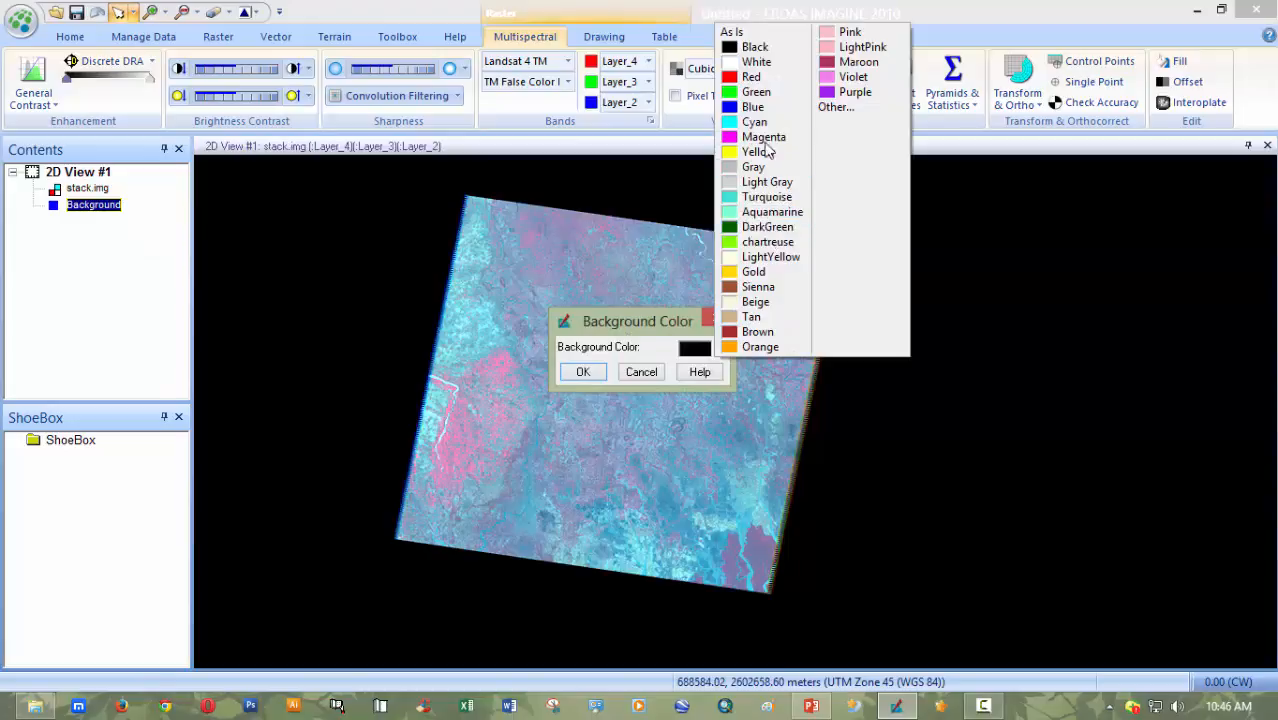
{"action": "left_click", "coordinate": [855, 91]}
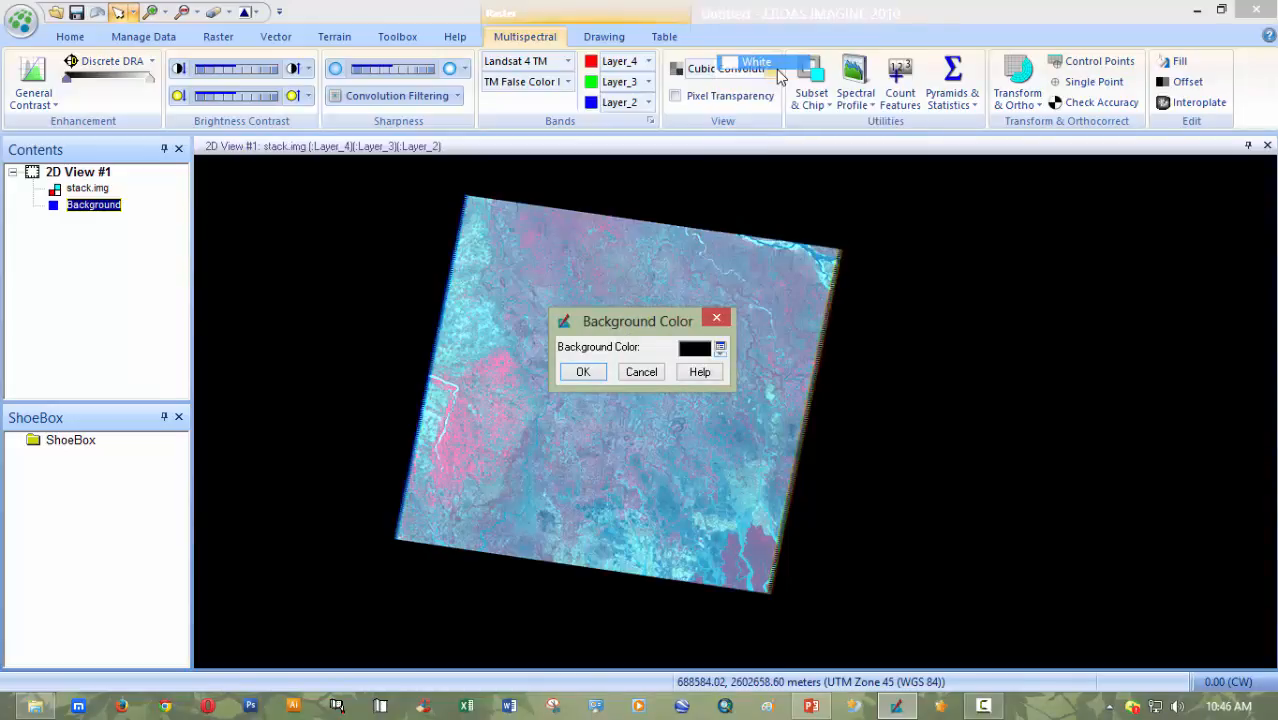
{"action": "left_click", "coordinate": [581, 372]}
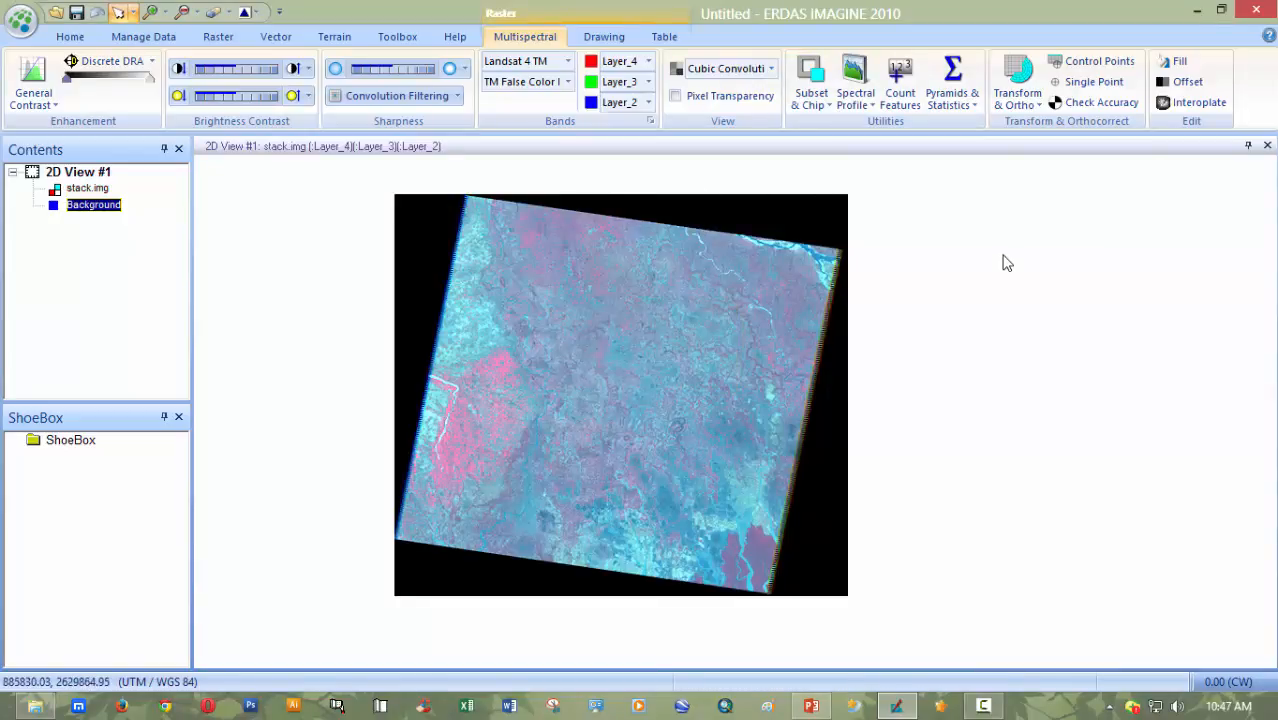
- Compare the stack.img layer with Pixel Transparency off and on against the white background, leaving it enabled
{"action": "left_click_drag", "start_coordinate": [1004, 260], "coordinate": [1067, 282]}
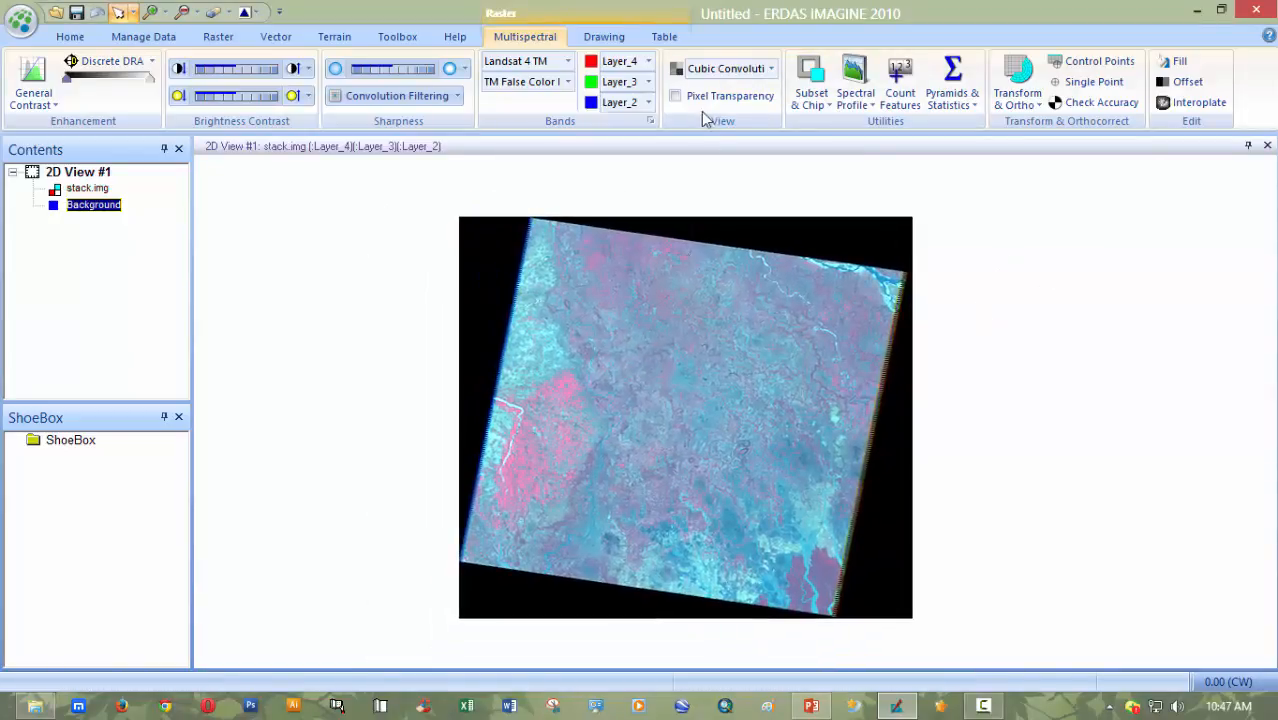
{"action": "left_click", "coordinate": [678, 97]}
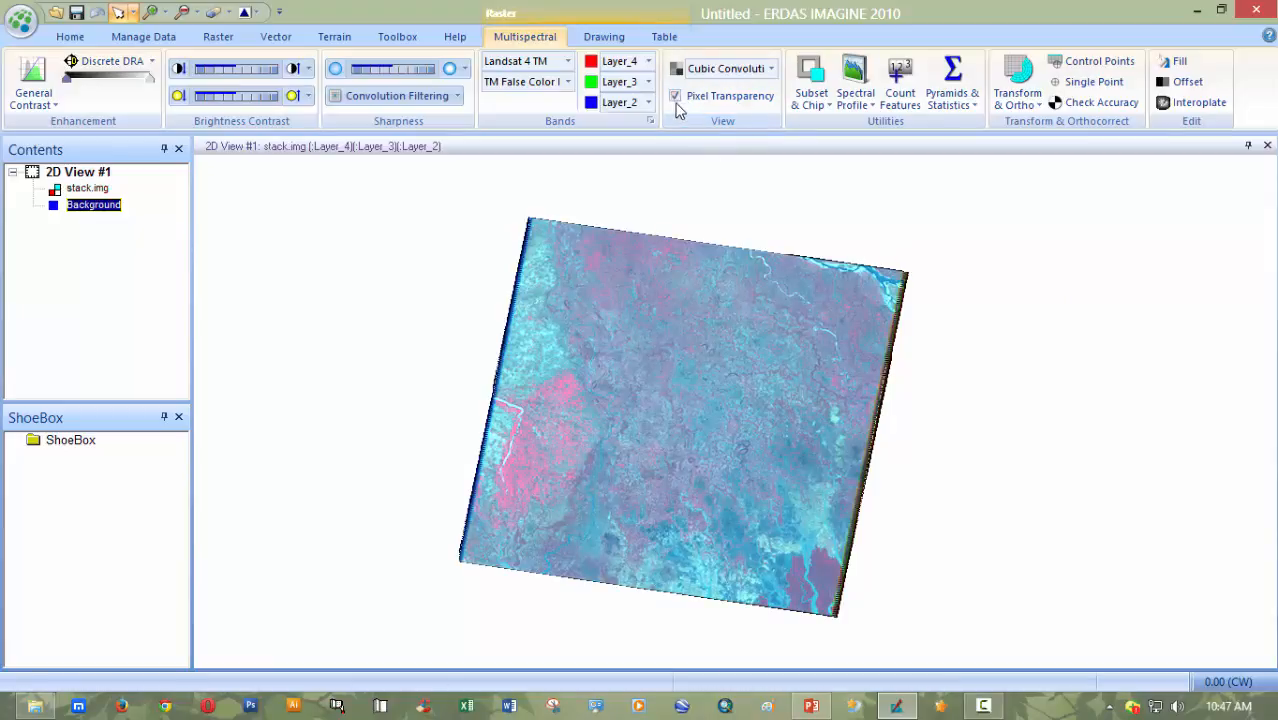
{"action": "left_click", "coordinate": [676, 97]}
{"action": "left_click", "coordinate": [676, 97]}
{"action": "left_click", "coordinate": [677, 100]}
{"action": "left_click", "coordinate": [676, 96]}
{"action": "left_click", "coordinate": [676, 96]}
{"action": "left_click", "coordinate": [676, 96]}
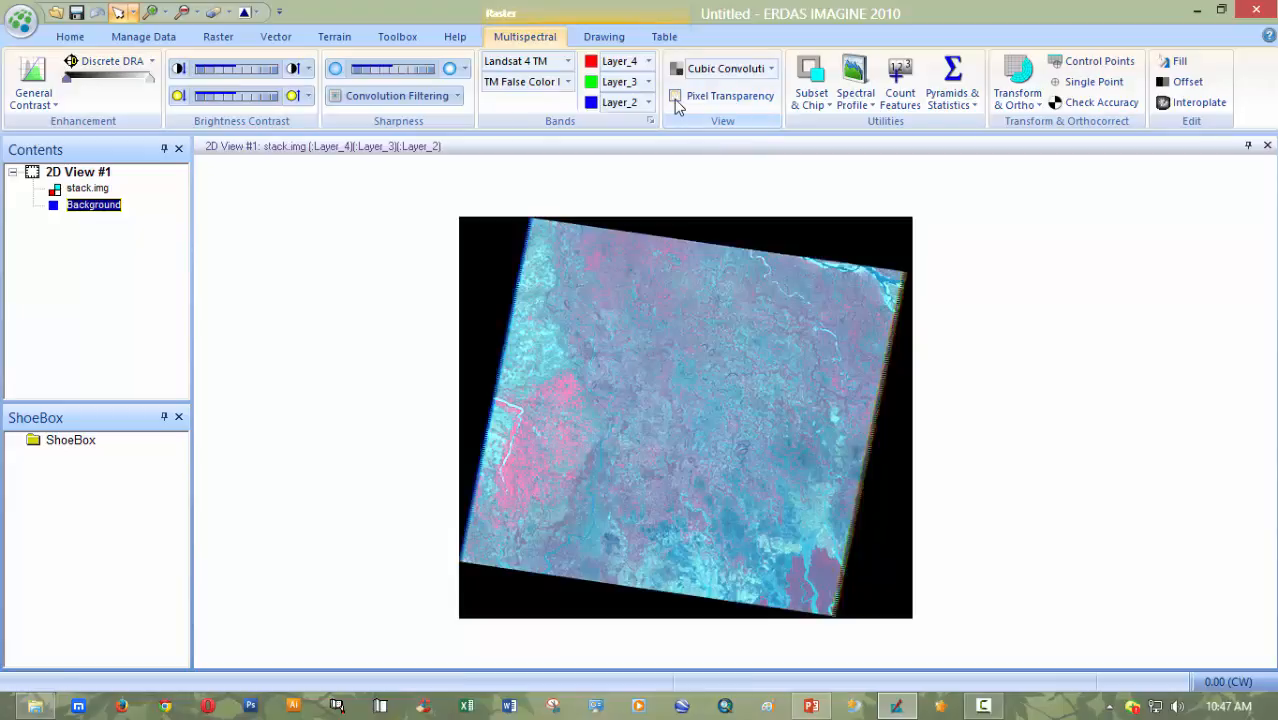
{"action": "left_click", "coordinate": [676, 97]}
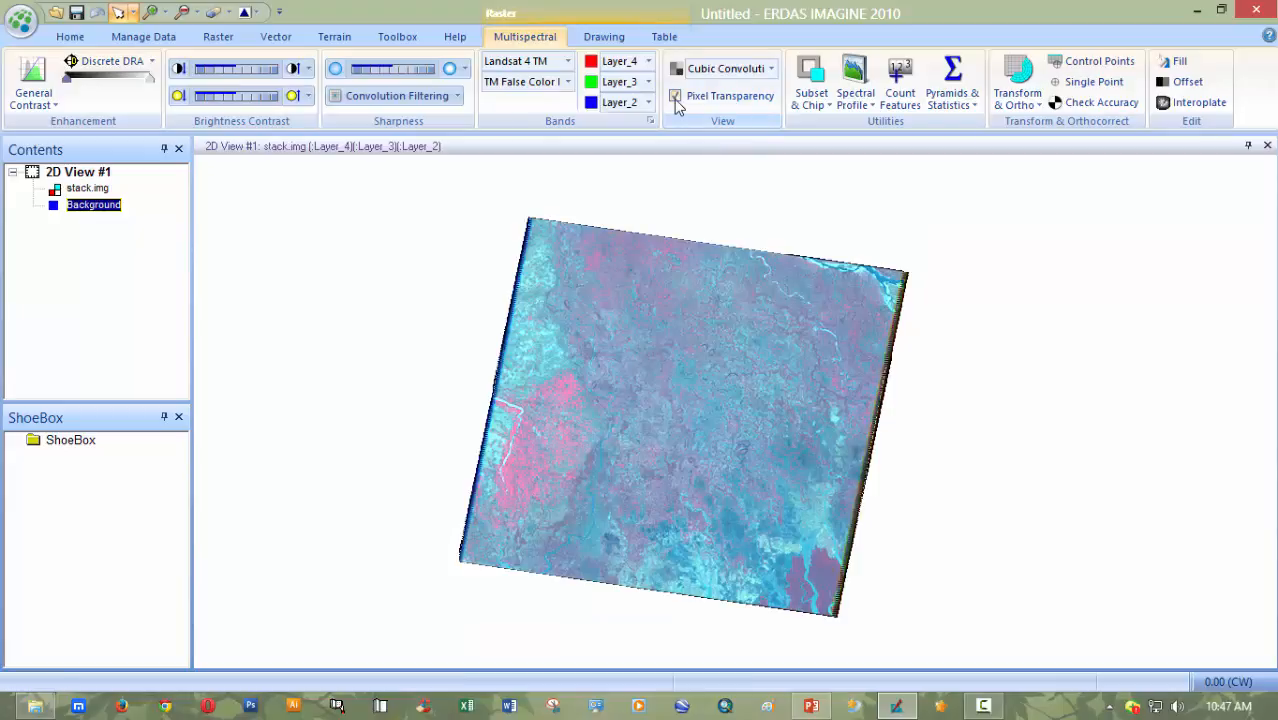
- Set the view background color to Black and disable Pixel Transparency for stack.img
{"action": "right_click", "coordinate": [110, 206]}
{"action": "left_click", "coordinate": [179, 250]}
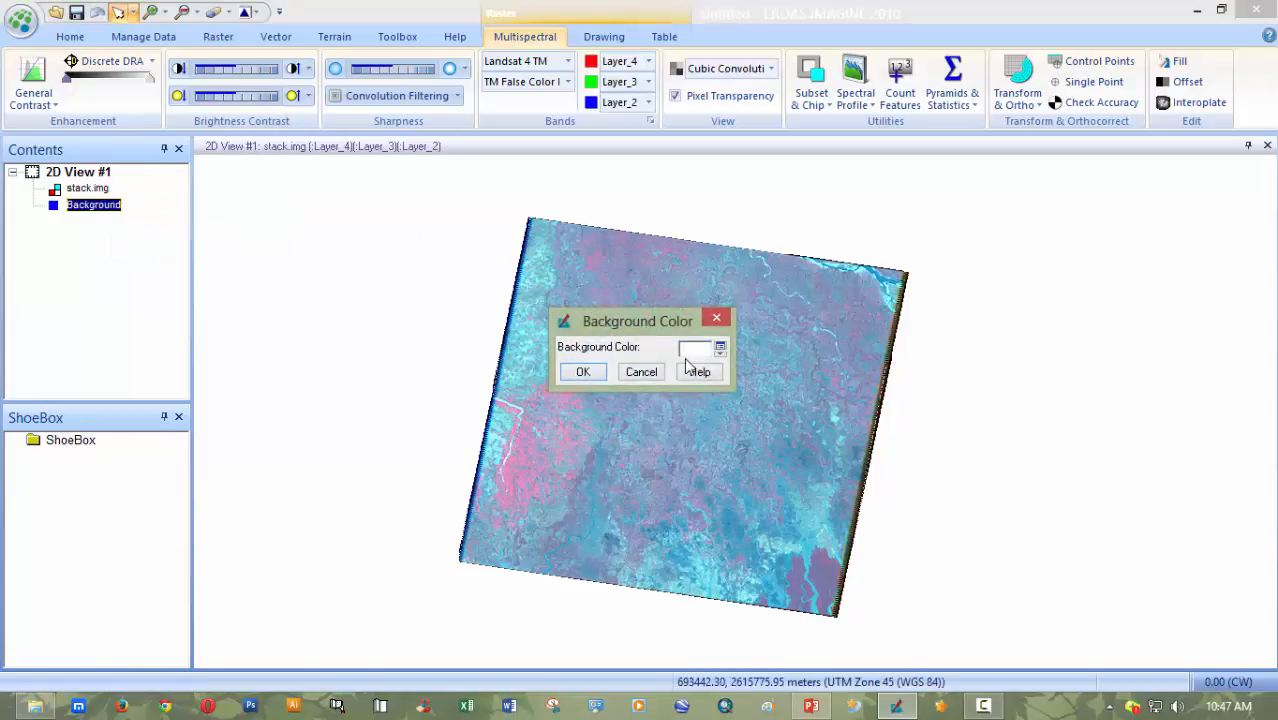
{"action": "left_click", "coordinate": [724, 357]}
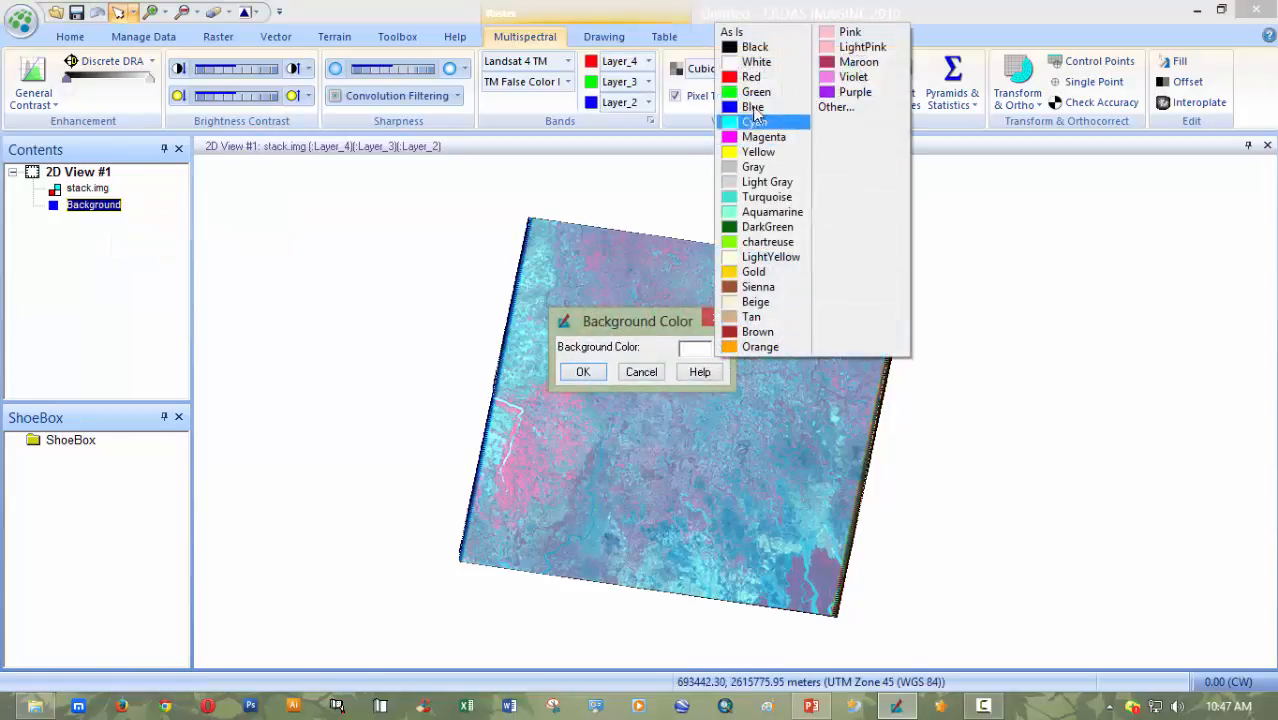
{"action": "left_click", "coordinate": [762, 48]}
{"action": "left_click", "coordinate": [583, 372]}
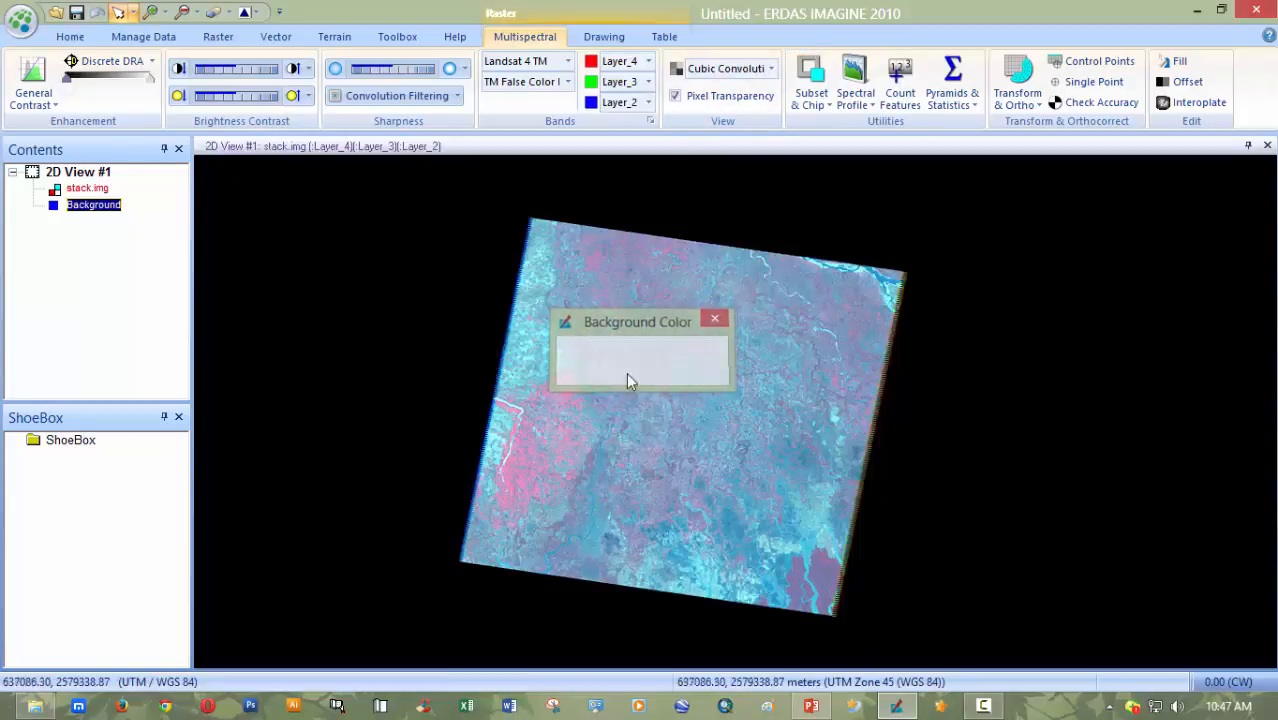
{"action": "left_click", "coordinate": [755, 101]}
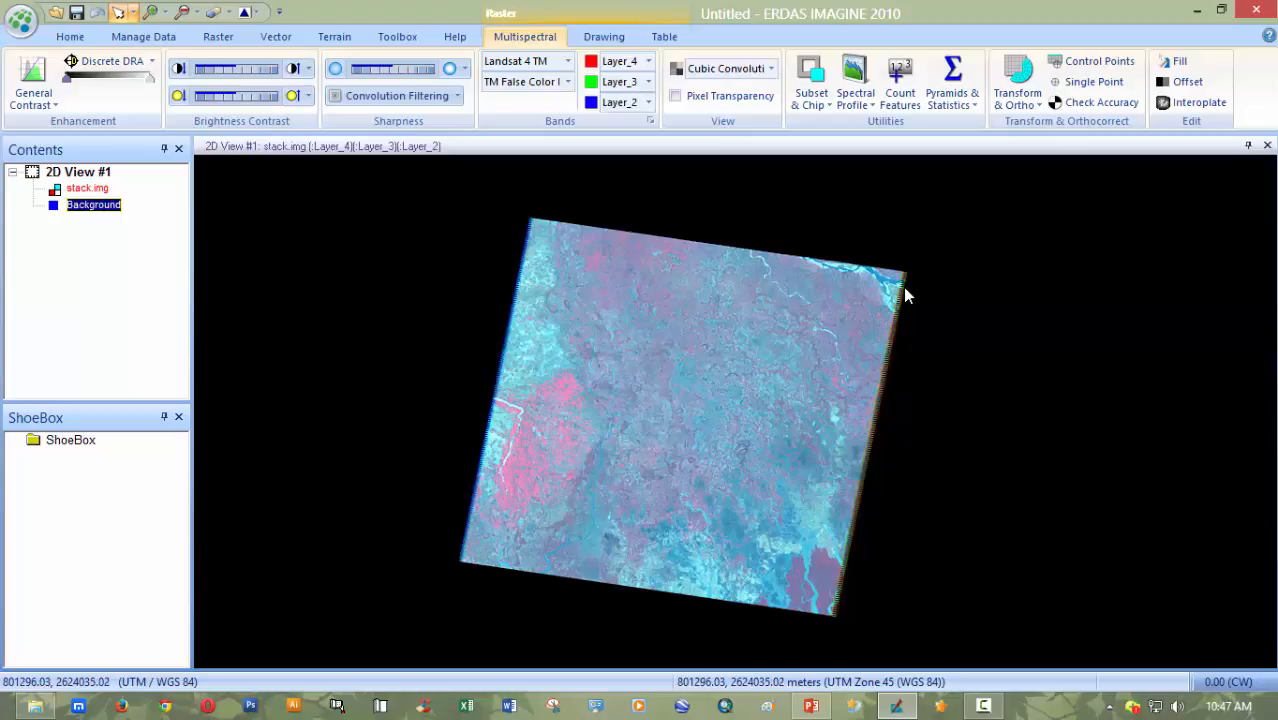
- Start the Inquire Cursor, place it on the pink vegetation patch and enlarge its table to show every layer
{"action": "left_click", "coordinate": [75, 39]}
{"action": "left_click", "coordinate": [103, 65]}
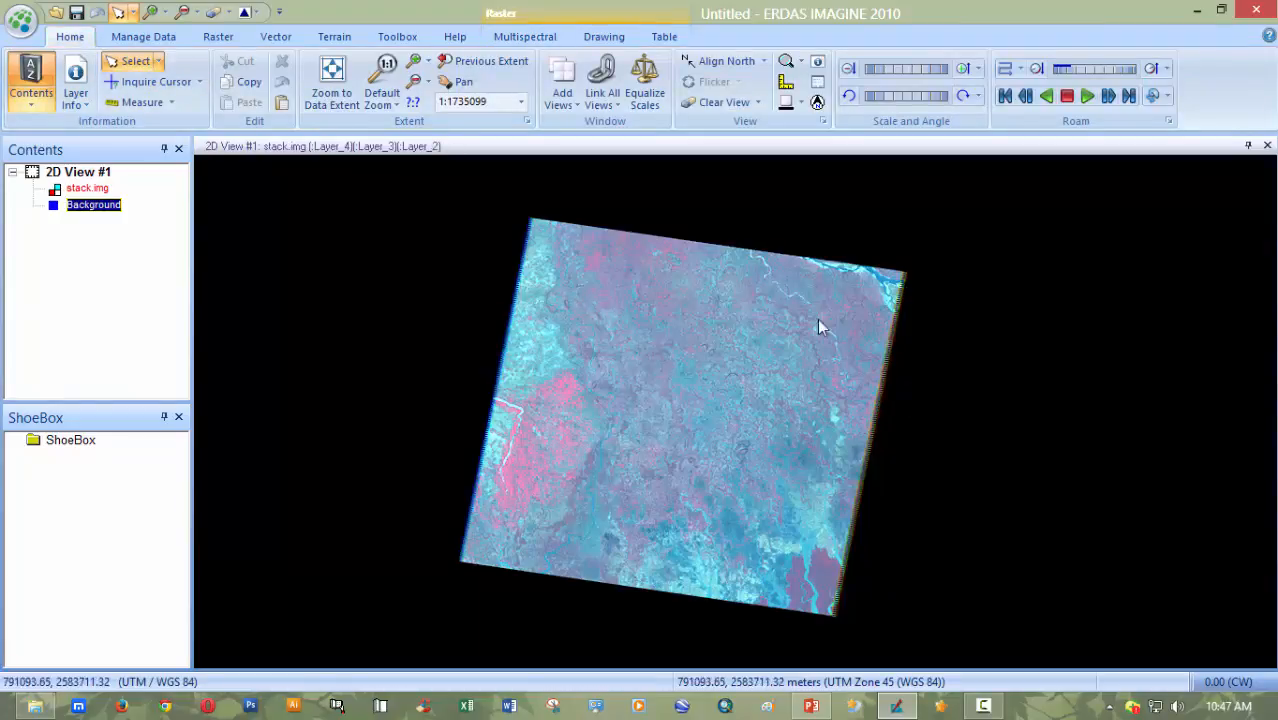
{"action": "left_click", "coordinate": [158, 81]}
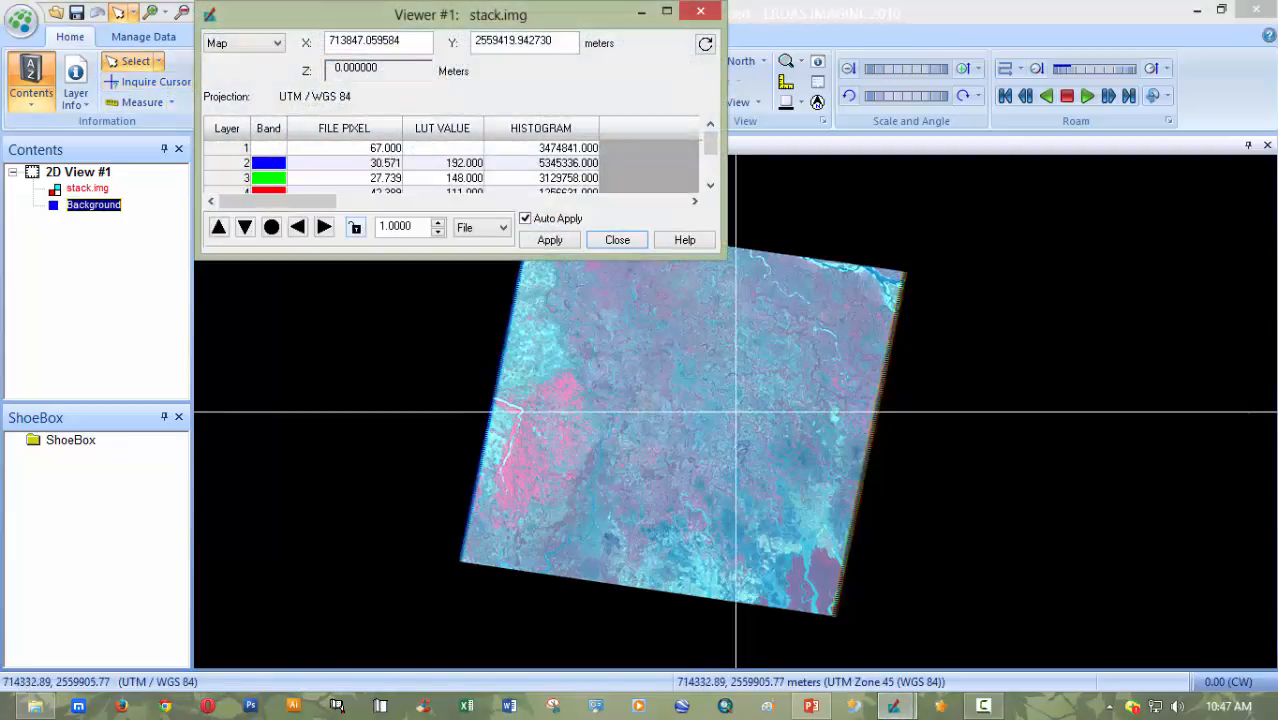
{"action": "left_click_drag", "start_coordinate": [736, 411], "coordinate": [538, 460]}
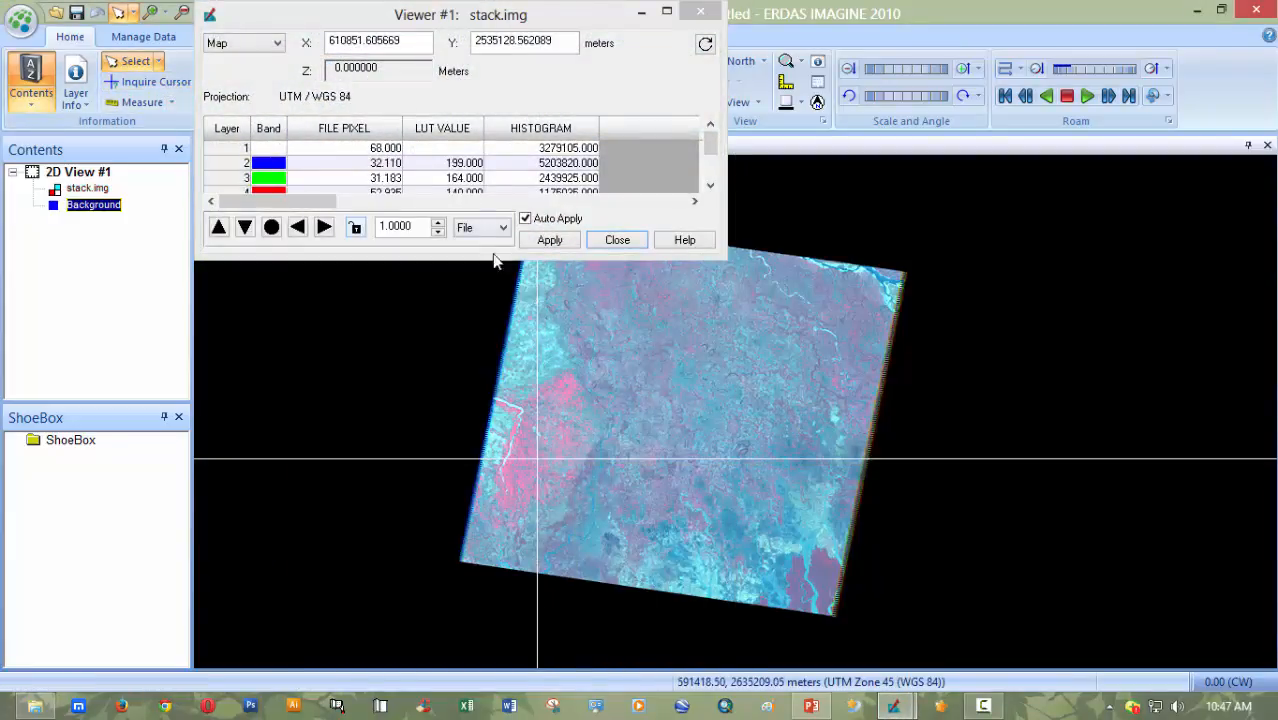
{"action": "left_click_drag", "start_coordinate": [499, 259], "coordinate": [512, 372]}
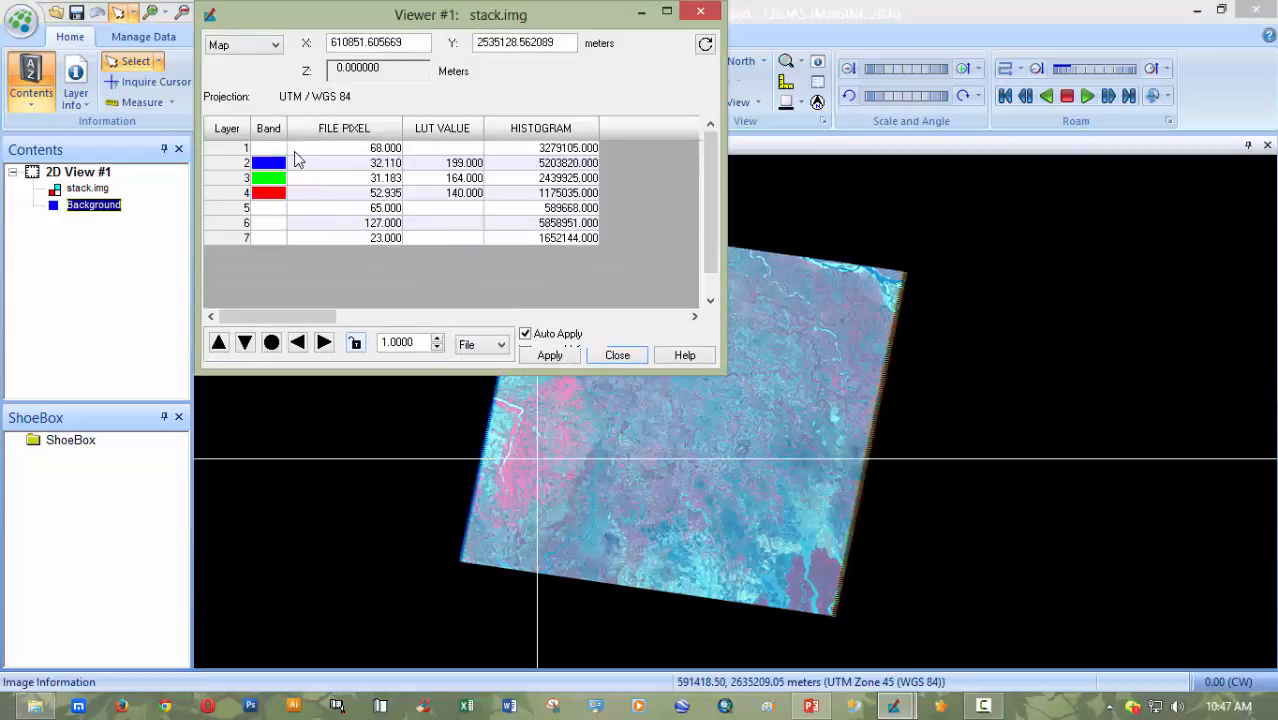
- Set the stack.img display resampling to Nearest Neighbor while magnified around the Inquire Cursor location
{"action": "left_click", "coordinate": [546, 484]}
{"action": "scroll", "coordinate": [531, 470], "scroll_direction": "up", "scroll_amount": 2}
{"action": "scroll", "coordinate": [536, 479], "scroll_direction": "up", "scroll_amount": 4}
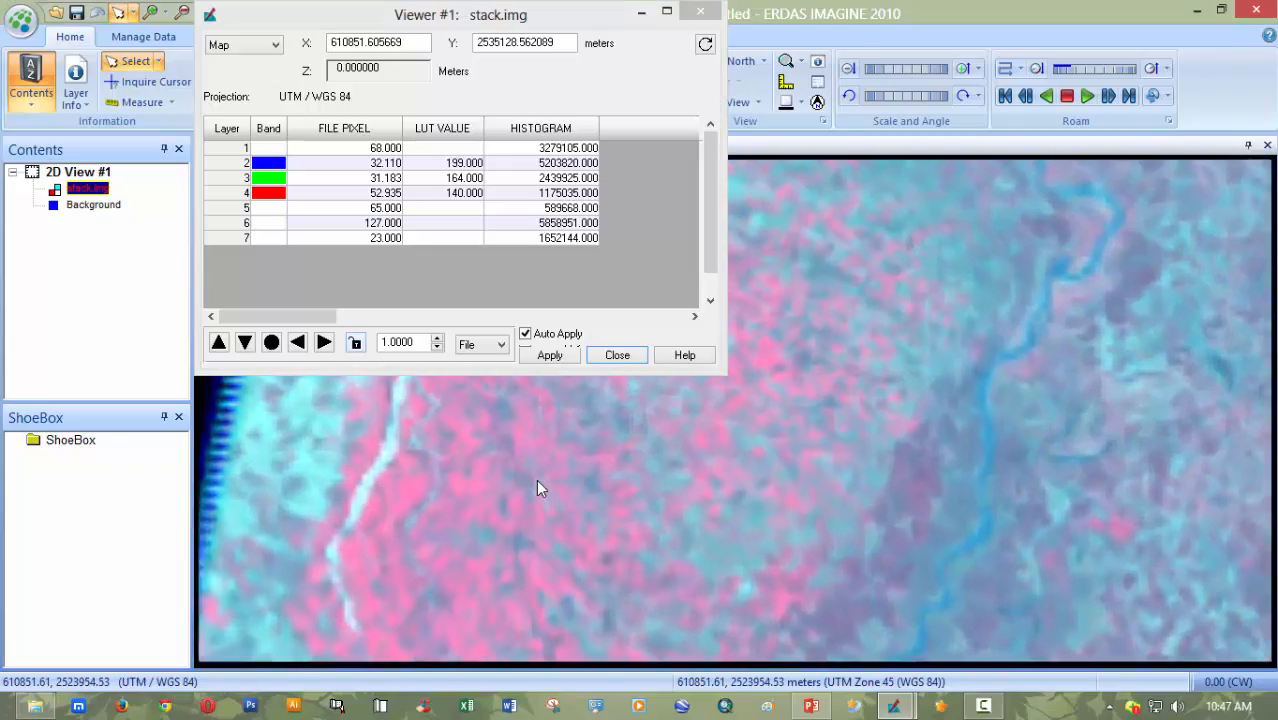
{"action": "scroll", "coordinate": [589, 502], "scroll_direction": "up", "scroll_amount": 5}
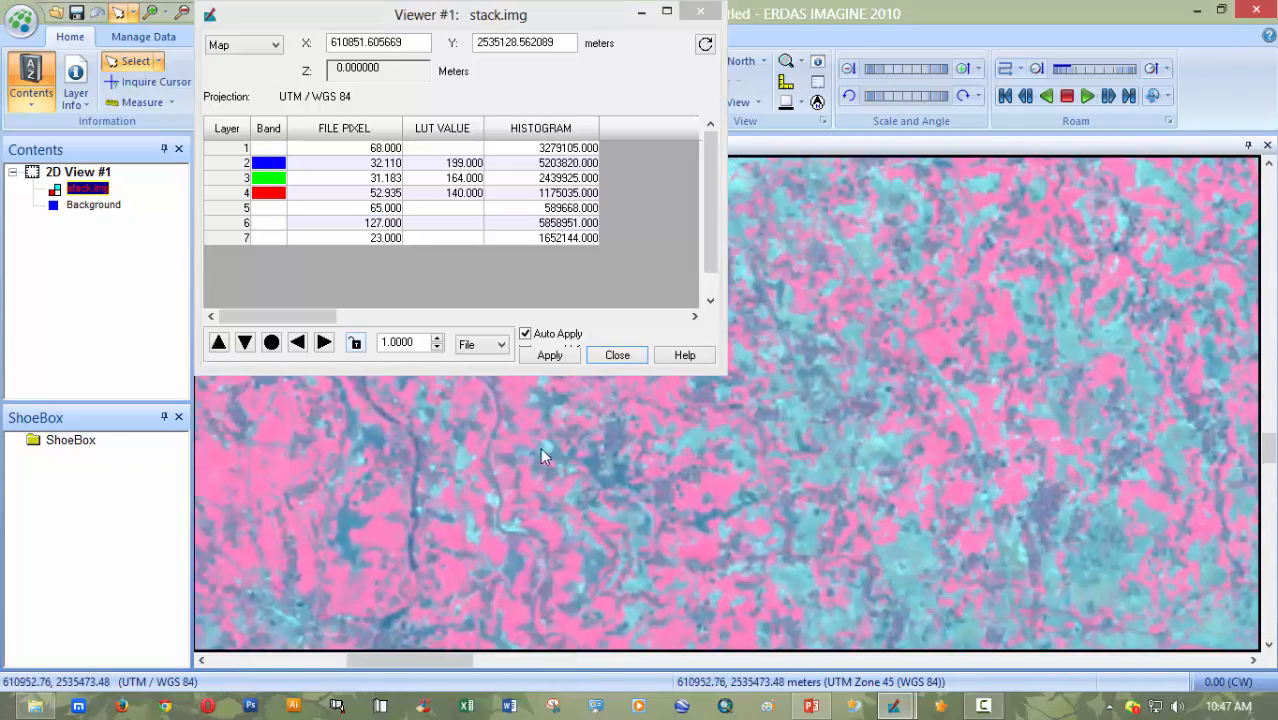
{"action": "scroll", "coordinate": [610, 493], "scroll_direction": "up", "scroll_amount": 4}
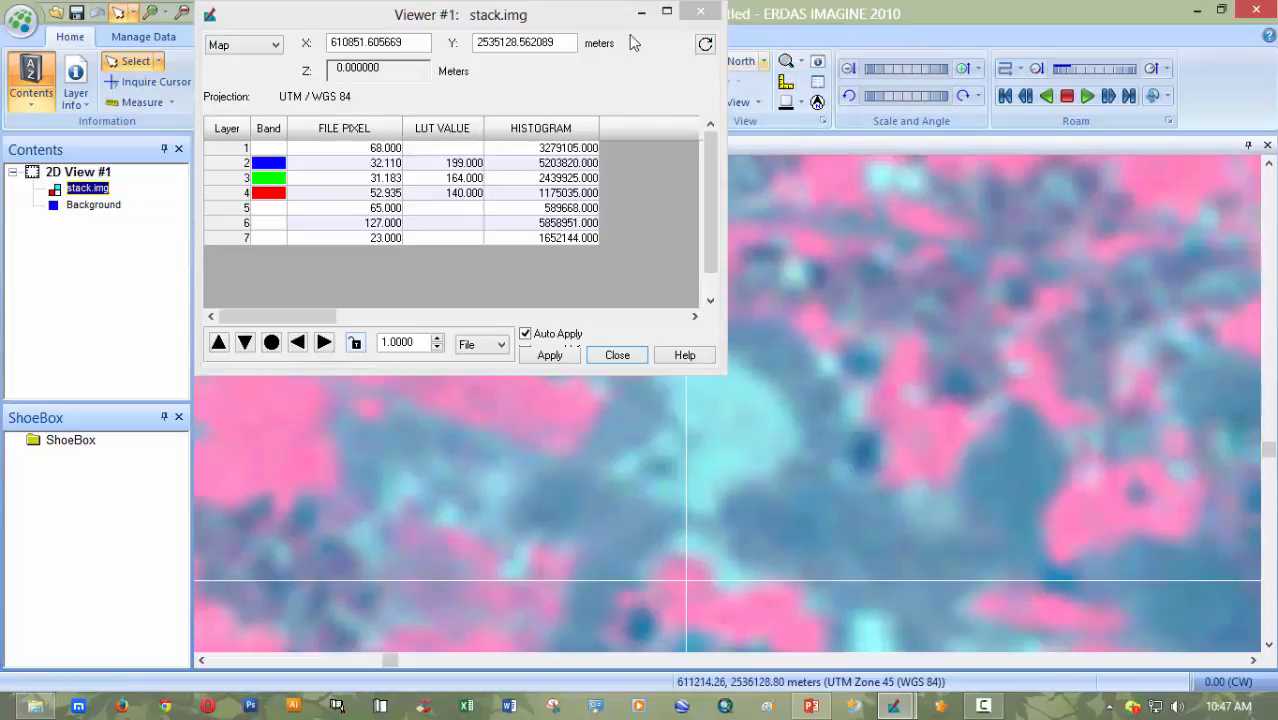
{"action": "left_click_drag", "start_coordinate": [584, 15], "coordinate": [457, 128]}
{"action": "left_click", "coordinate": [525, 36]}
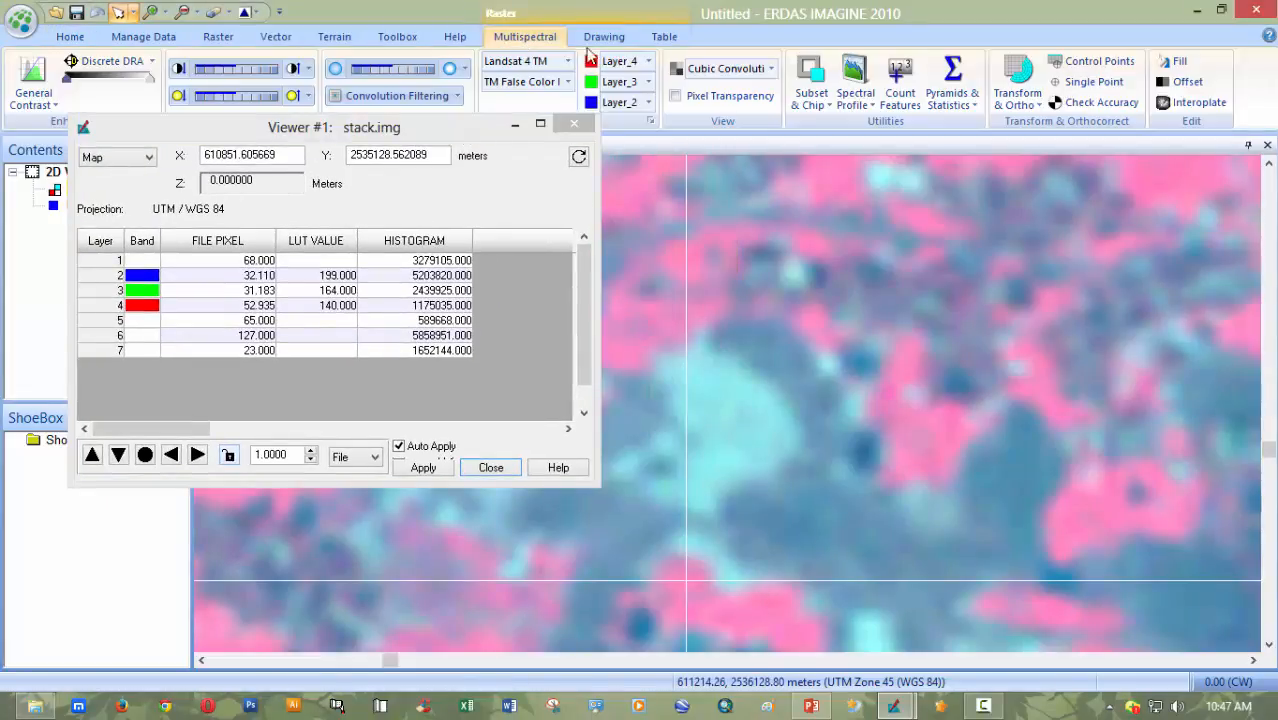
{"action": "left_click", "coordinate": [727, 68]}
{"action": "left_click", "coordinate": [713, 88]}
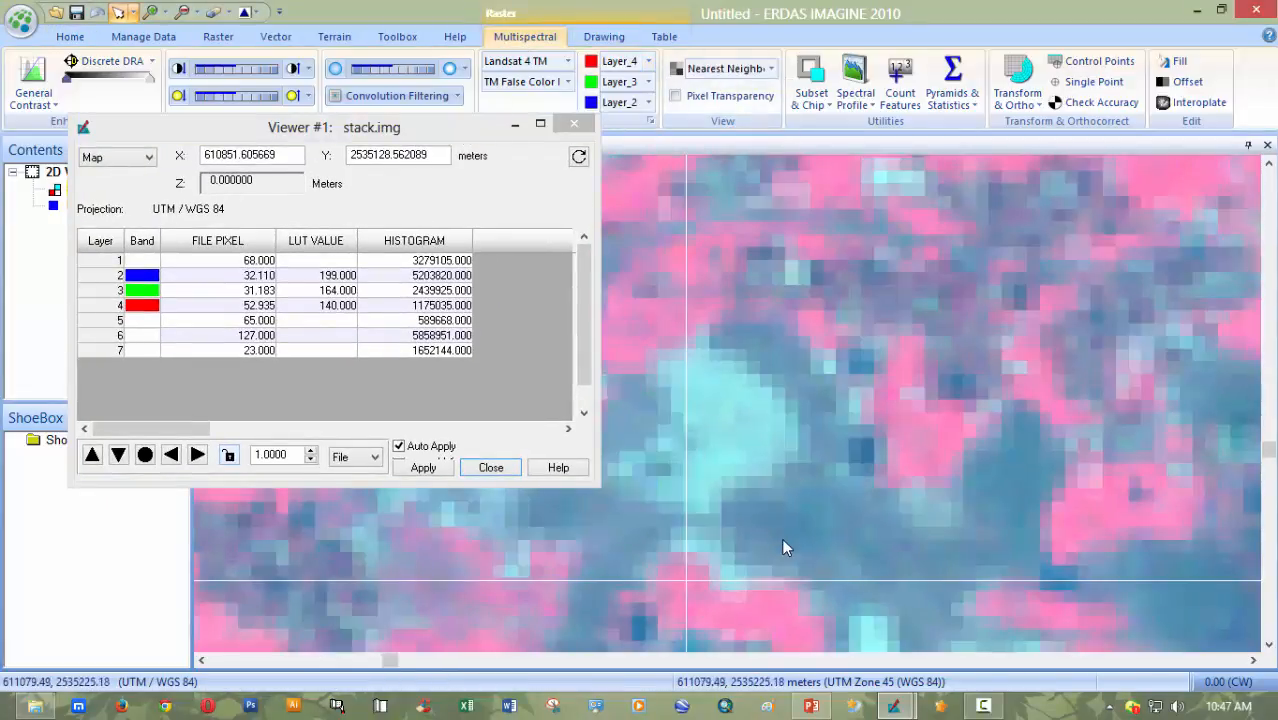
- Inspect the band values of a light pixel beside the pink patch with the Inquire Cursor, and close its window
{"action": "scroll", "coordinate": [702, 577], "scroll_direction": "up", "scroll_amount": 2}
{"action": "scroll", "coordinate": [693, 577], "scroll_direction": "up", "scroll_amount": 1}
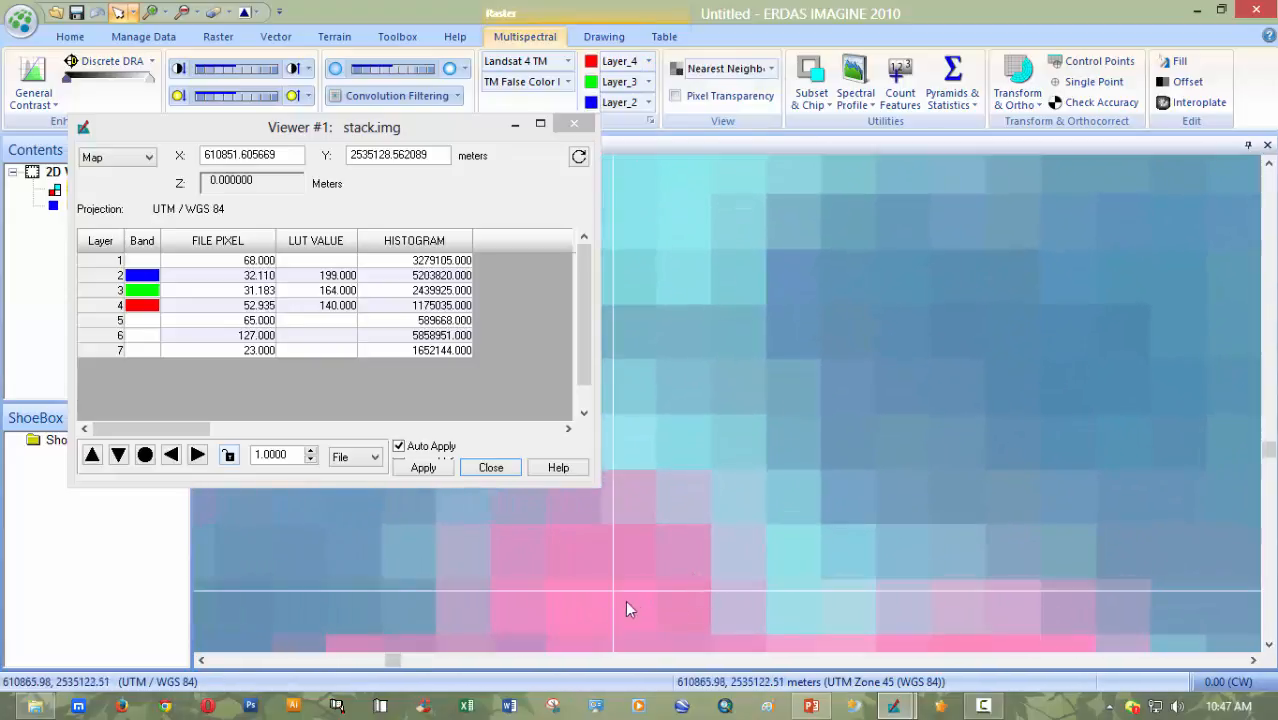
{"action": "left_click_drag", "start_coordinate": [613, 589], "coordinate": [738, 500]}
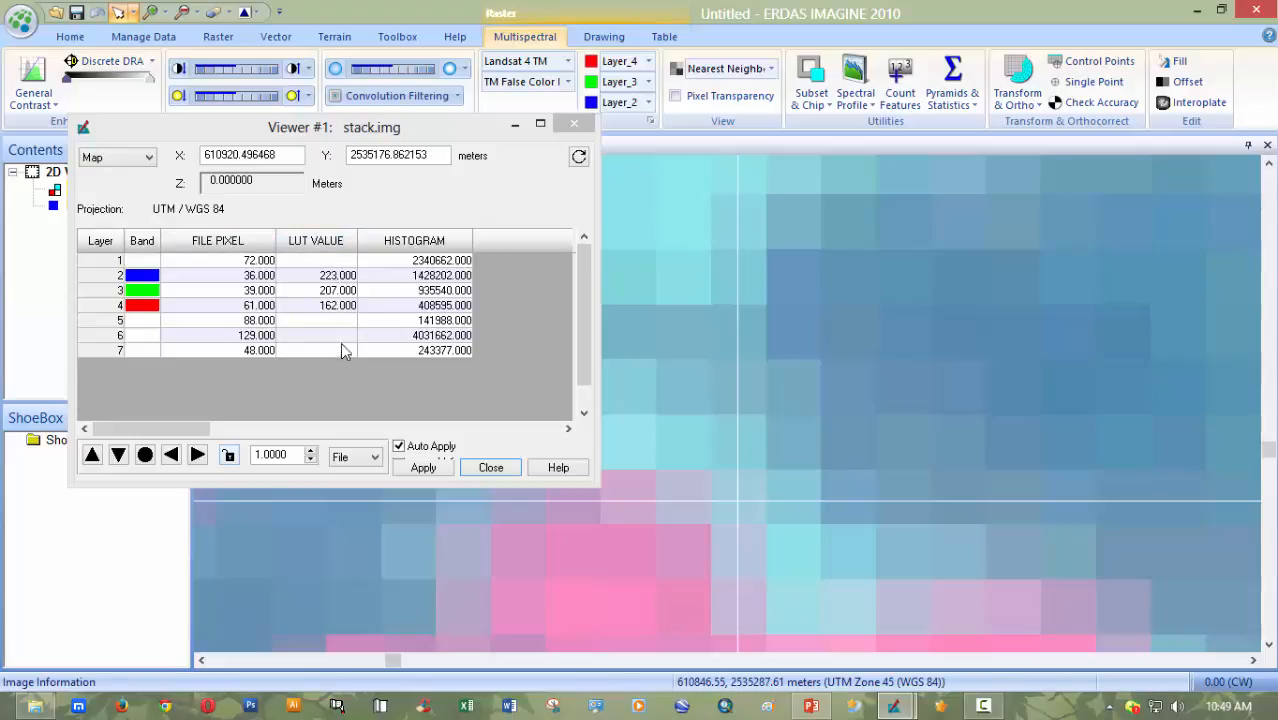
{"action": "left_click", "coordinate": [737, 498]}
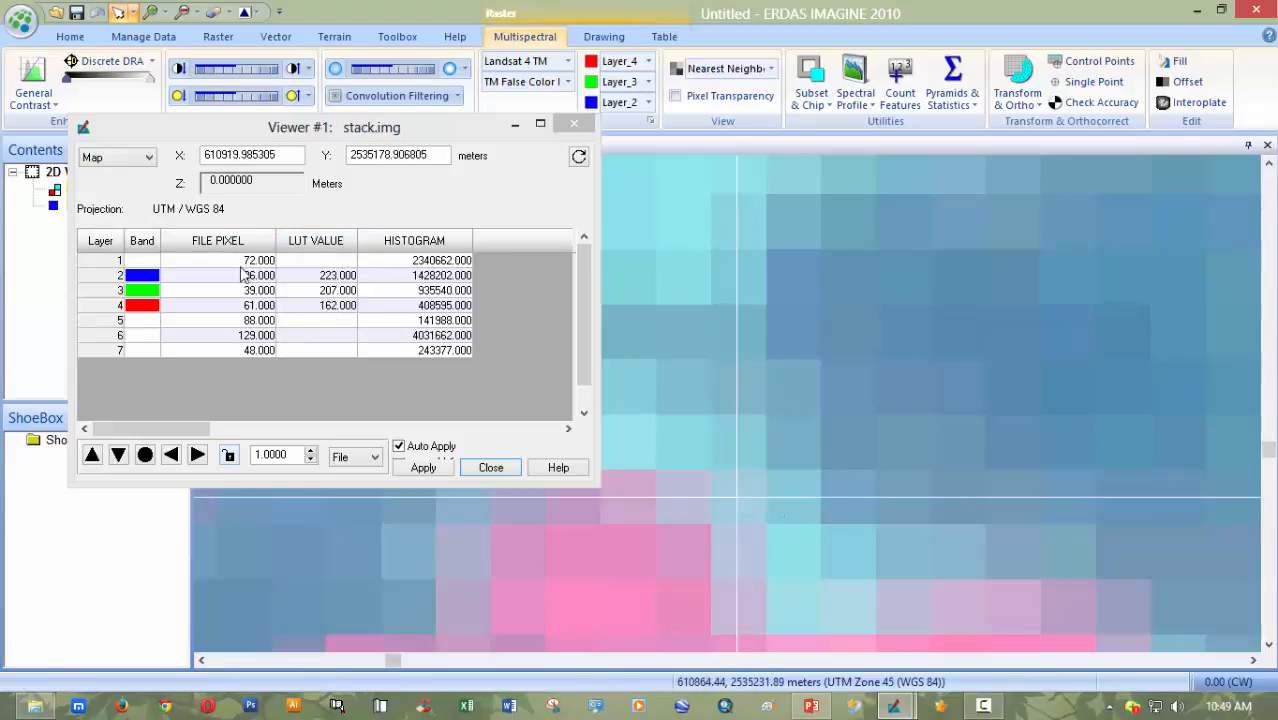
{"action": "left_click", "coordinate": [569, 123]}
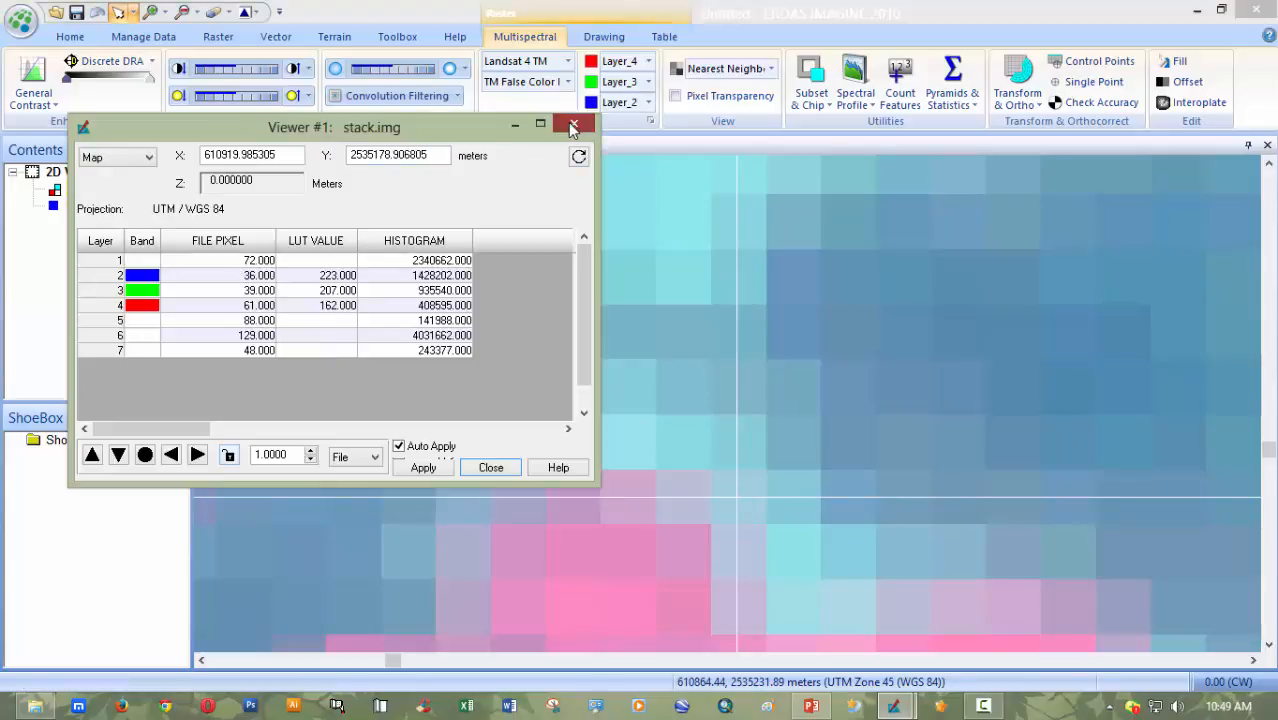
{"action": "left_click", "coordinate": [572, 125]}
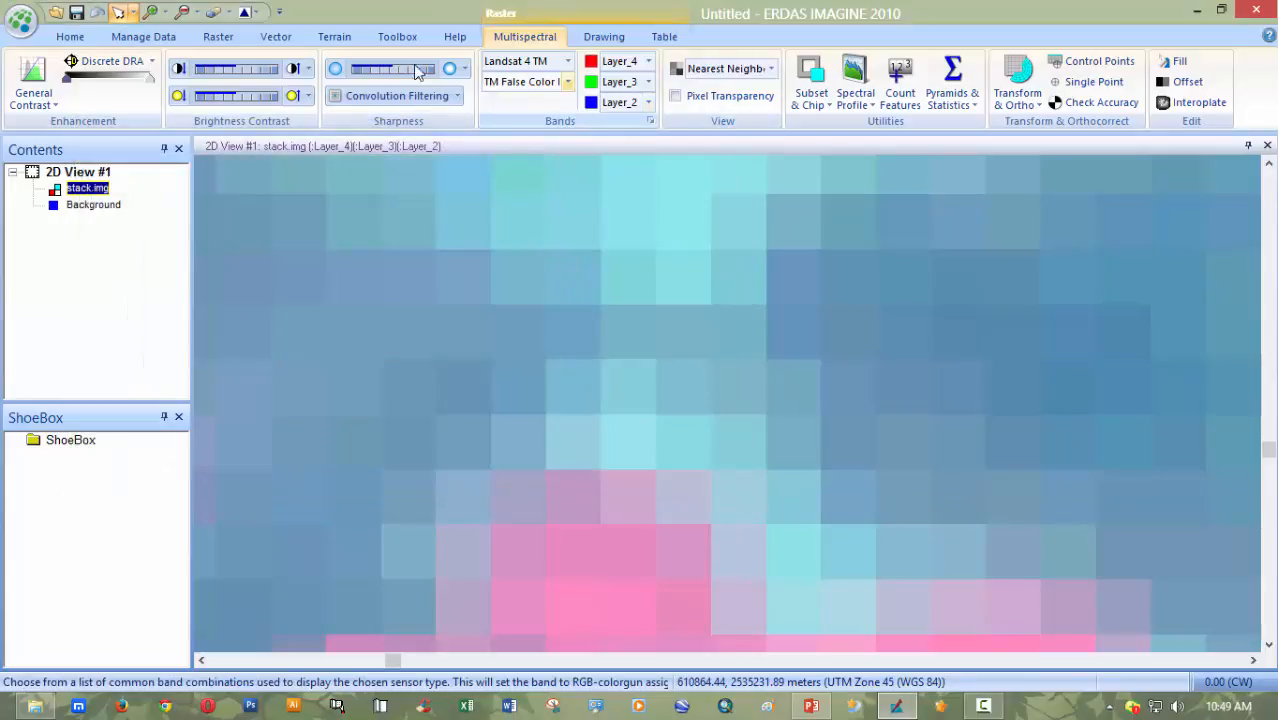
- Add a second 2D view beside the first and fit View #1 to the stack.img data extent
{"action": "left_click", "coordinate": [70, 37]}
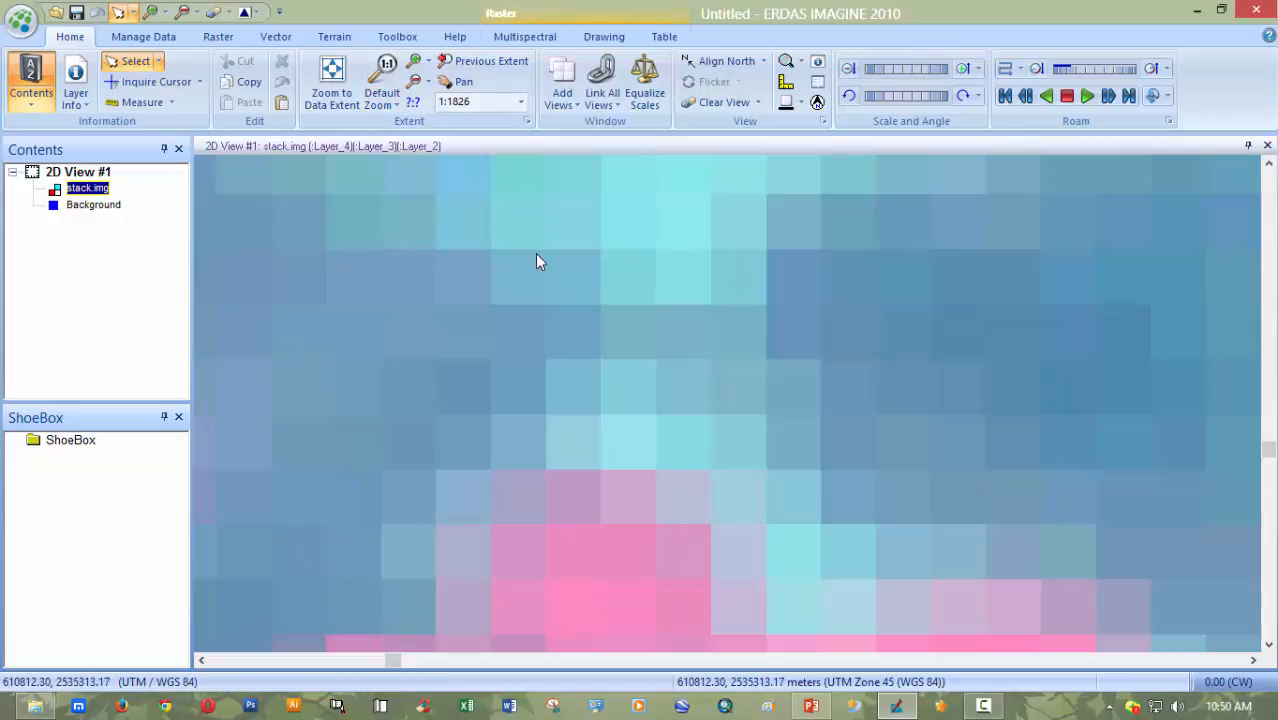
{"action": "left_click", "coordinate": [335, 75]}
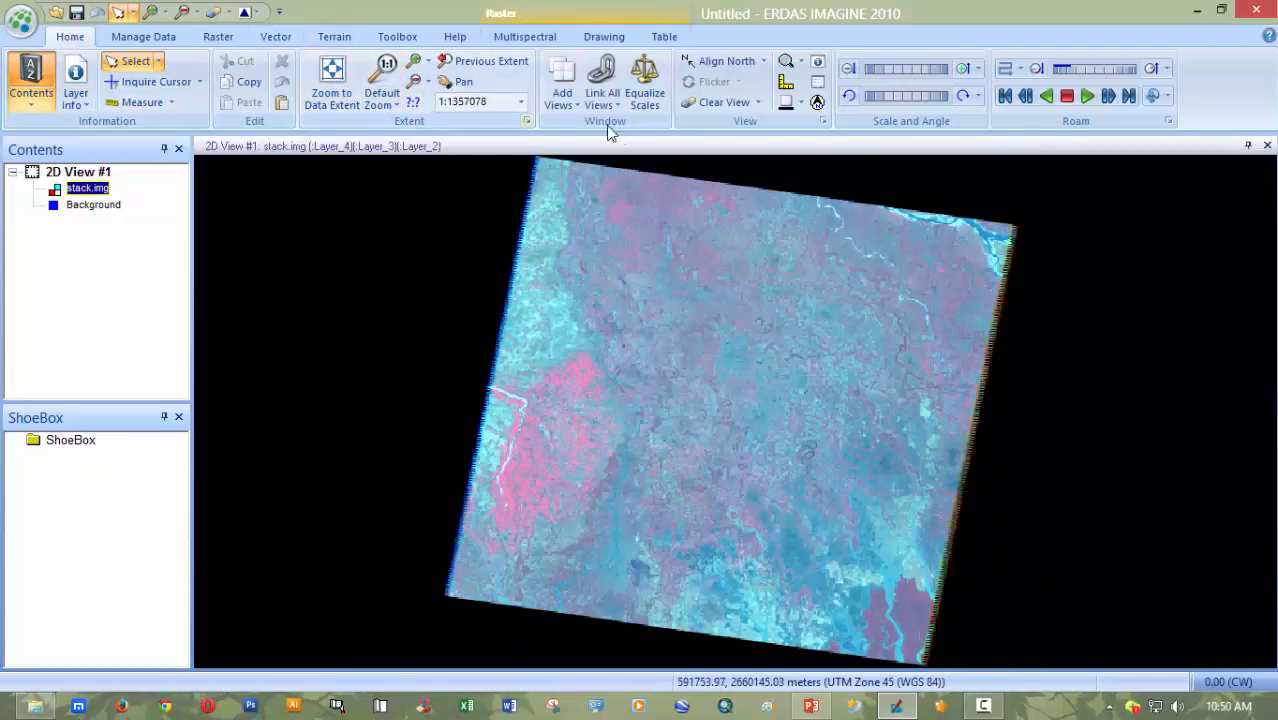
{"action": "left_click", "coordinate": [562, 95]}
{"action": "left_click", "coordinate": [595, 145]}
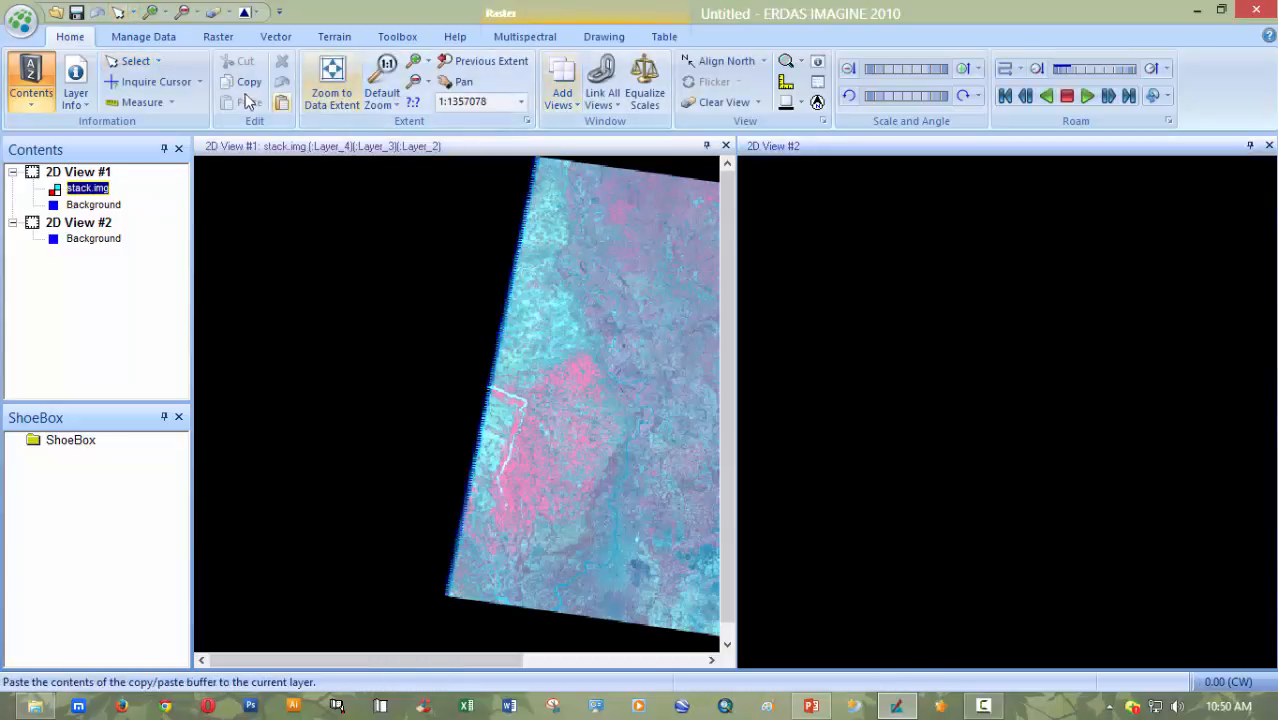
{"action": "left_click", "coordinate": [332, 75]}
{"action": "right_click", "coordinate": [878, 274]}
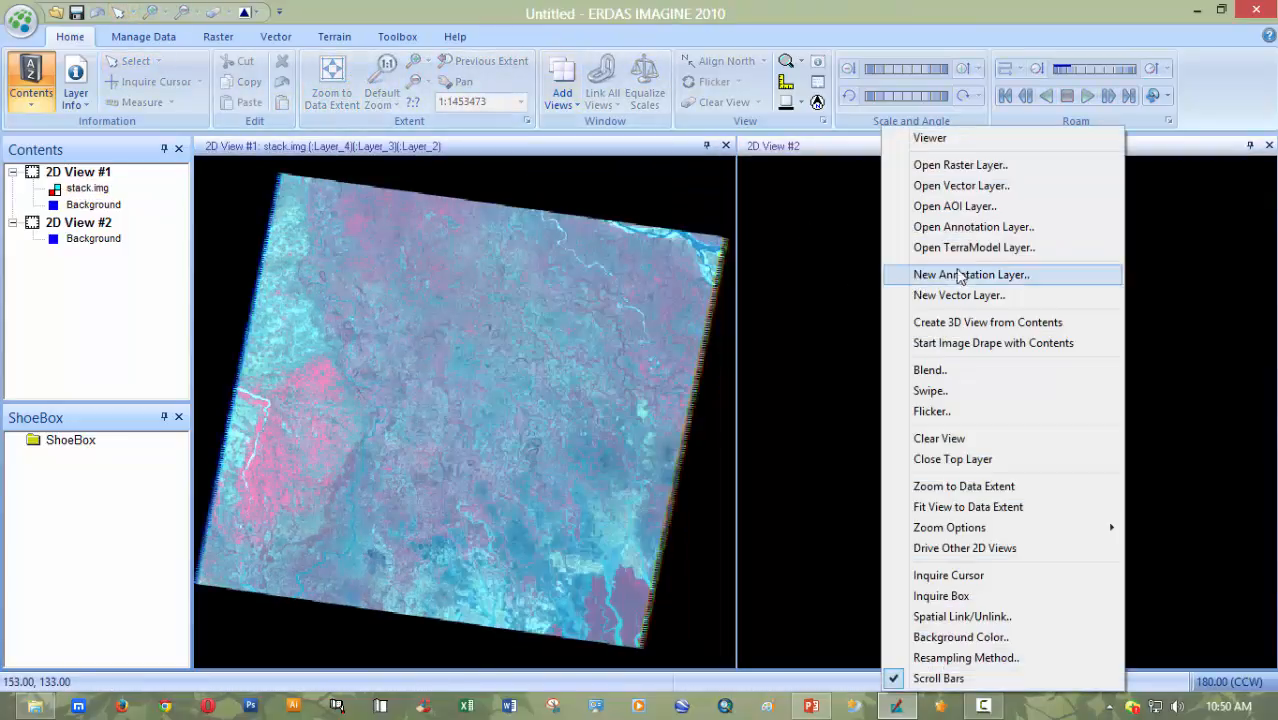
{"action": "left_click", "coordinate": [950, 165]}
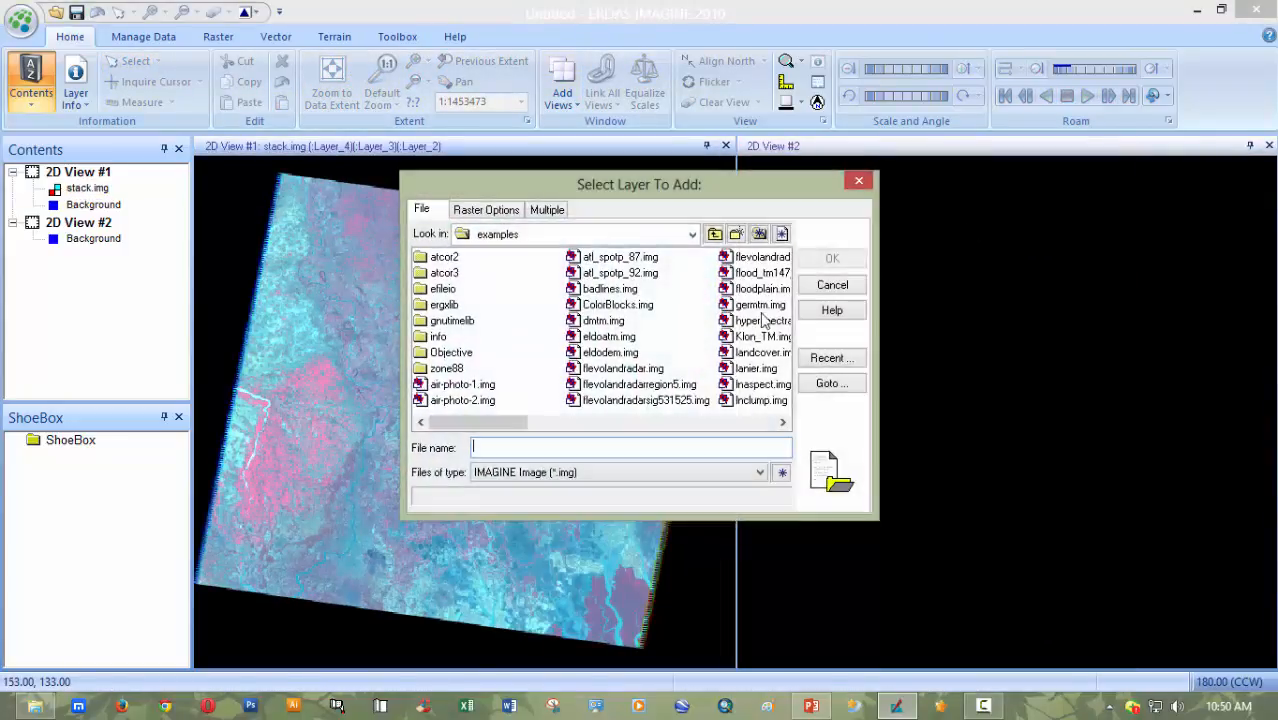
{"action": "left_click", "coordinate": [830, 358]}
{"action": "left_click", "coordinate": [507, 438]}
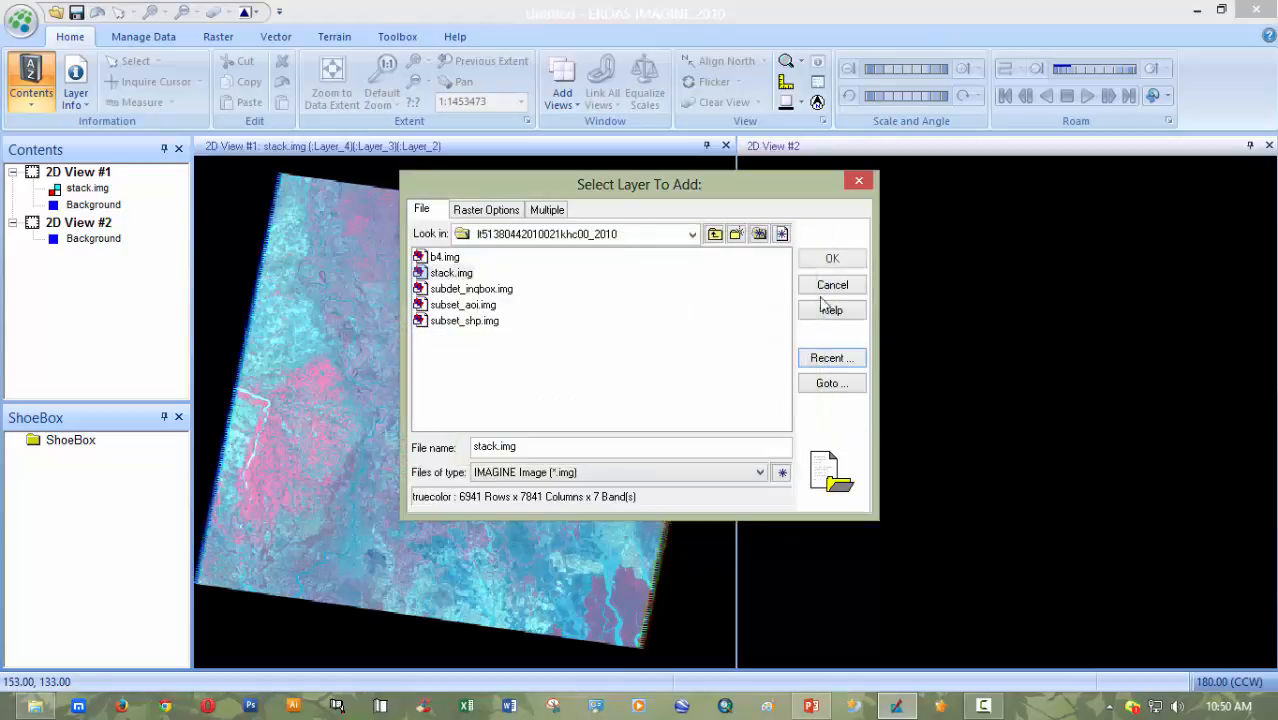
{"action": "left_click", "coordinate": [812, 262]}
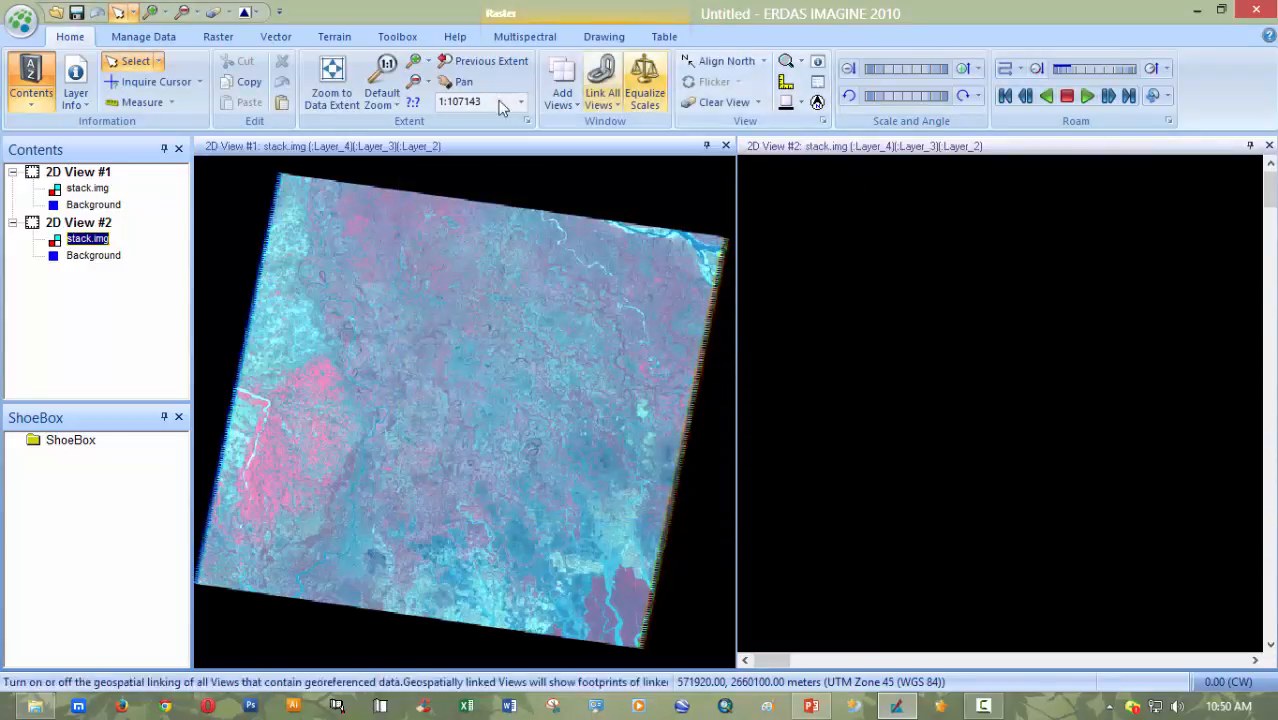
- Fit stack.img to its data extent in 2D View #2 and geospatially link all views
{"action": "left_click", "coordinate": [332, 80]}
{"action": "left_click", "coordinate": [549, 363]}
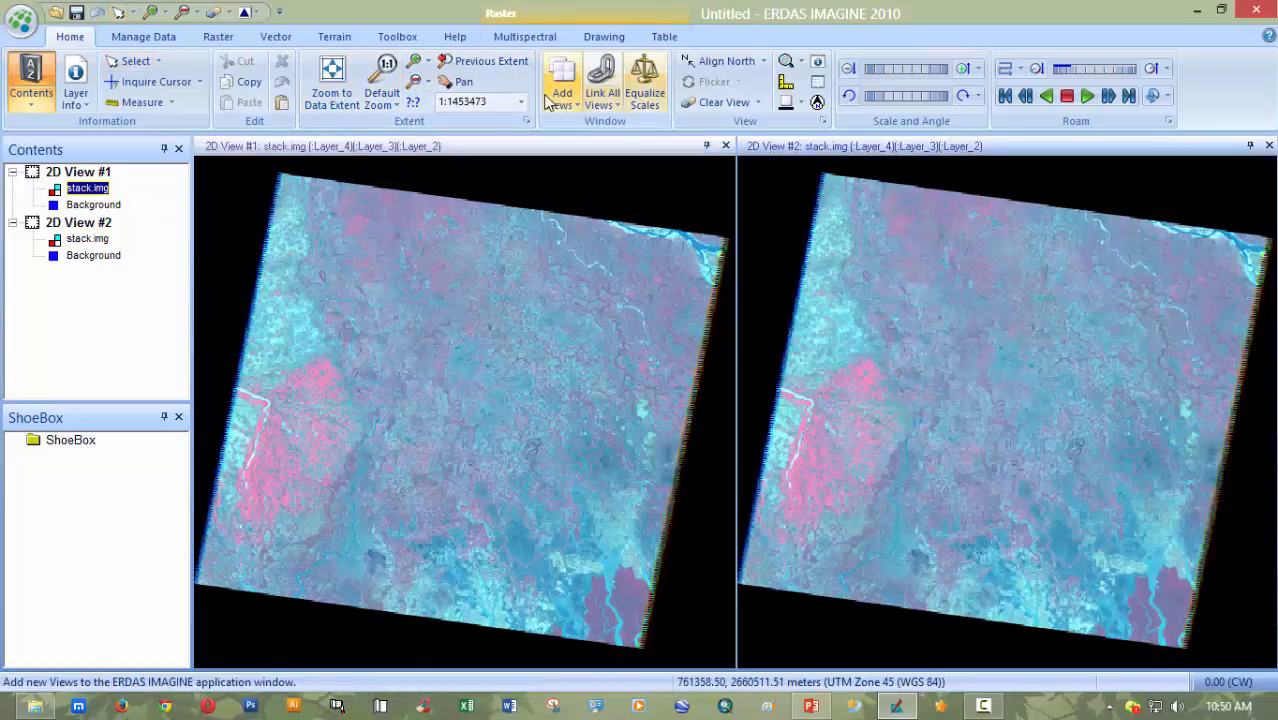
{"action": "left_click", "coordinate": [602, 92]}
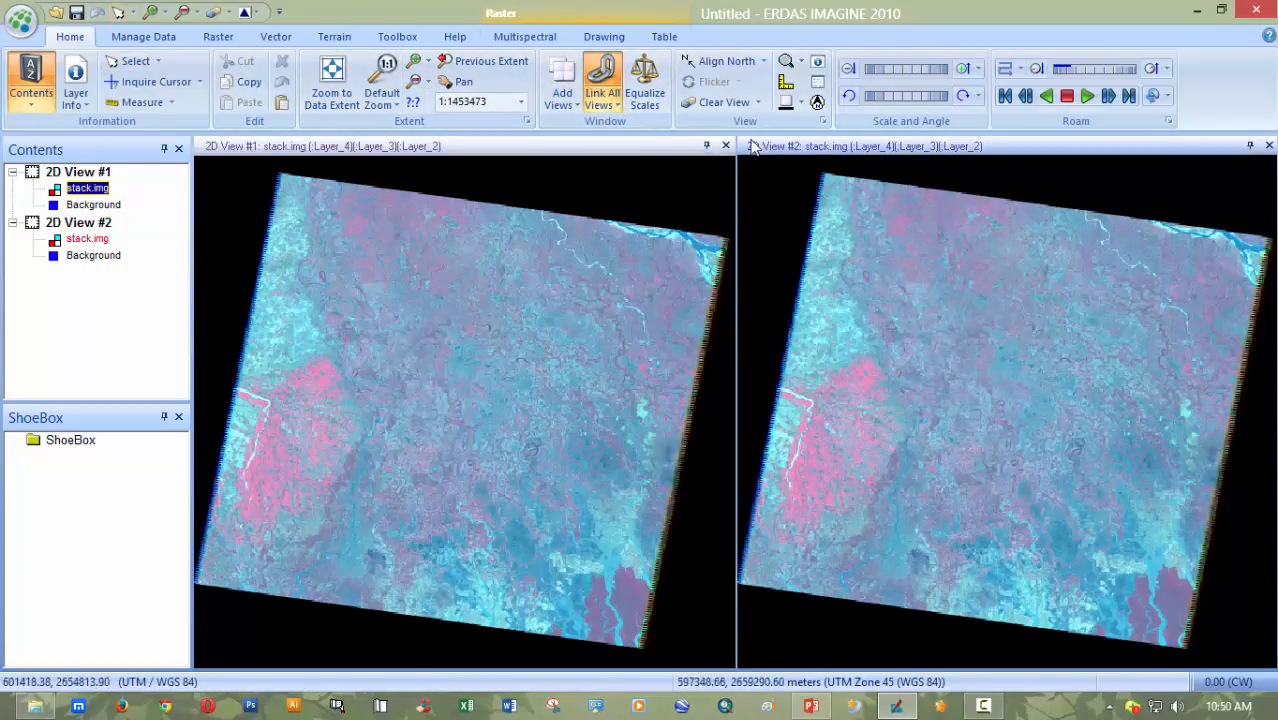
- Spatially unlink 2D View #2 from View #1 and magnify the middle of stack.img separately in each view
{"action": "left_click", "coordinate": [603, 104]}
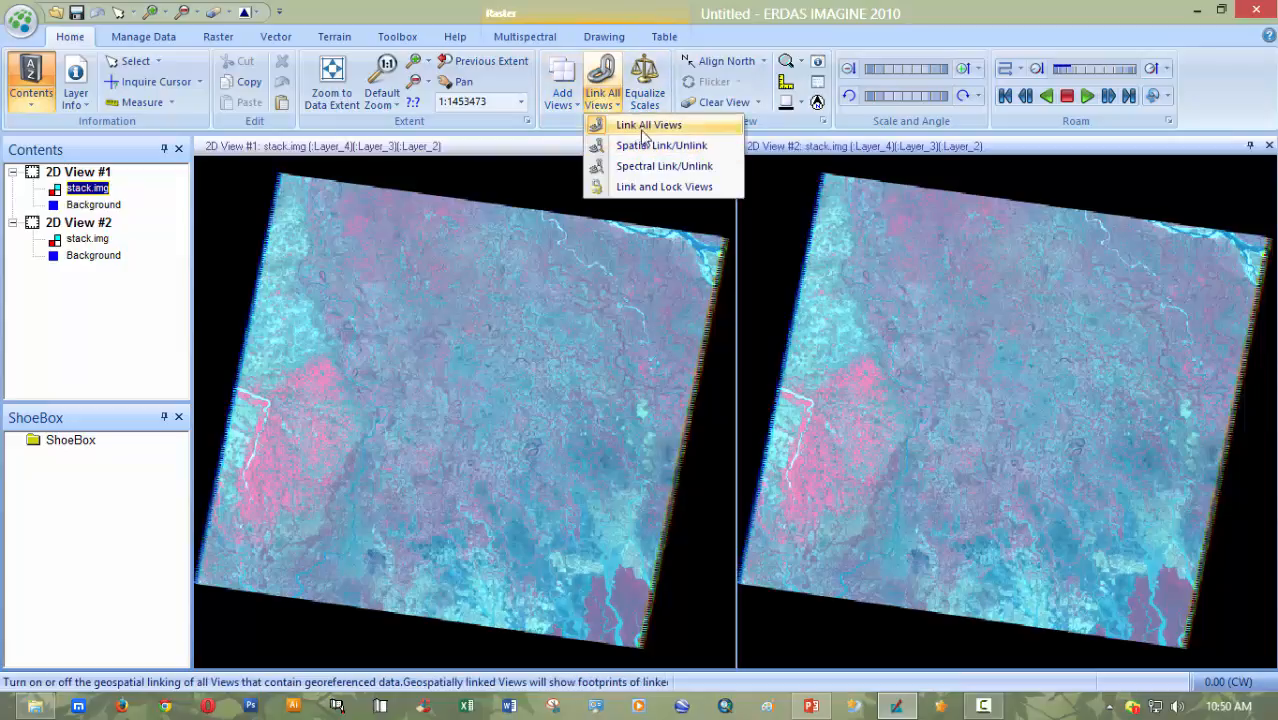
{"action": "left_click", "coordinate": [657, 152]}
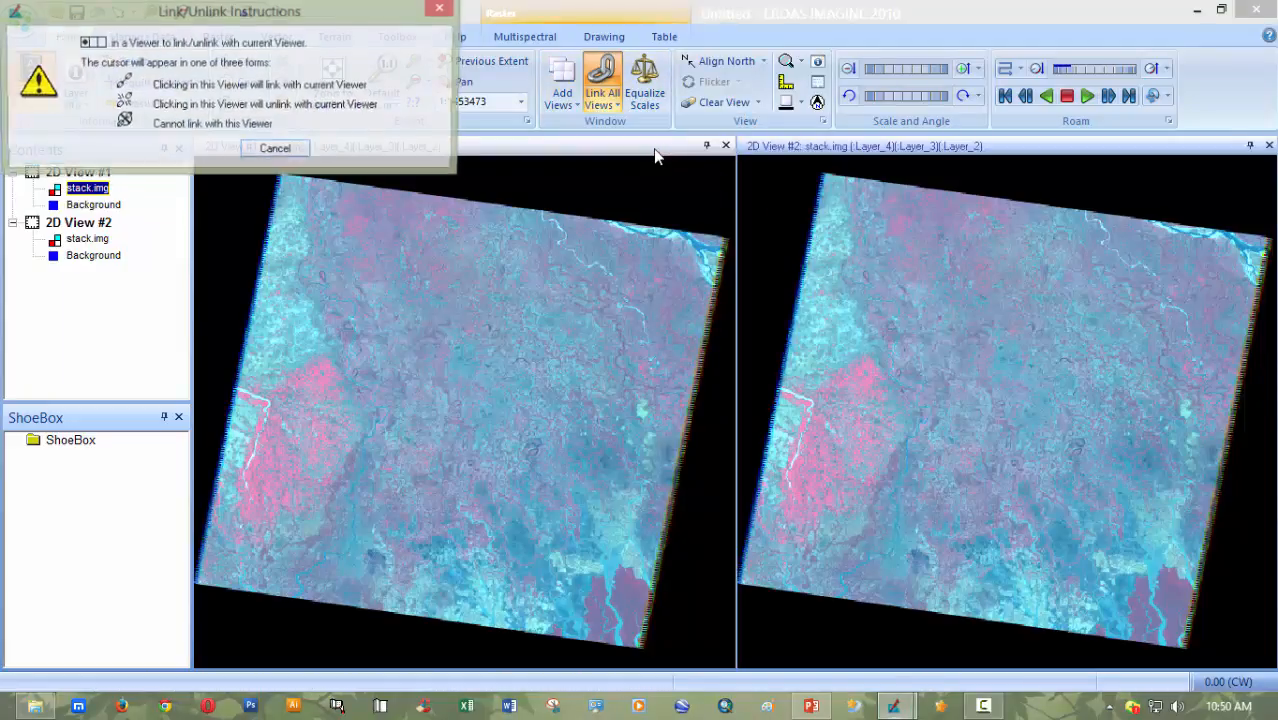
{"action": "left_click", "coordinate": [889, 357]}
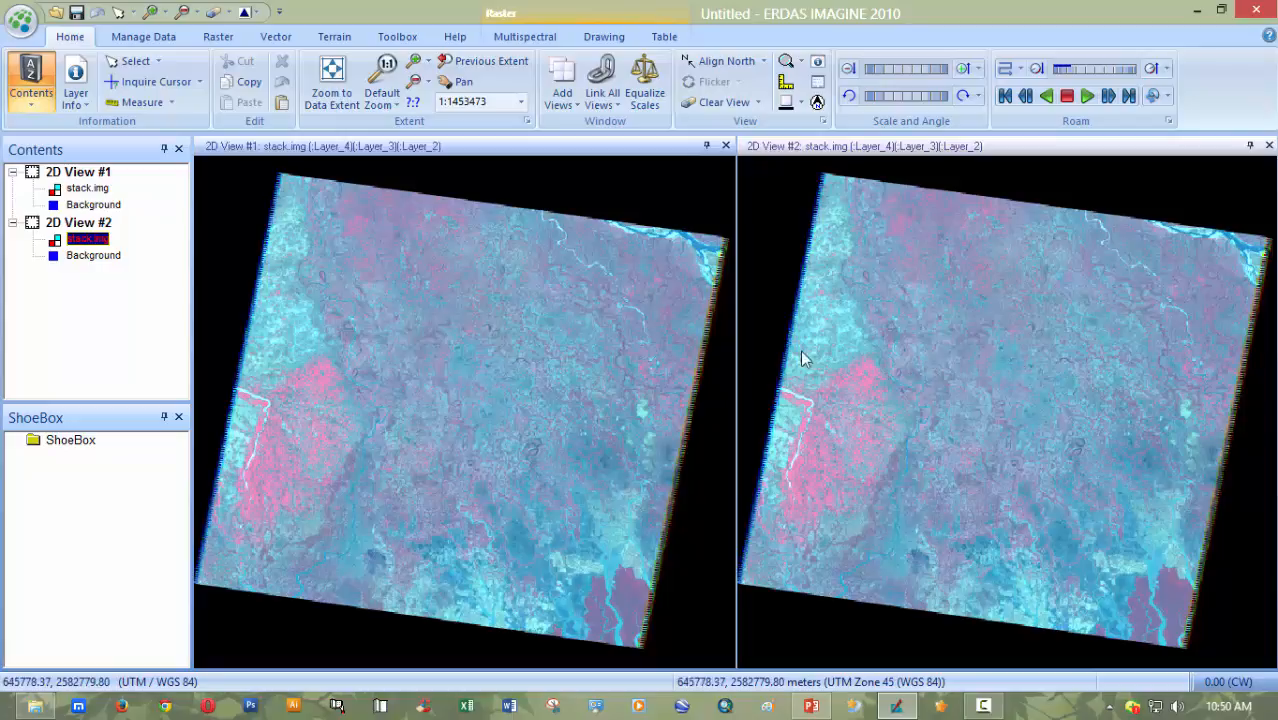
{"action": "left_click", "coordinate": [564, 390]}
{"action": "left_click", "coordinate": [1044, 366]}
{"action": "scroll", "coordinate": [1045, 367], "scroll_direction": "up", "scroll_amount": 3}
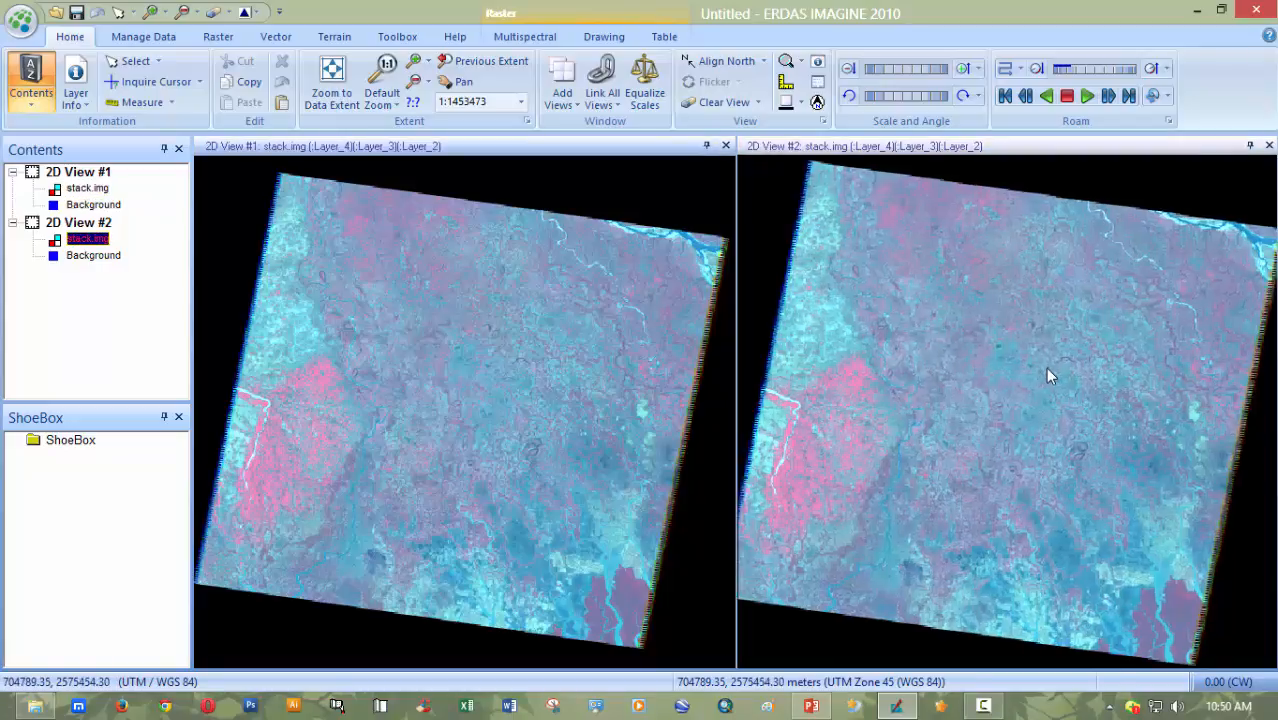
{"action": "left_click", "coordinate": [449, 398]}
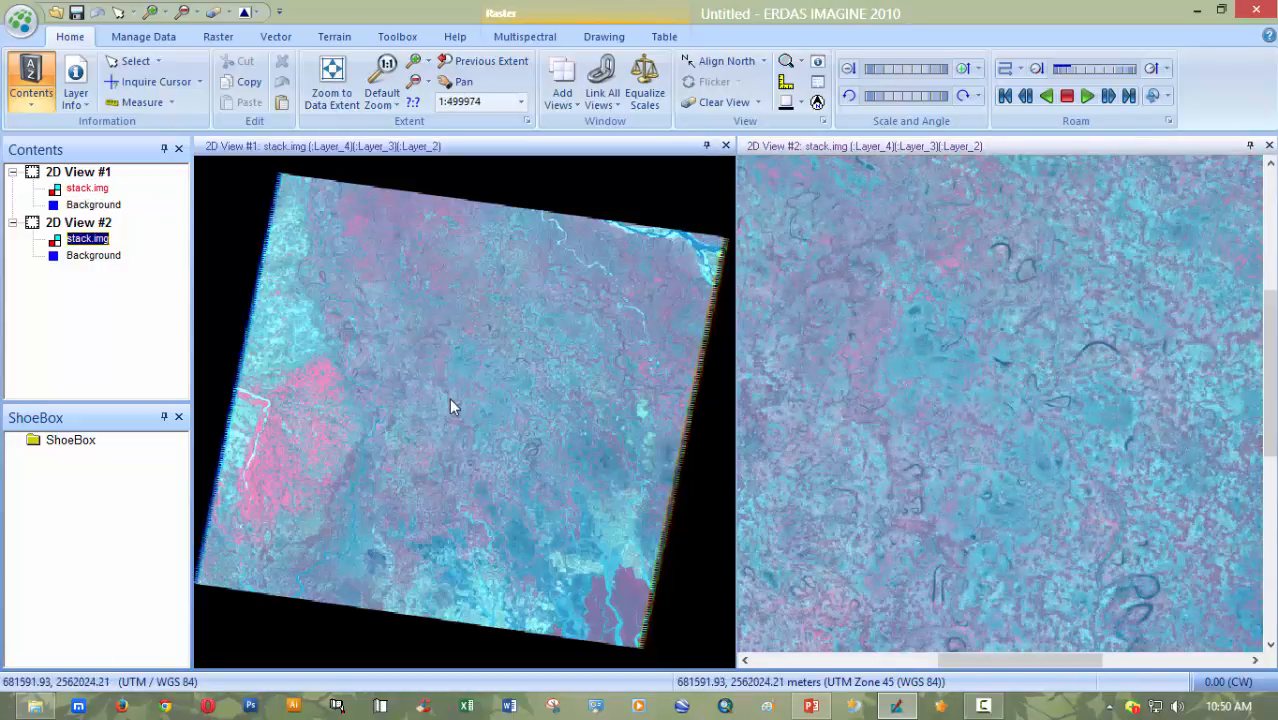
{"action": "scroll", "coordinate": [478, 404], "scroll_direction": "up", "scroll_amount": 3}
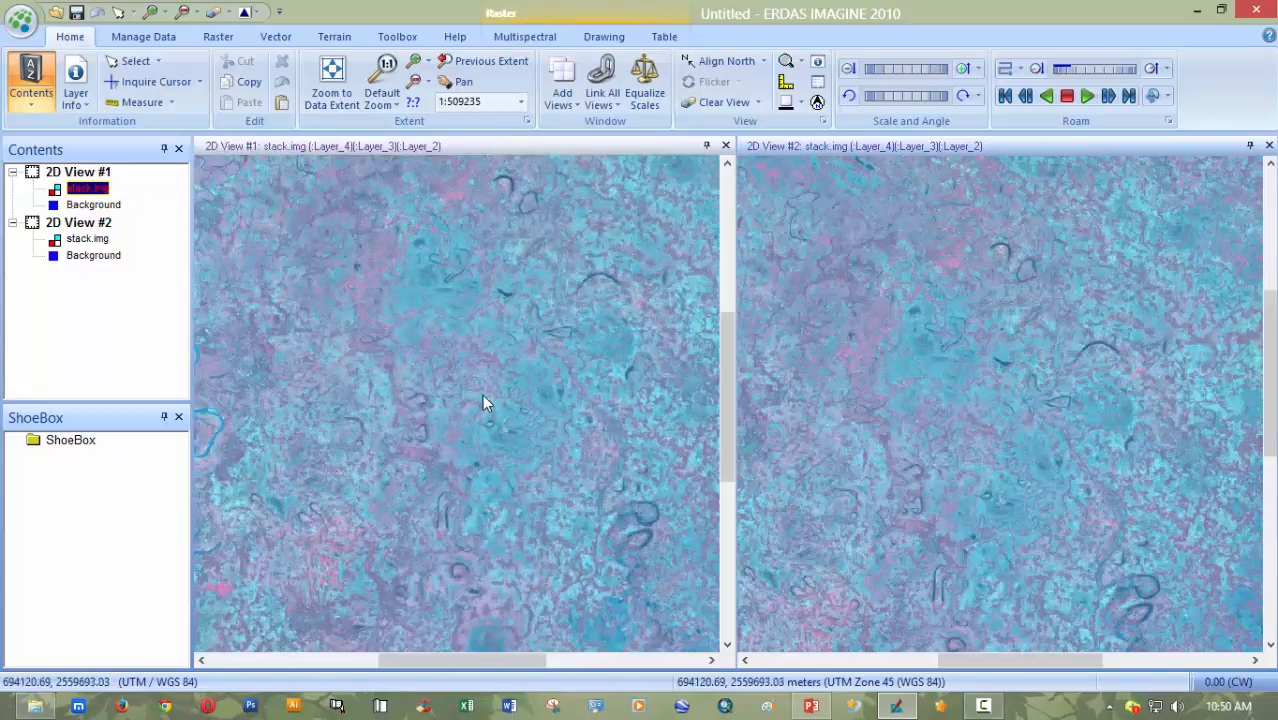
- Spatially link View #1 with View #2 and reposition the footprint box in View #2 to roam the magnified View #1
{"action": "left_click", "coordinate": [598, 100]}
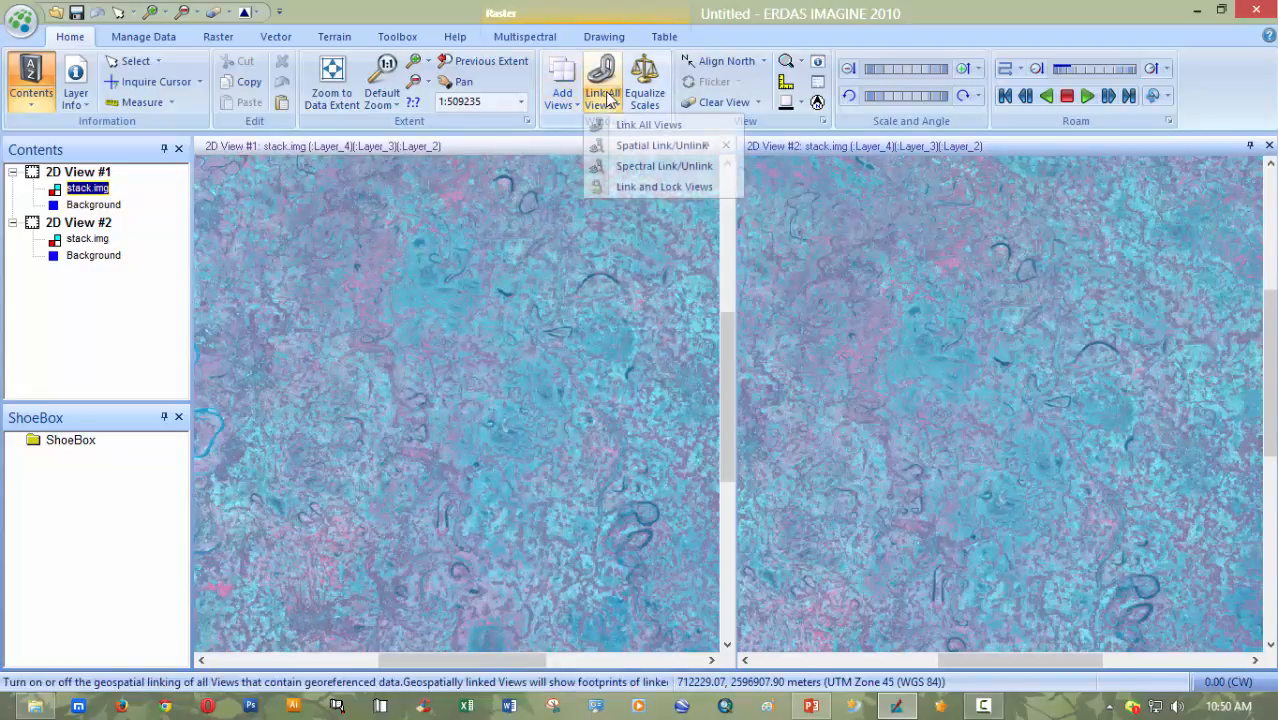
{"action": "left_click", "coordinate": [638, 152]}
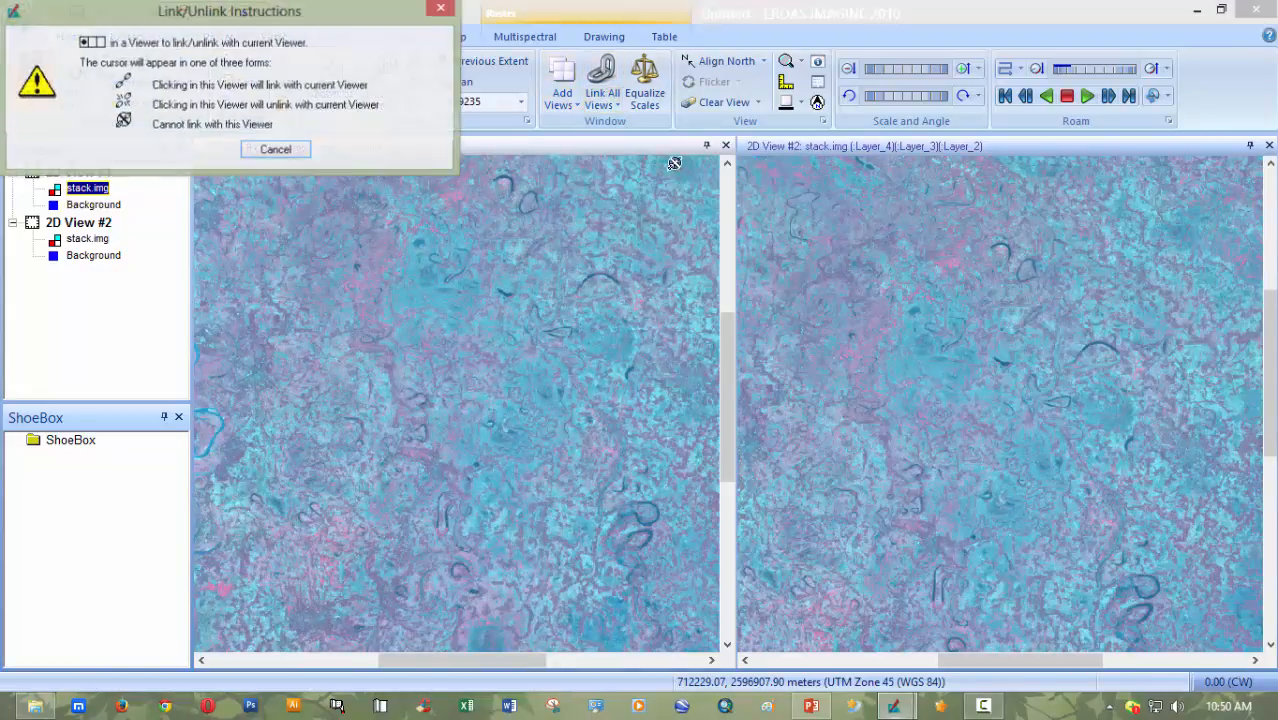
{"action": "left_click", "coordinate": [874, 290]}
{"action": "scroll", "coordinate": [973, 375], "scroll_direction": "down", "scroll_amount": 3}
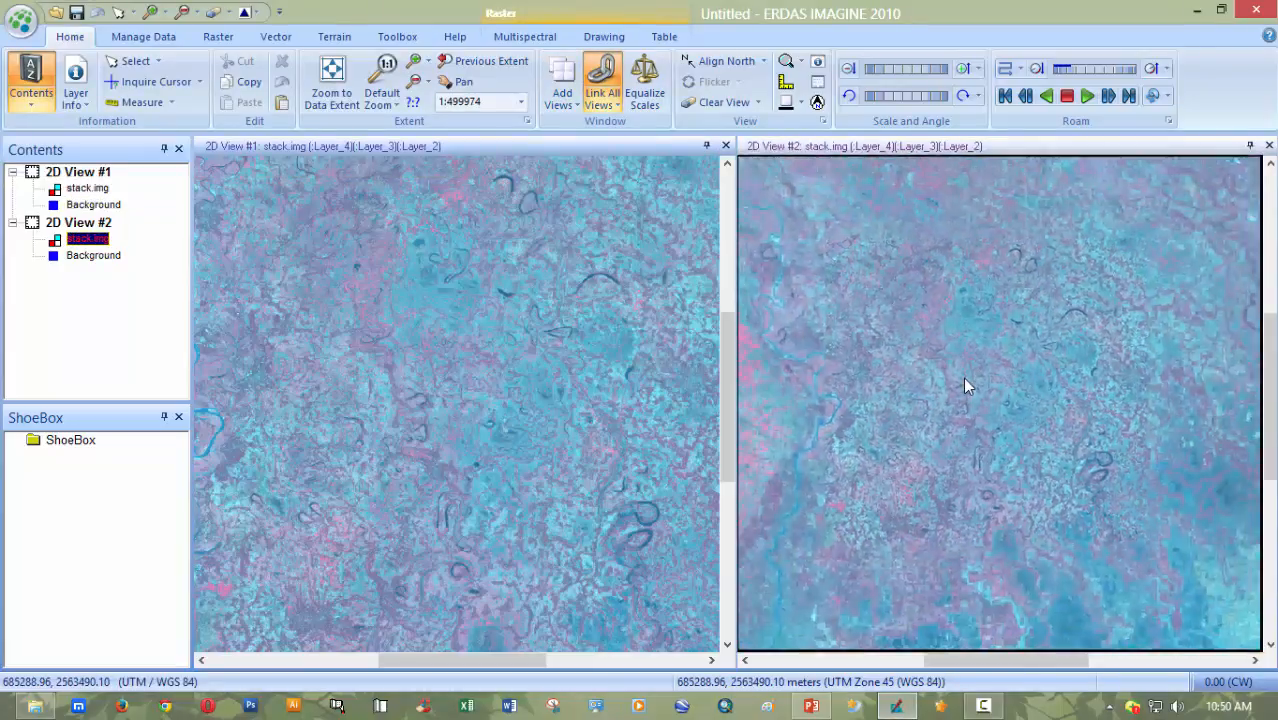
{"action": "left_click_drag", "start_coordinate": [966, 276], "coordinate": [1005, 280]}
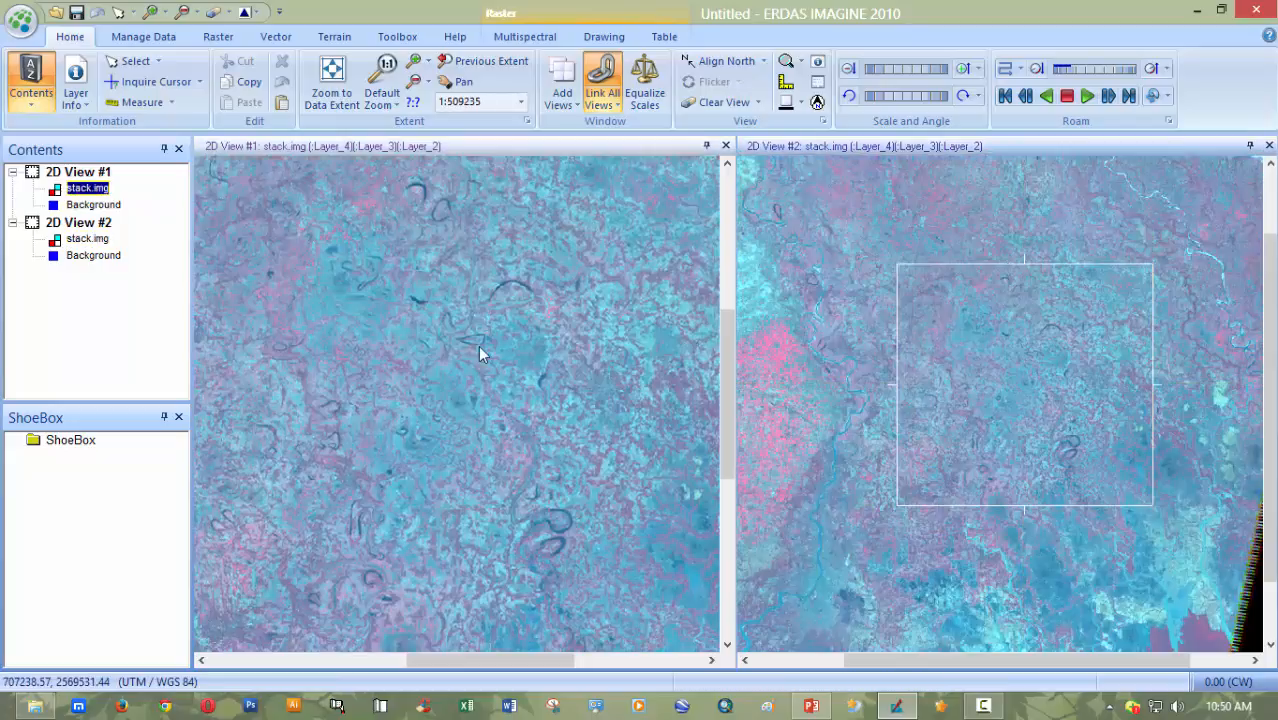
{"action": "scroll", "coordinate": [473, 350], "scroll_direction": "up", "scroll_amount": 3}
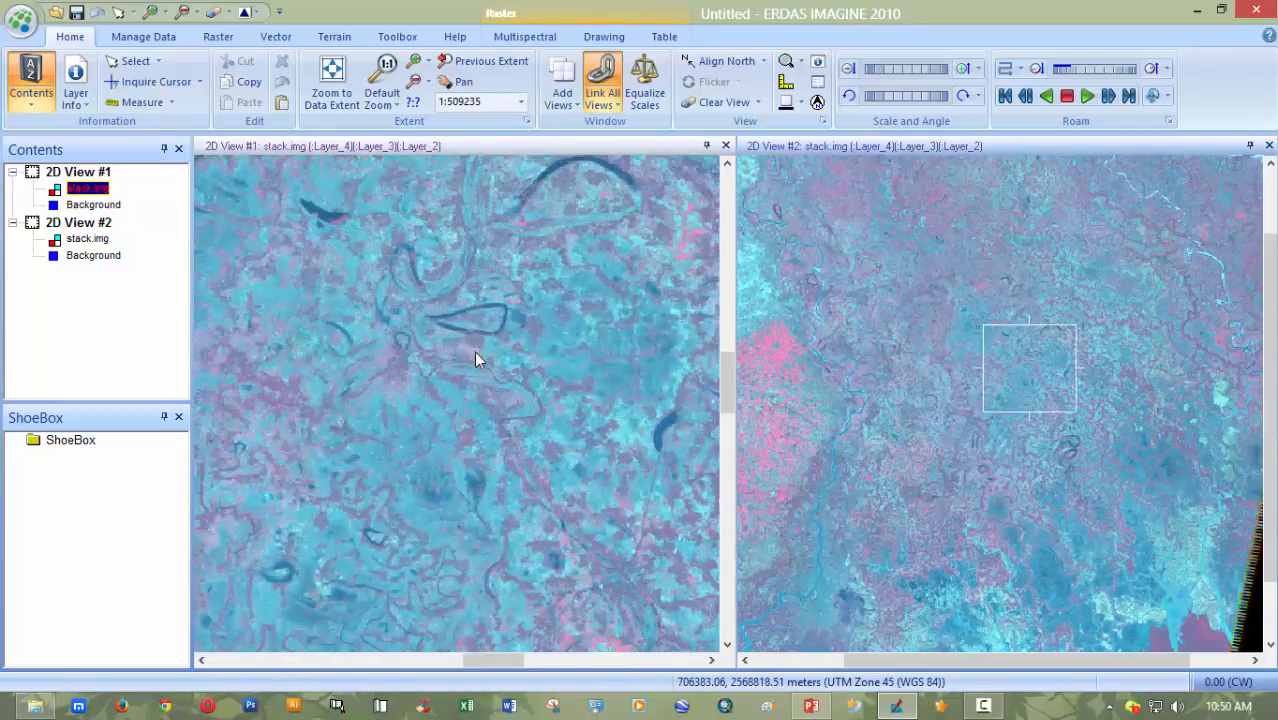
{"action": "left_click_drag", "start_coordinate": [1040, 347], "coordinate": [1009, 328]}
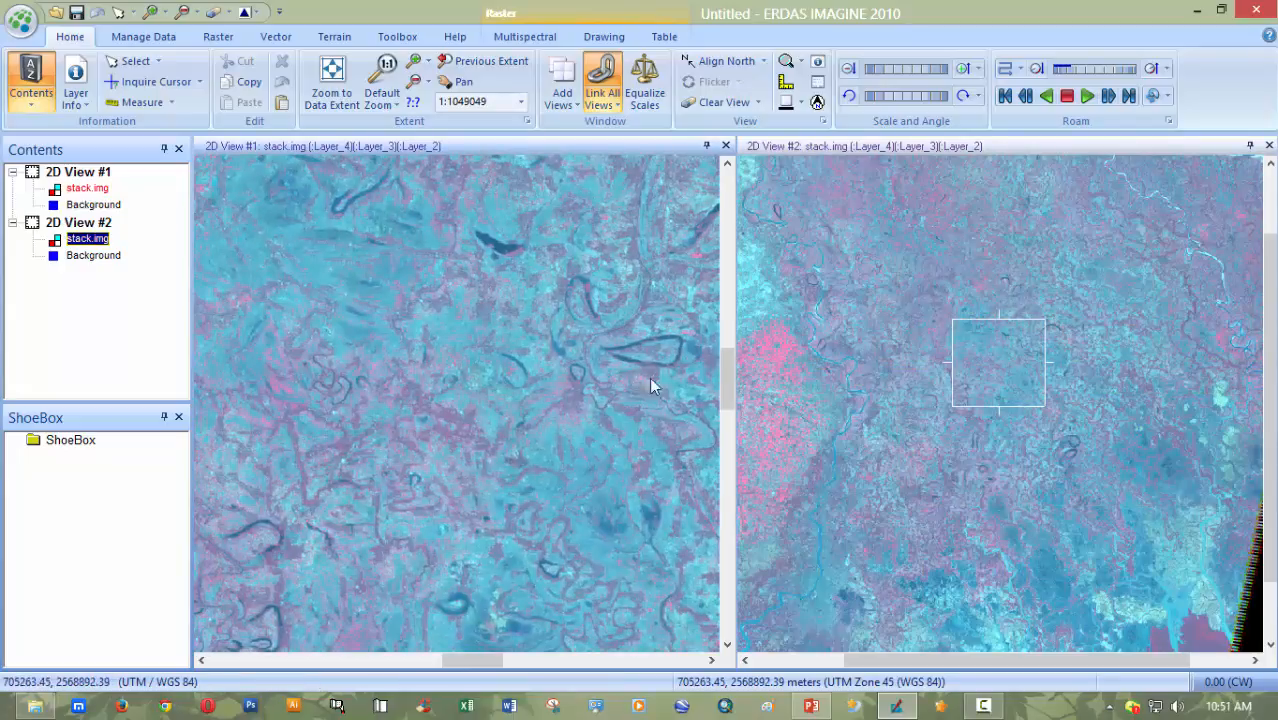
- Unlink the two 2D views and select each one to check that they respond independently
{"action": "left_click", "coordinate": [617, 99]}
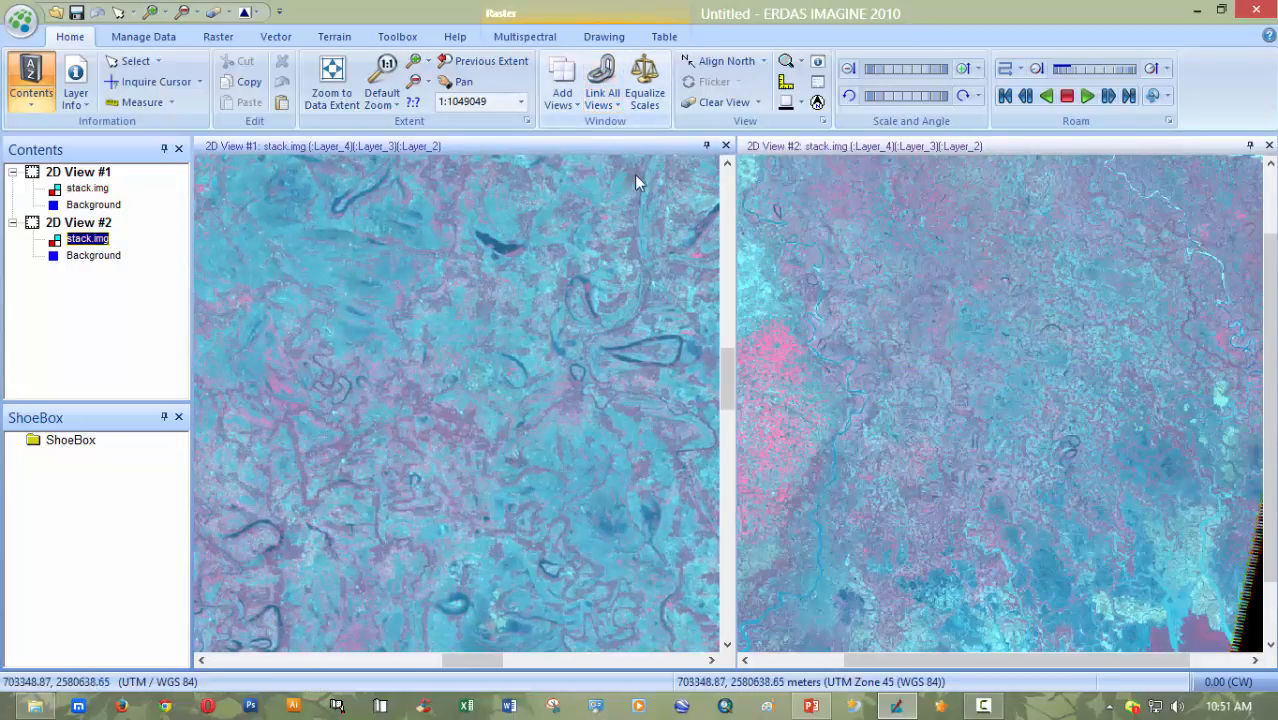
{"action": "left_click", "coordinate": [514, 303]}
{"action": "left_click", "coordinate": [965, 298]}
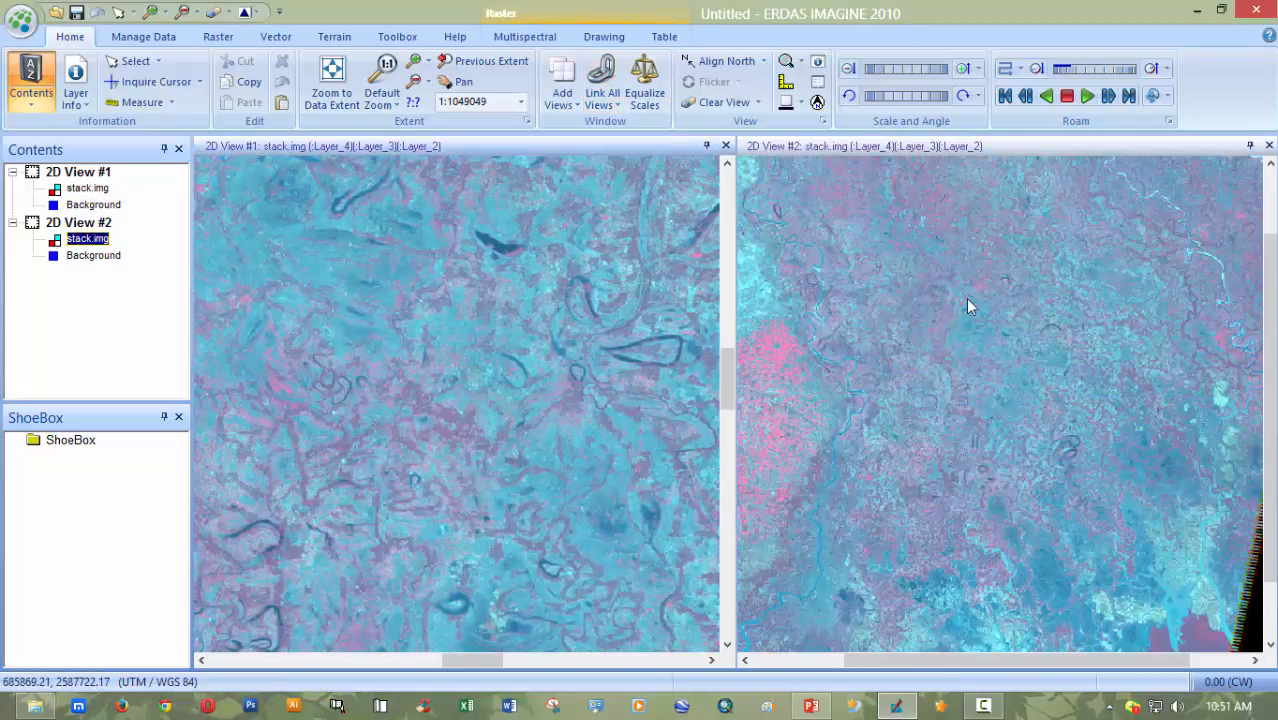
- Spatially relink View #2 with View #1, magnify View #2, and shift the link footprint boxes to roam both views
{"action": "left_click", "coordinate": [602, 104]}
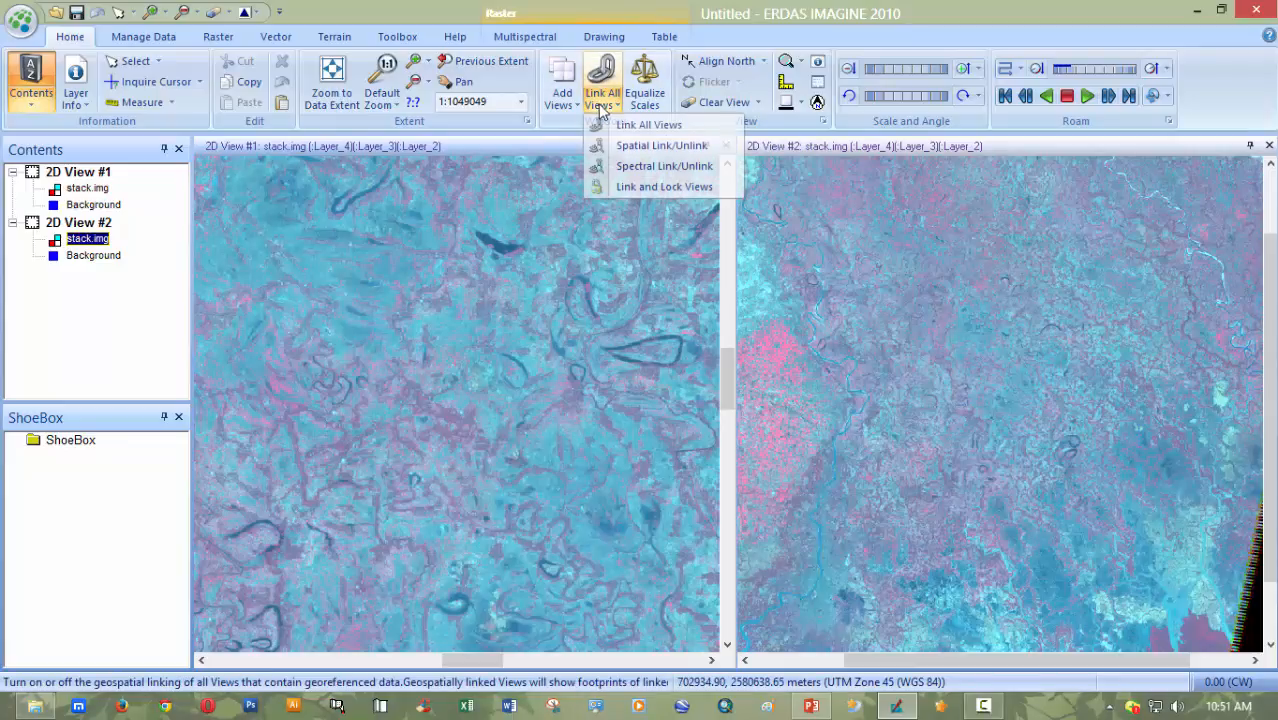
{"action": "left_click", "coordinate": [661, 146]}
{"action": "left_click", "coordinate": [470, 285]}
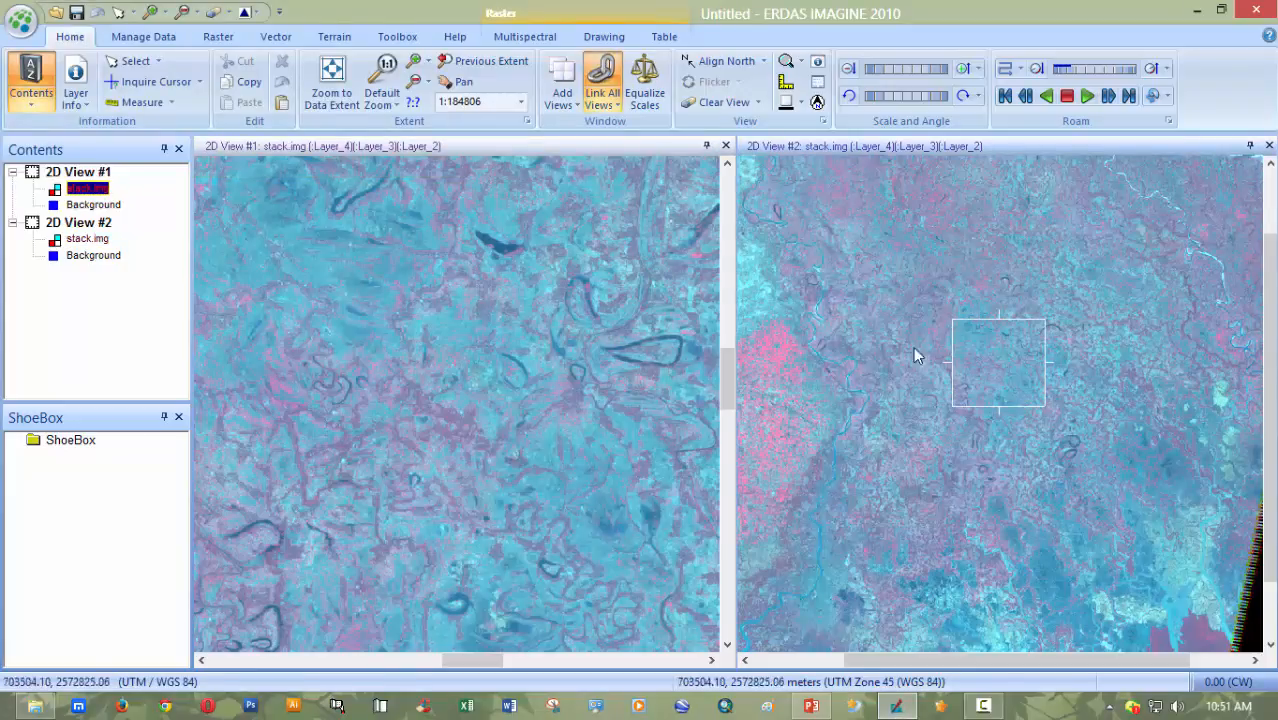
{"action": "left_click_drag", "start_coordinate": [984, 340], "coordinate": [956, 392]}
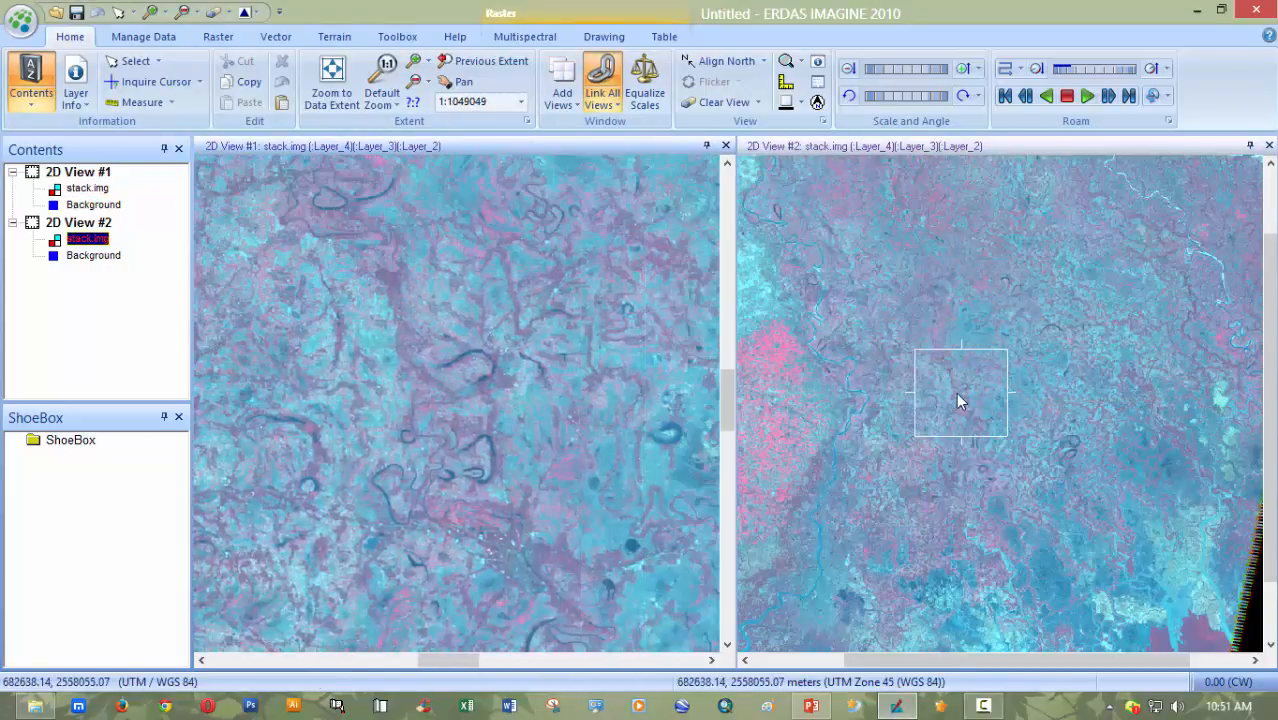
{"action": "scroll", "coordinate": [958, 395], "scroll_direction": "up", "scroll_amount": 5}
{"action": "scroll", "coordinate": [958, 395], "scroll_direction": "down", "scroll_amount": 5}
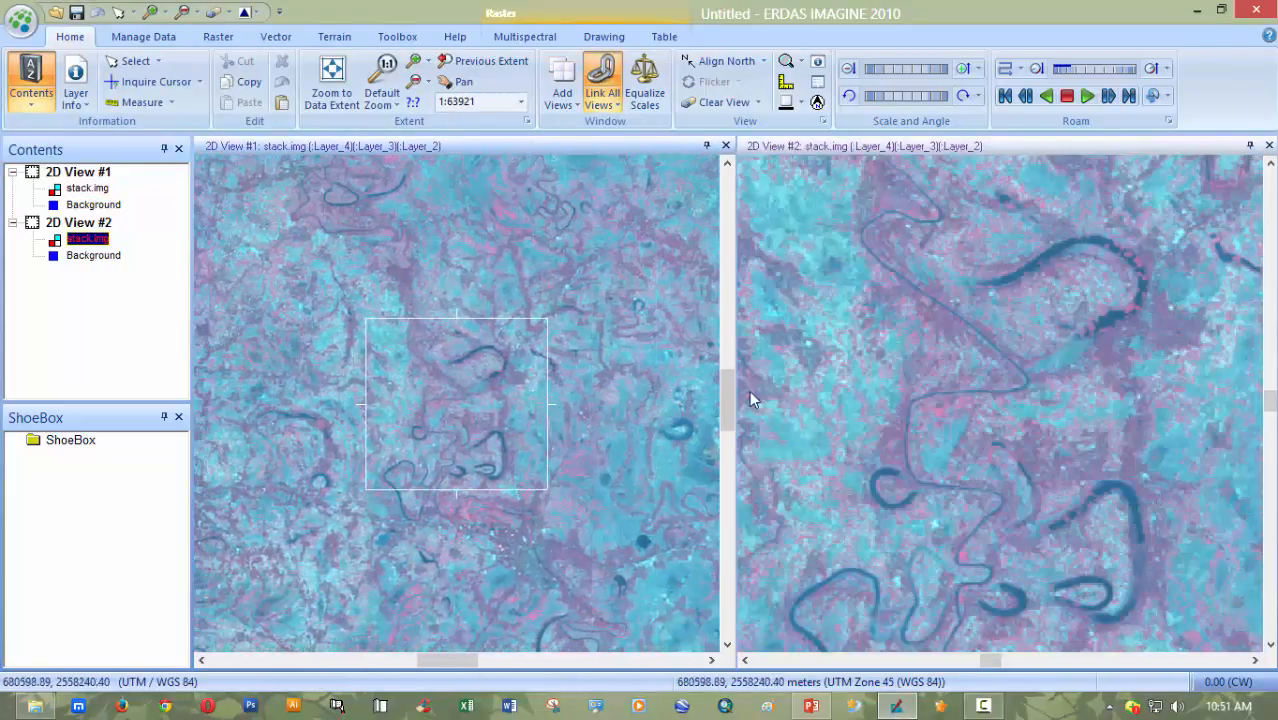
{"action": "left_click_drag", "start_coordinate": [467, 330], "coordinate": [488, 307]}
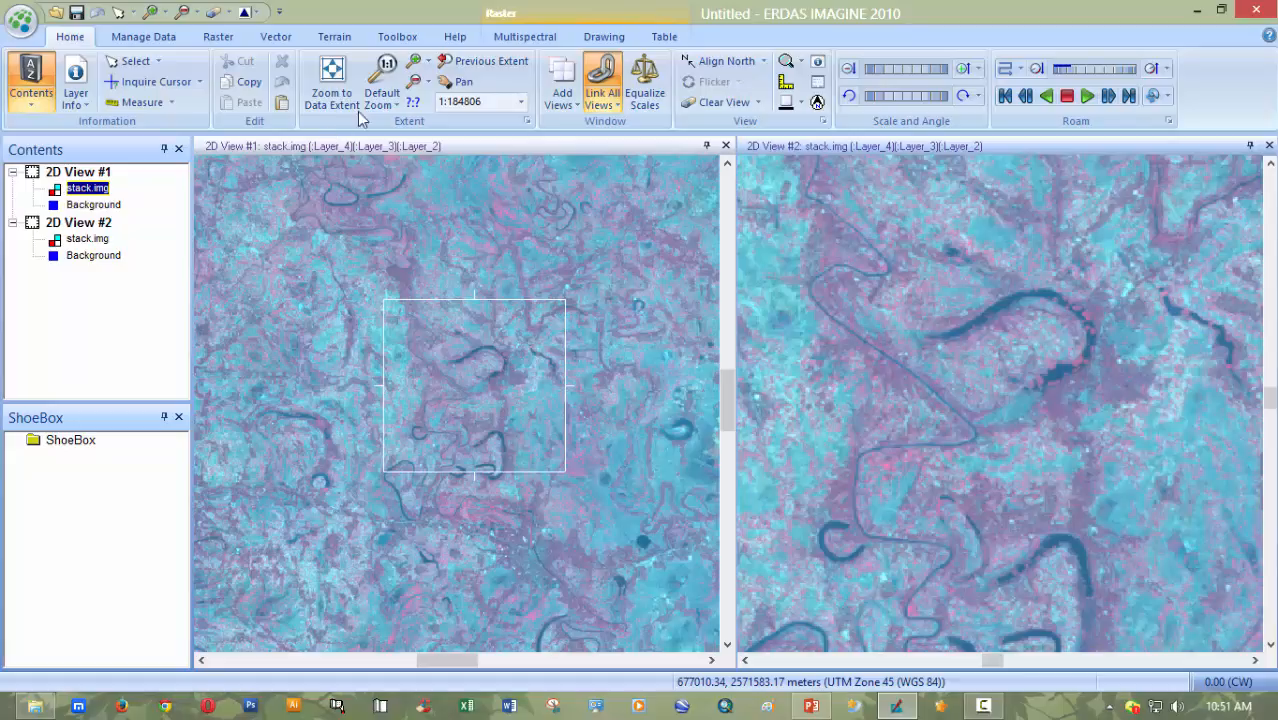
- Close 2D View #2 and review the Lab 04 item on spatial and spectral profiles in the PowerPoint slide
{"action": "left_click", "coordinate": [1269, 146]}
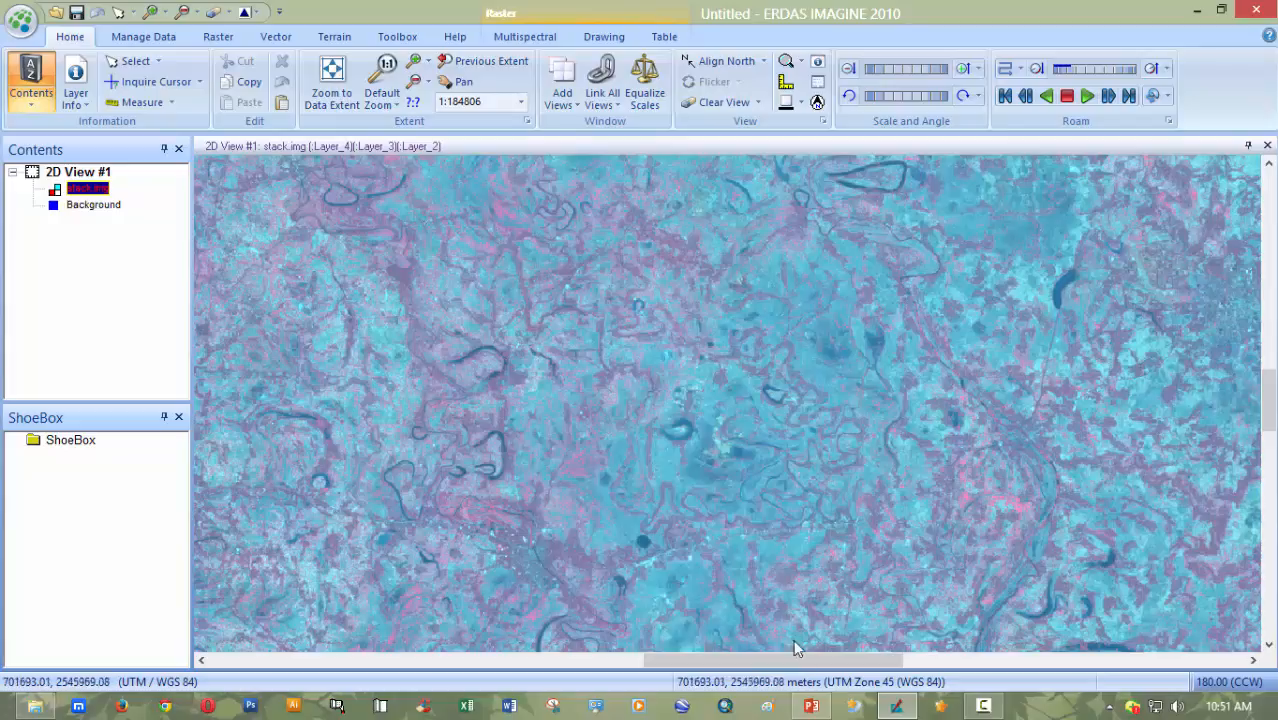
{"action": "left_click", "coordinate": [811, 706]}
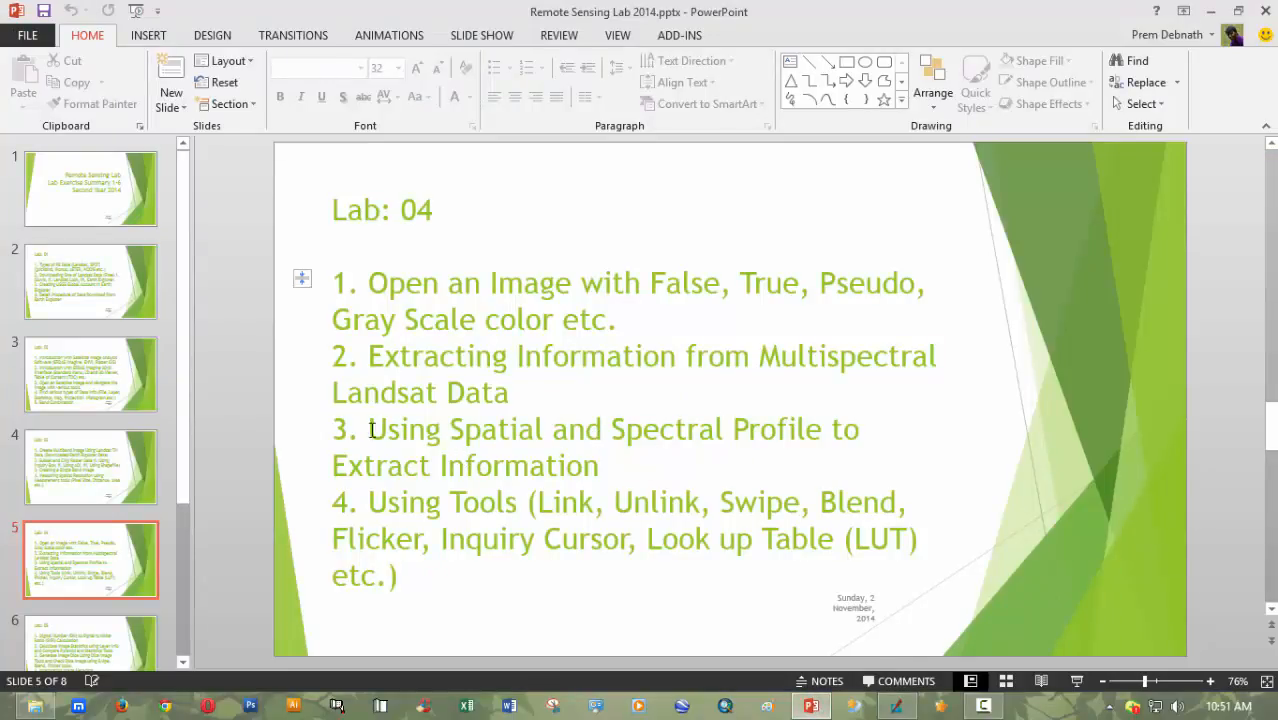
{"action": "mouse_move", "coordinate": [371, 430]}
{"action": "left_mouse_down"}
{"action": "mouse_move", "coordinate": [445, 462]}
{"action": "mouse_move", "coordinate": [538, 466]}
{"action": "left_mouse_up"}
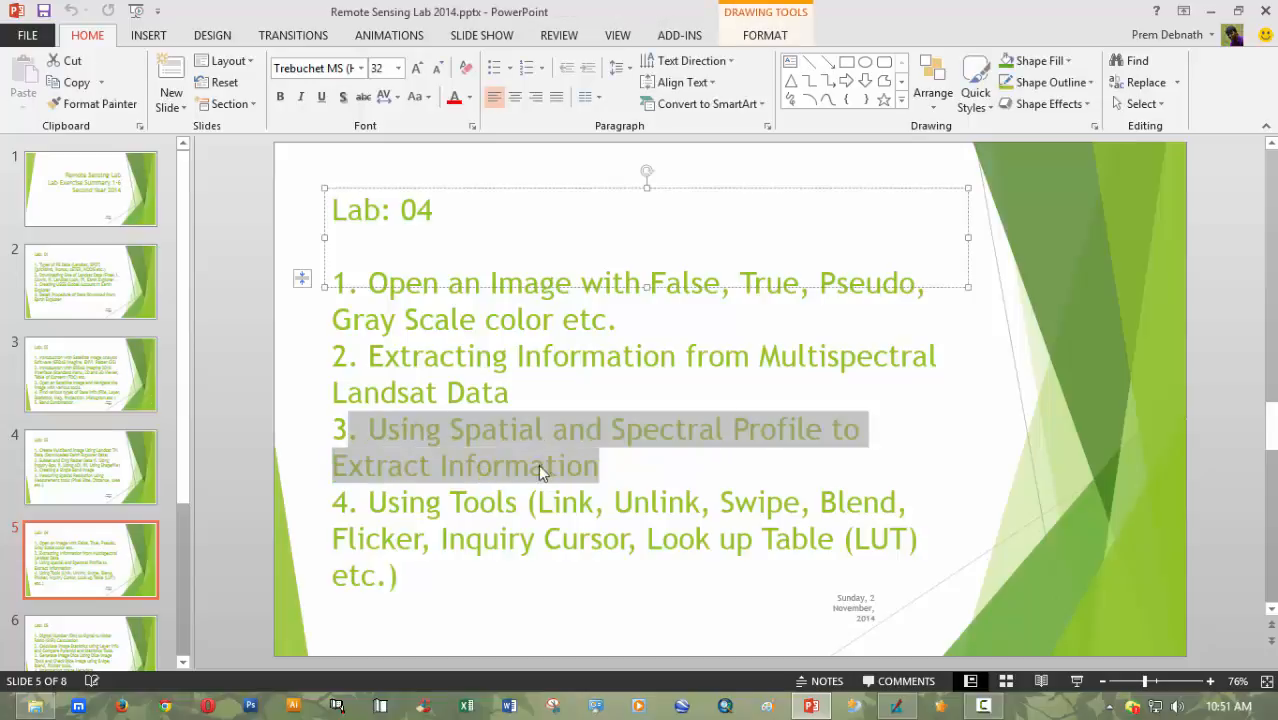
{"action": "left_click", "coordinate": [811, 706]}
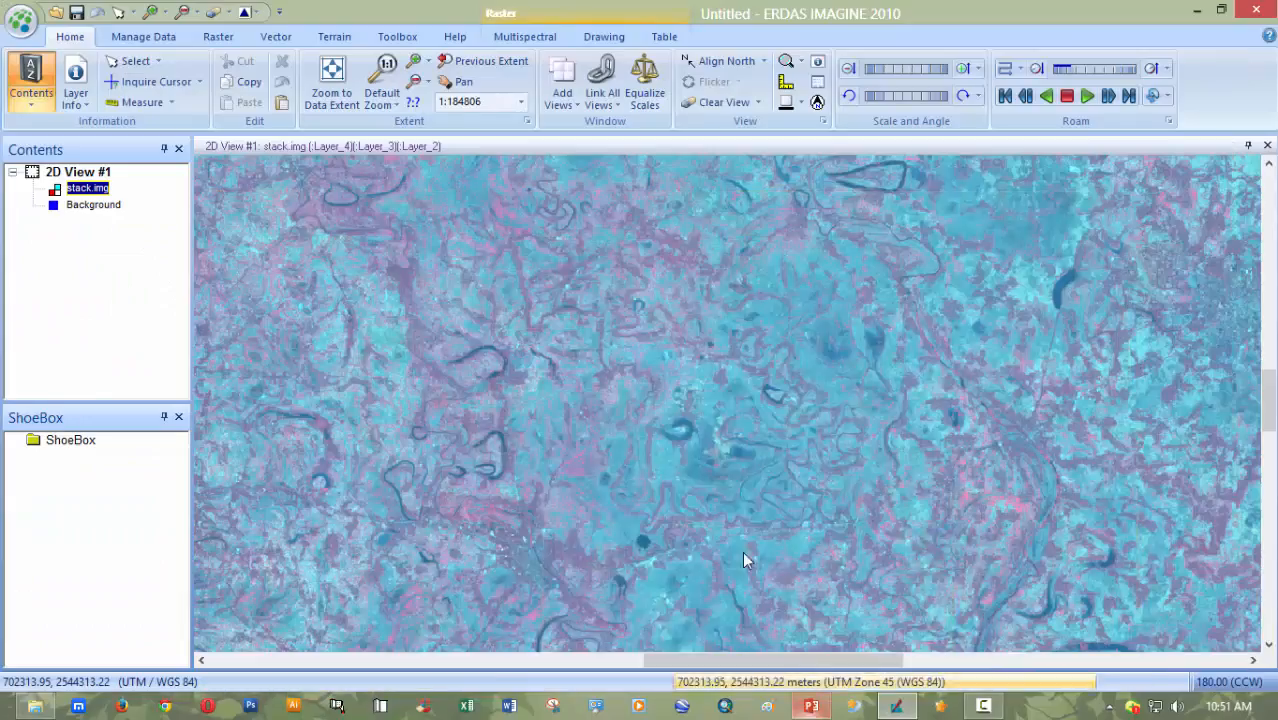
- Open the Spatial Profile tool for stack.img, accept the vector selection message, and place its window clear of the image
{"action": "left_click", "coordinate": [524, 37]}
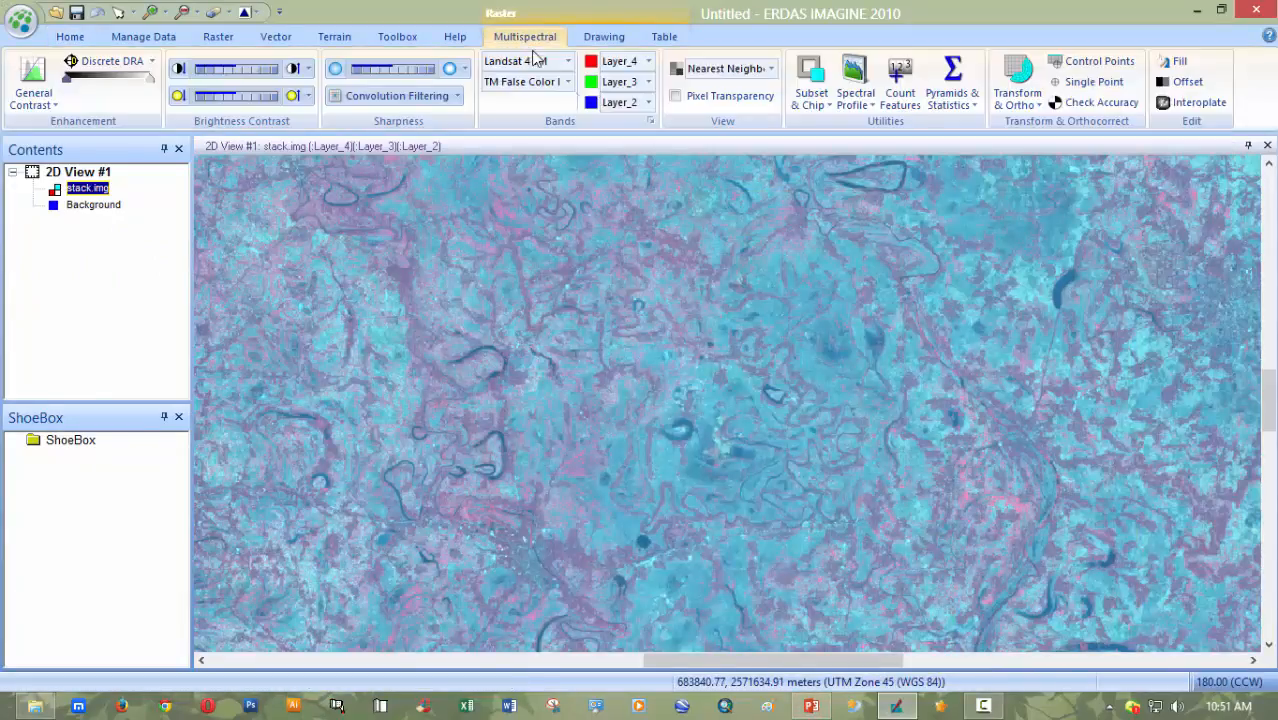
{"action": "left_click", "coordinate": [862, 100]}
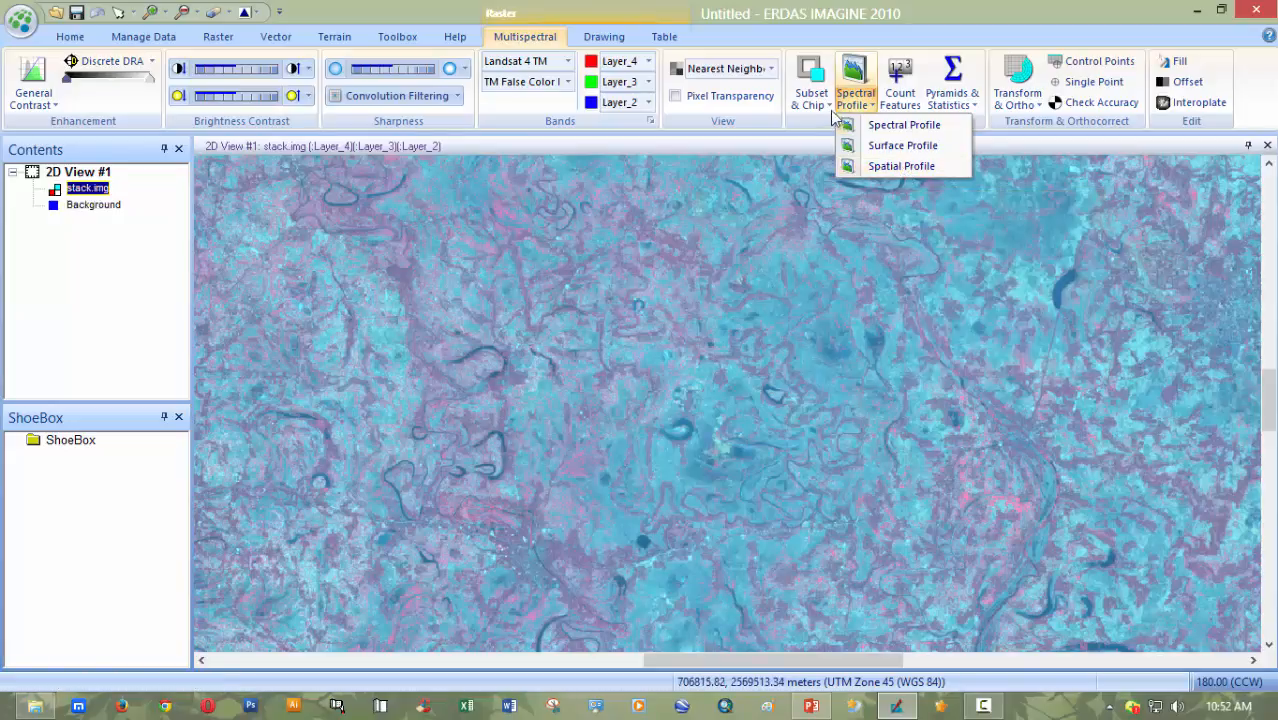
{"action": "left_click", "coordinate": [900, 166]}
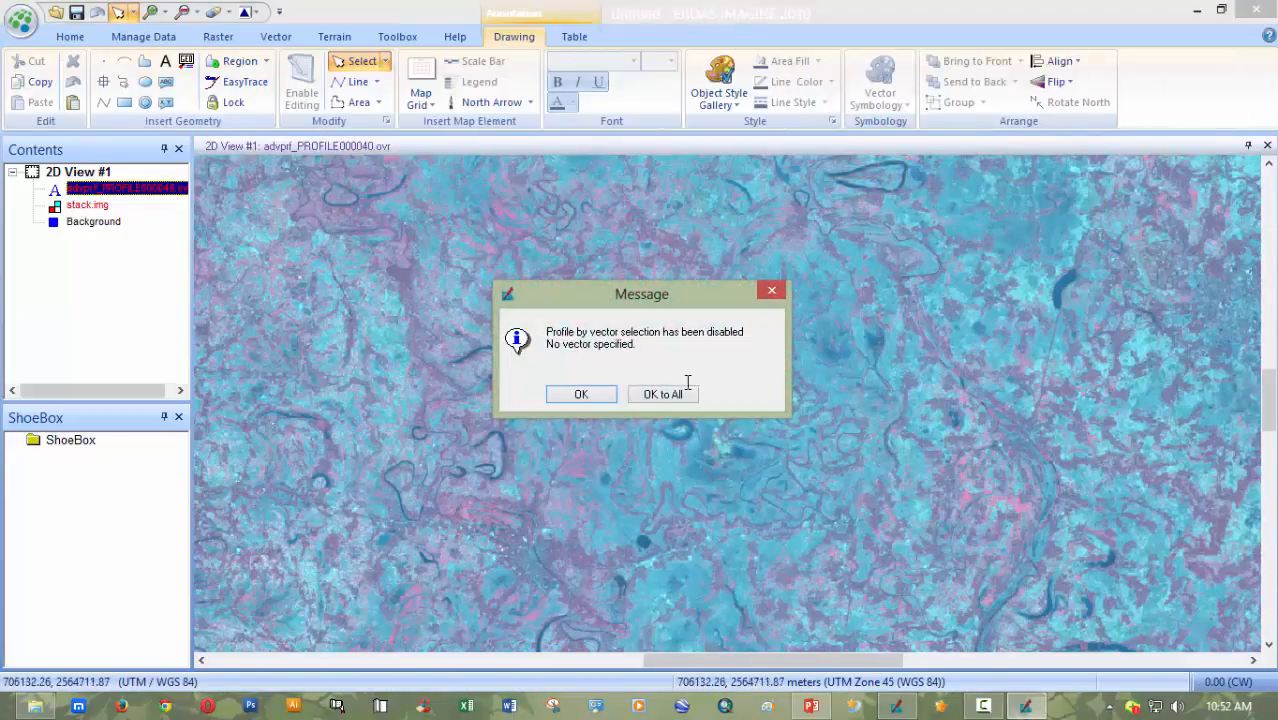
{"action": "left_click", "coordinate": [602, 394]}
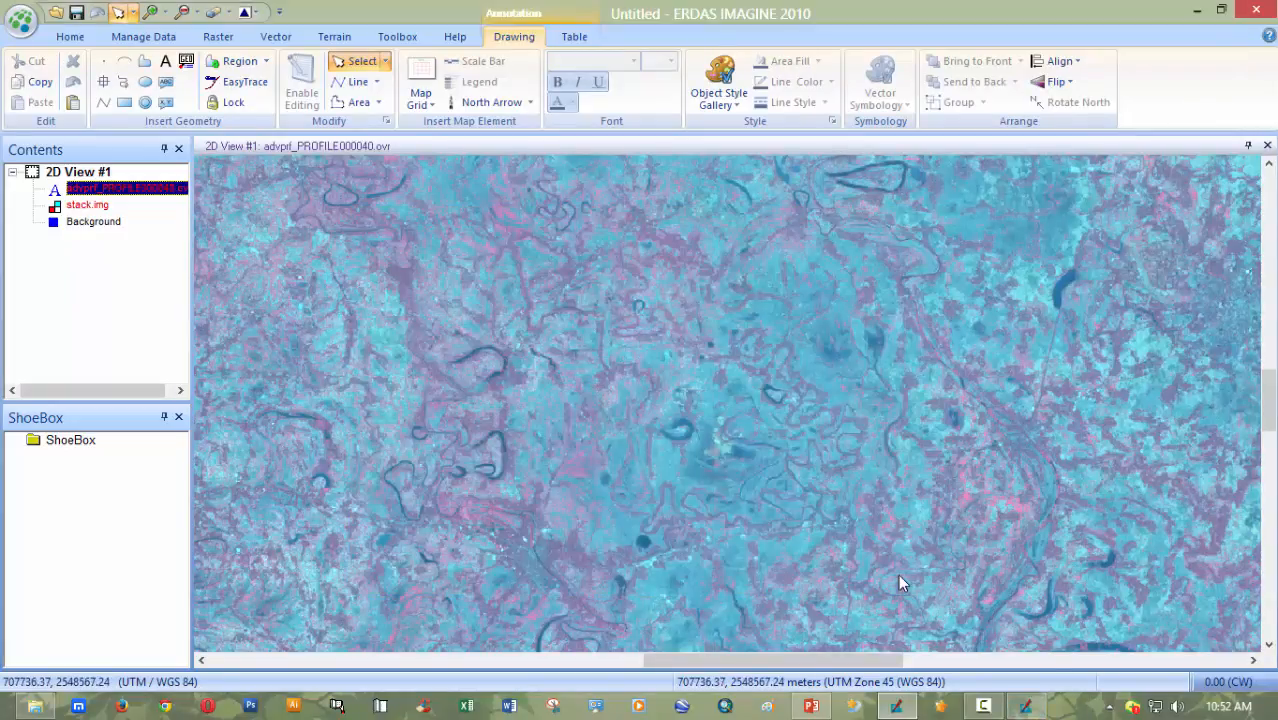
{"action": "left_click", "coordinate": [1030, 708]}
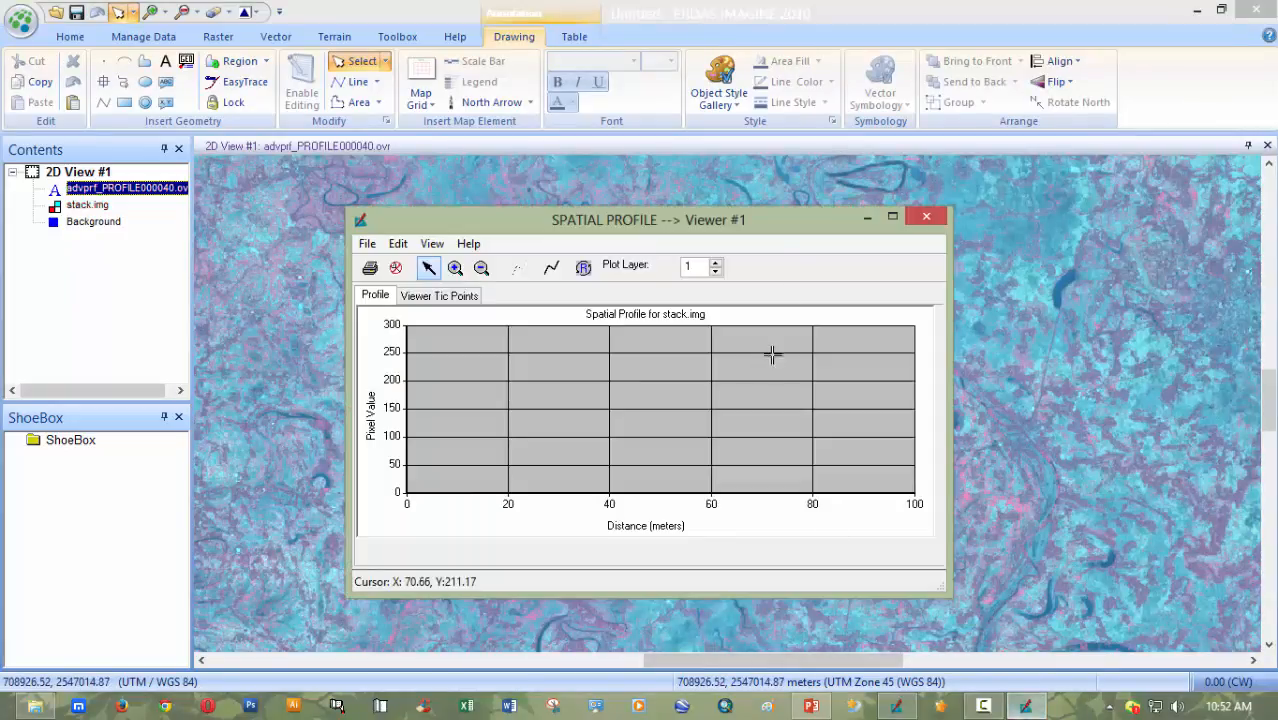
{"action": "left_click_drag", "start_coordinate": [734, 209], "coordinate": [415, 95]}
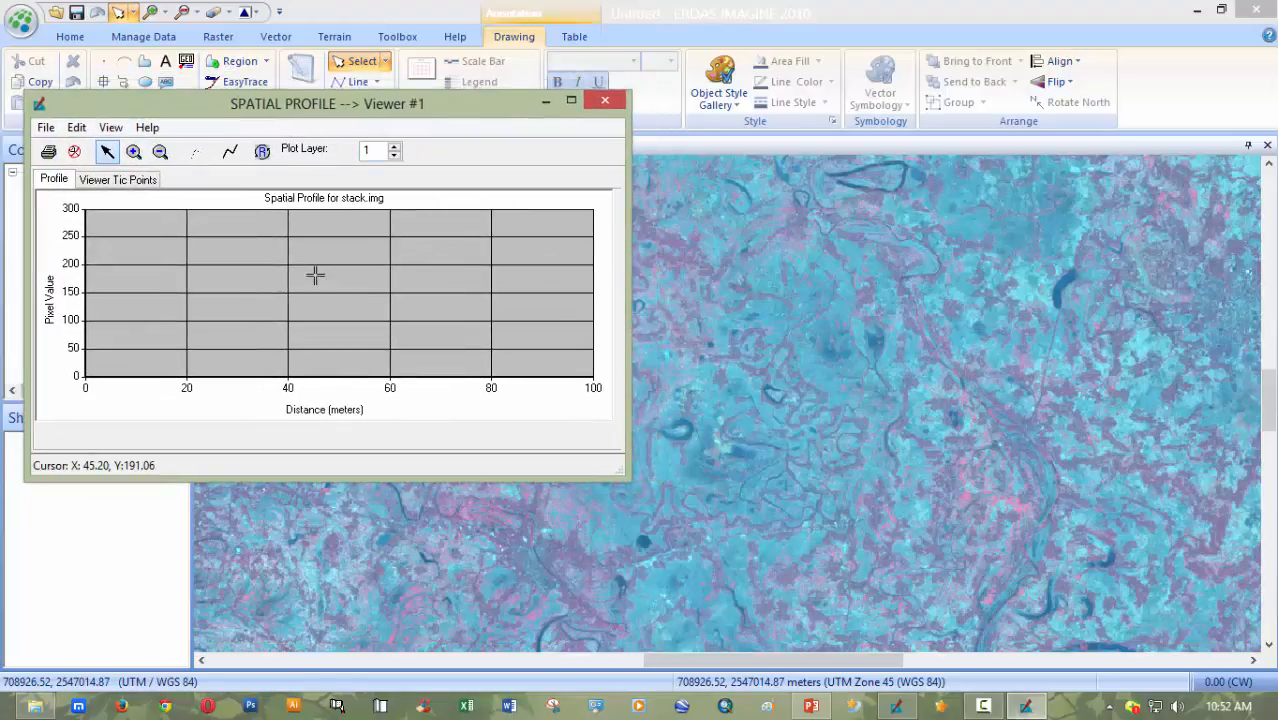
- Plot layer 1 pixel values along a diagonal profile line about 21,600 m long across stack.img, and close the Spatial Profile window
{"action": "left_click", "coordinate": [230, 151]}
{"action": "left_click", "coordinate": [744, 556]}
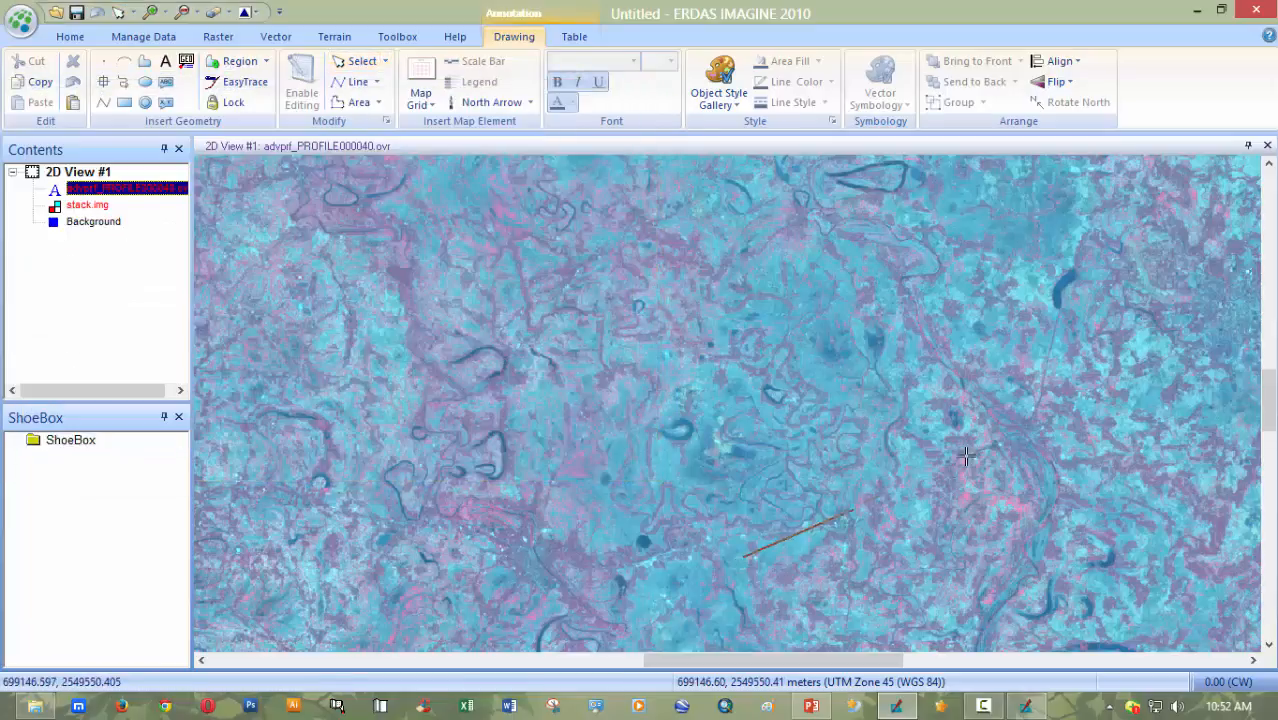
{"action": "double_click", "coordinate": [1067, 338]}
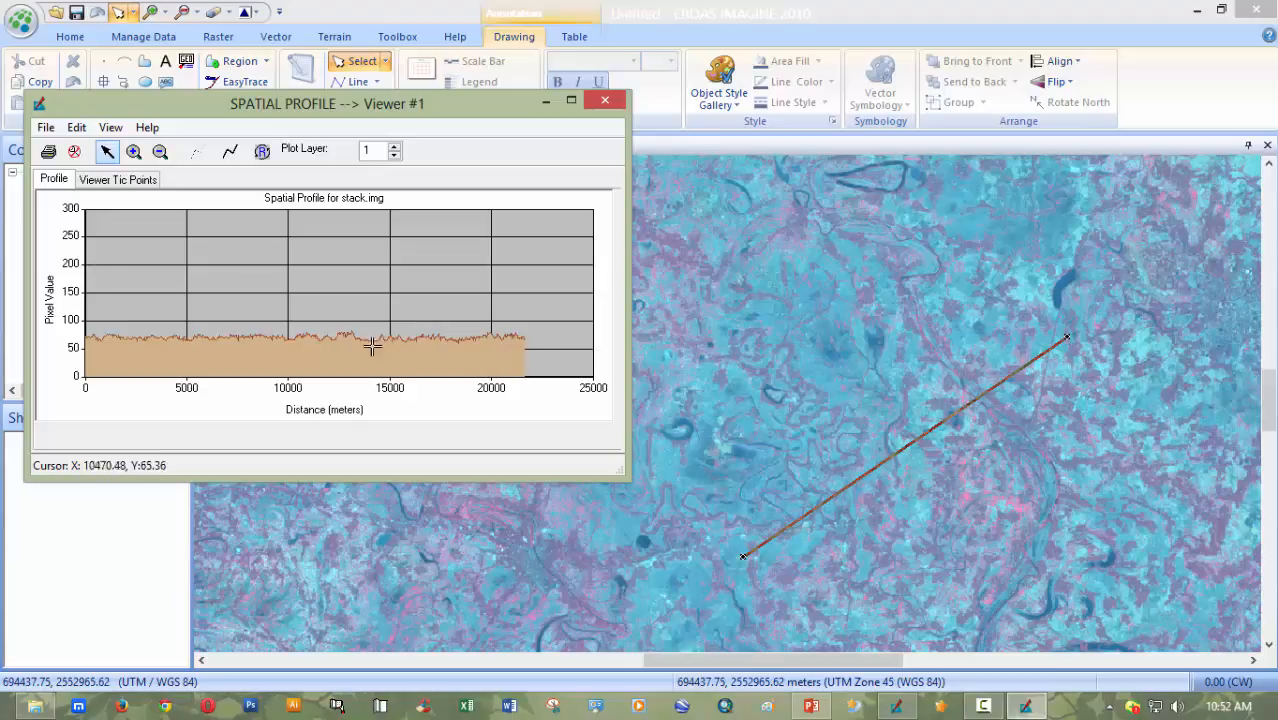
{"action": "left_click", "coordinate": [605, 100]}
- Open the Surface Profile tool for stack.img and mark a rectangular profile area over the looping lakes left of the image centre
{"action": "left_click", "coordinate": [540, 36]}
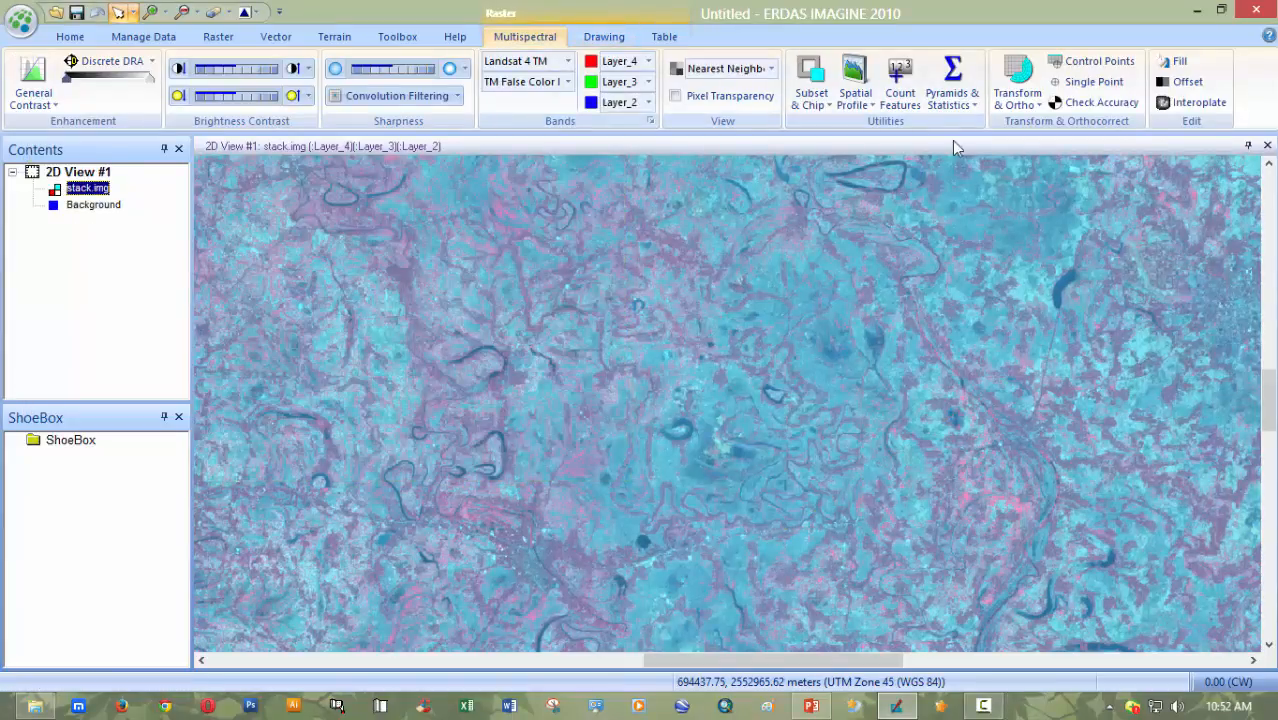
{"action": "left_click", "coordinate": [855, 98]}
{"action": "left_click", "coordinate": [882, 148]}
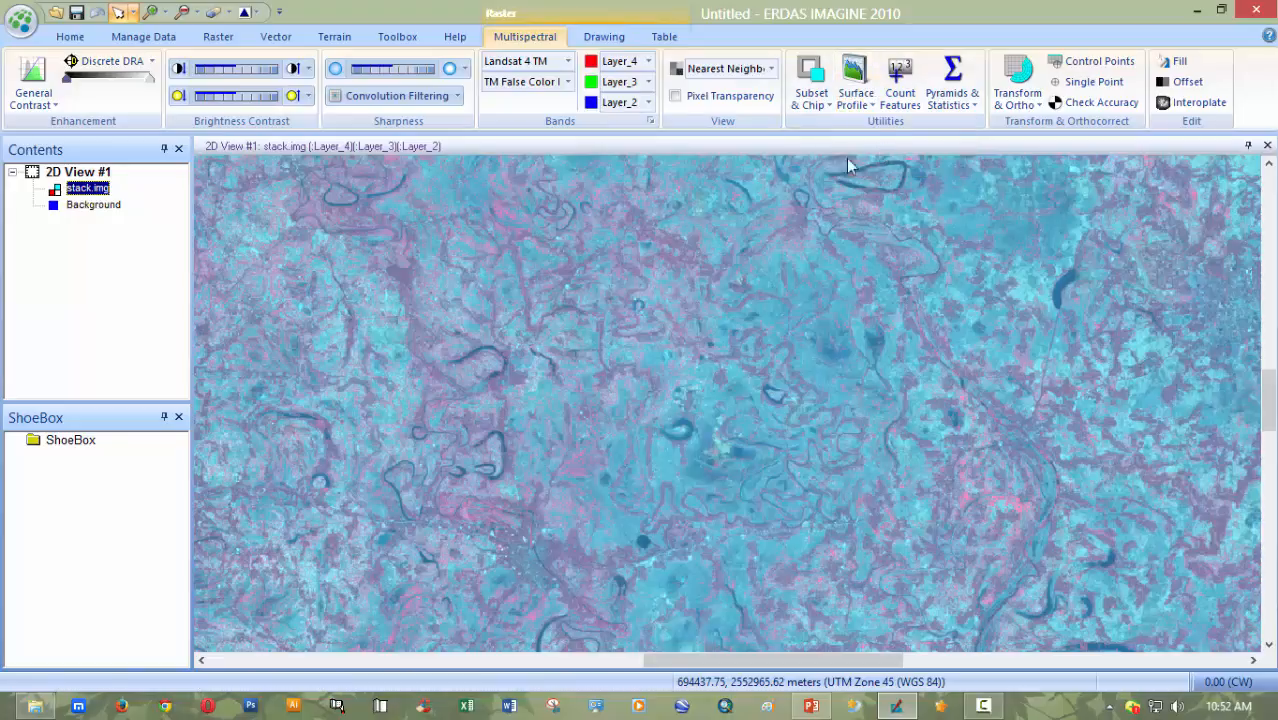
{"action": "left_click_drag", "start_coordinate": [395, 22], "coordinate": [1118, 47]}
{"action": "left_click", "coordinate": [1031, 95]}
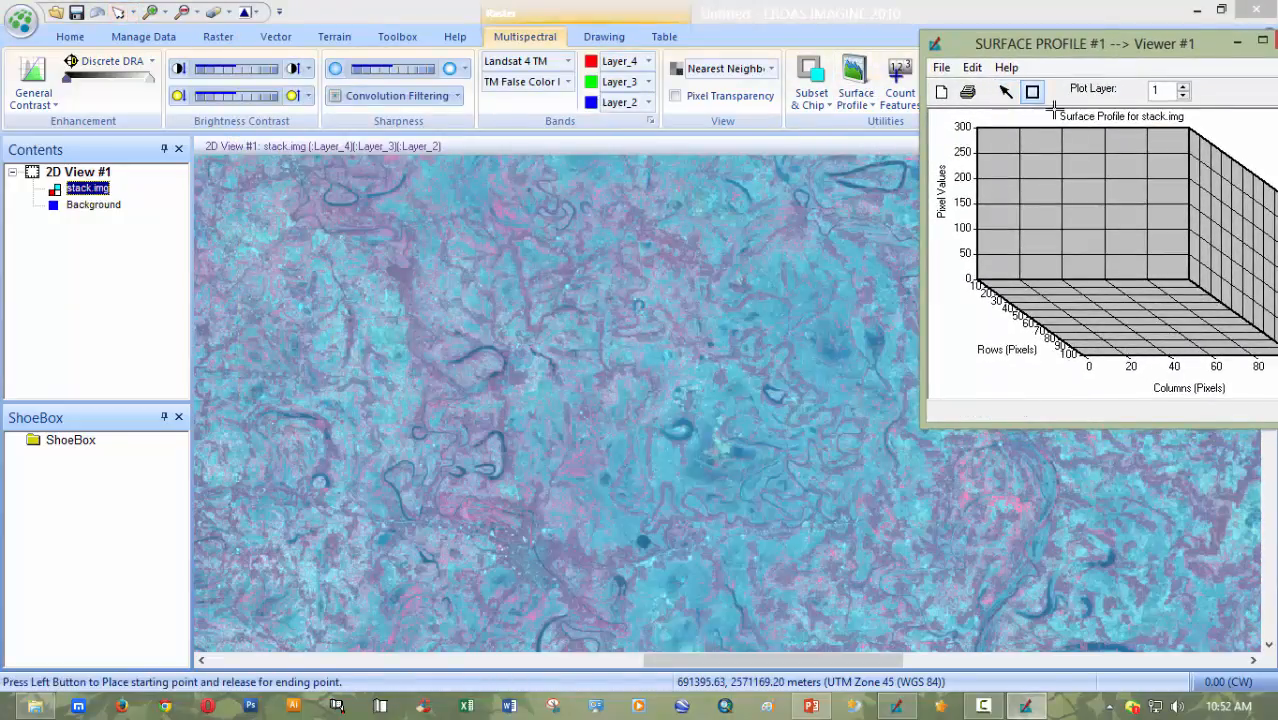
{"action": "left_click_drag", "start_coordinate": [416, 272], "coordinate": [686, 476]}
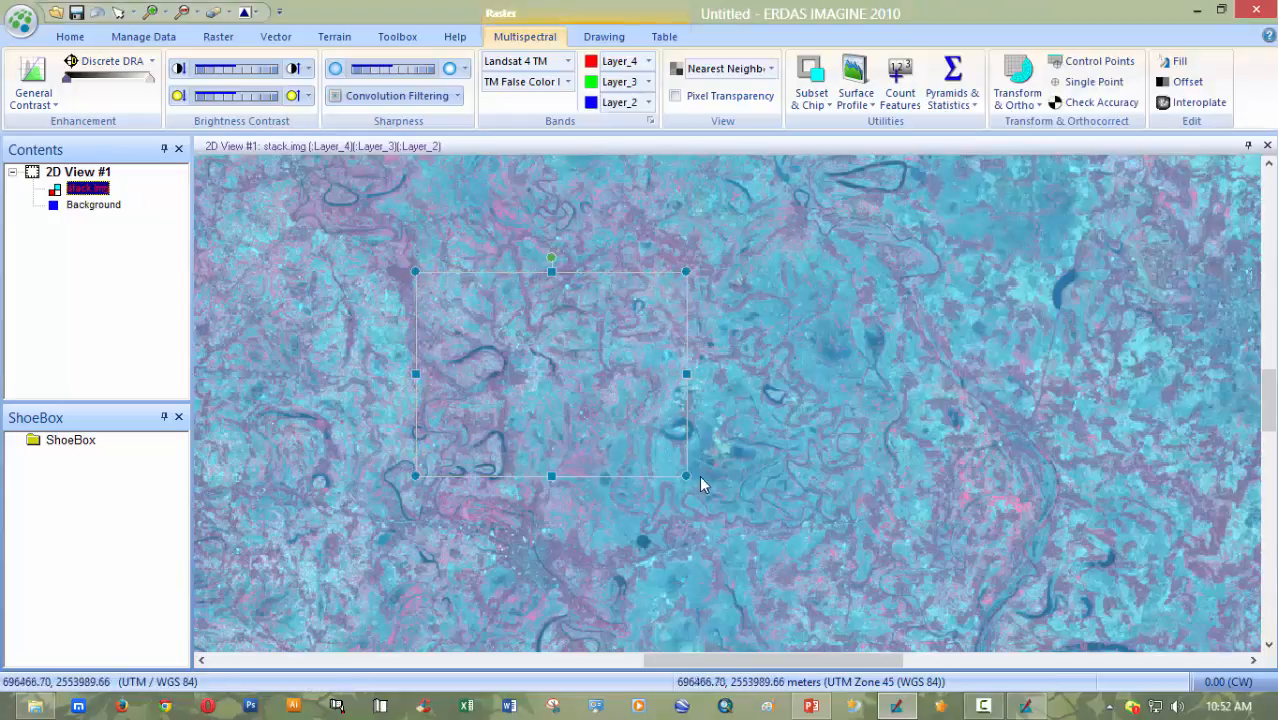
- View the surface profile with the plot layer raised from 1 up to 4, and close the Surface Profile window
{"action": "left_click", "coordinate": [1025, 706]}
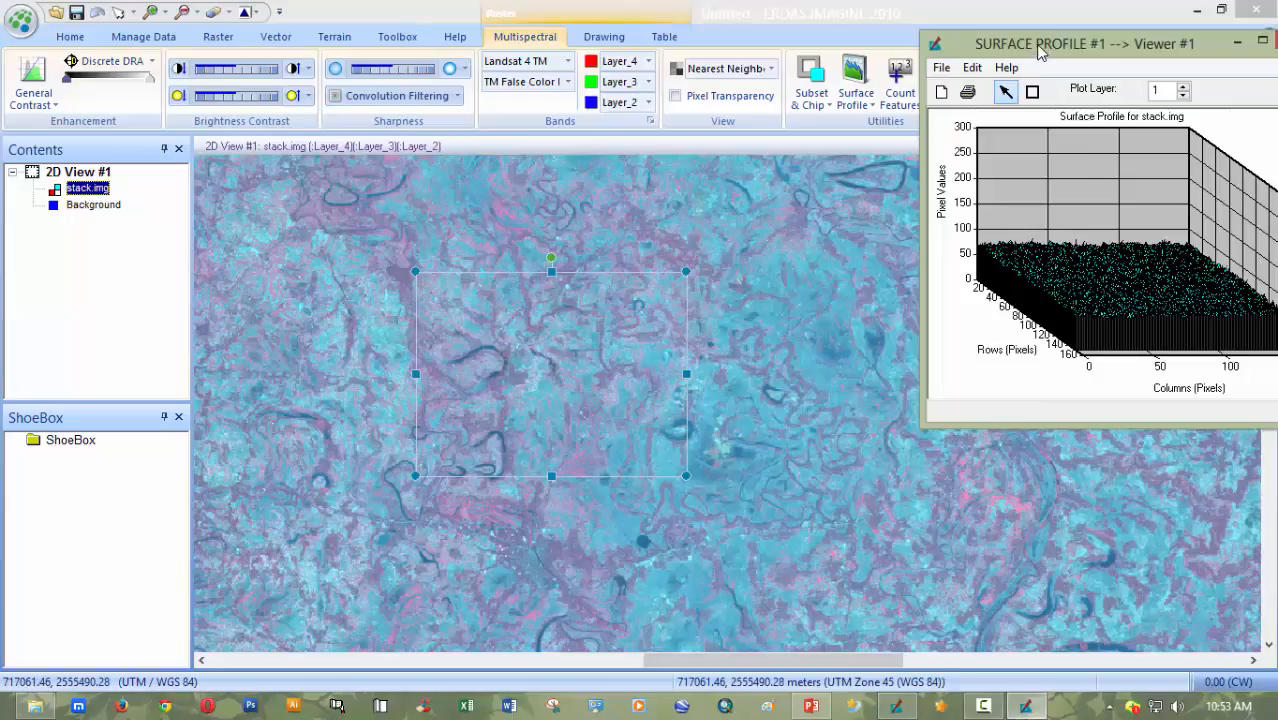
{"action": "left_click_drag", "start_coordinate": [1040, 52], "coordinate": [975, 82]}
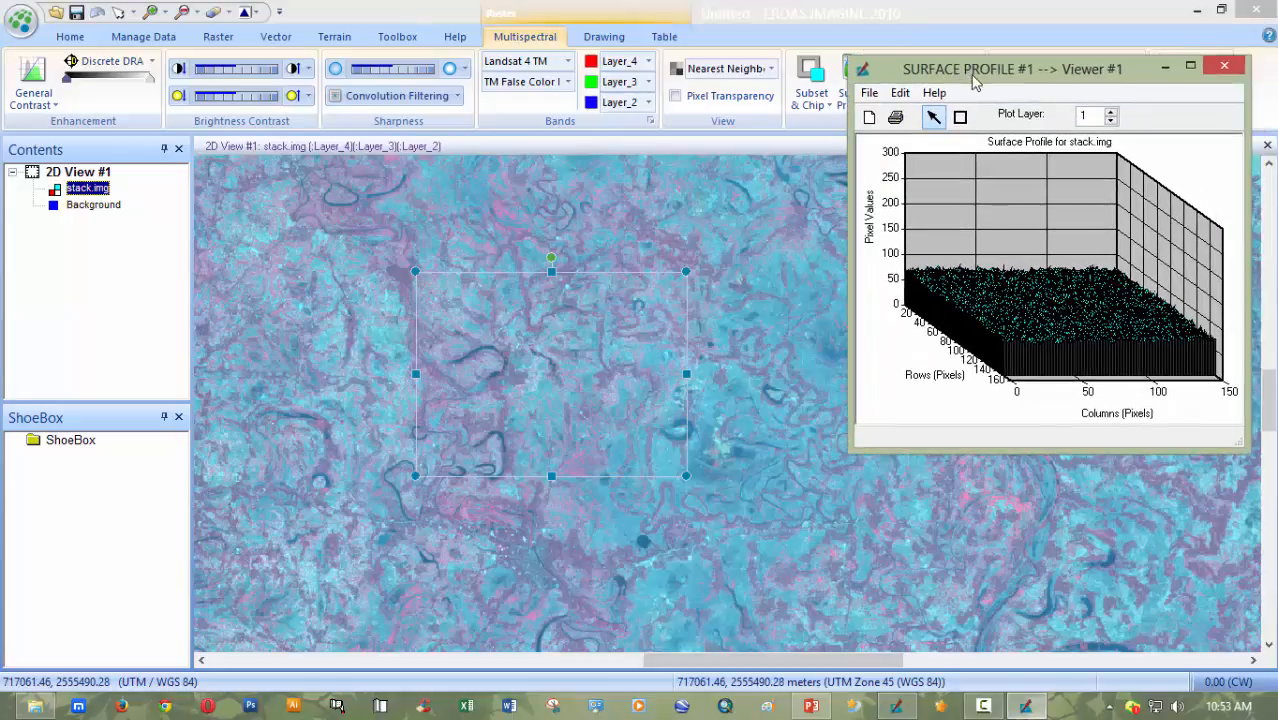
{"action": "left_click", "coordinate": [1112, 111]}
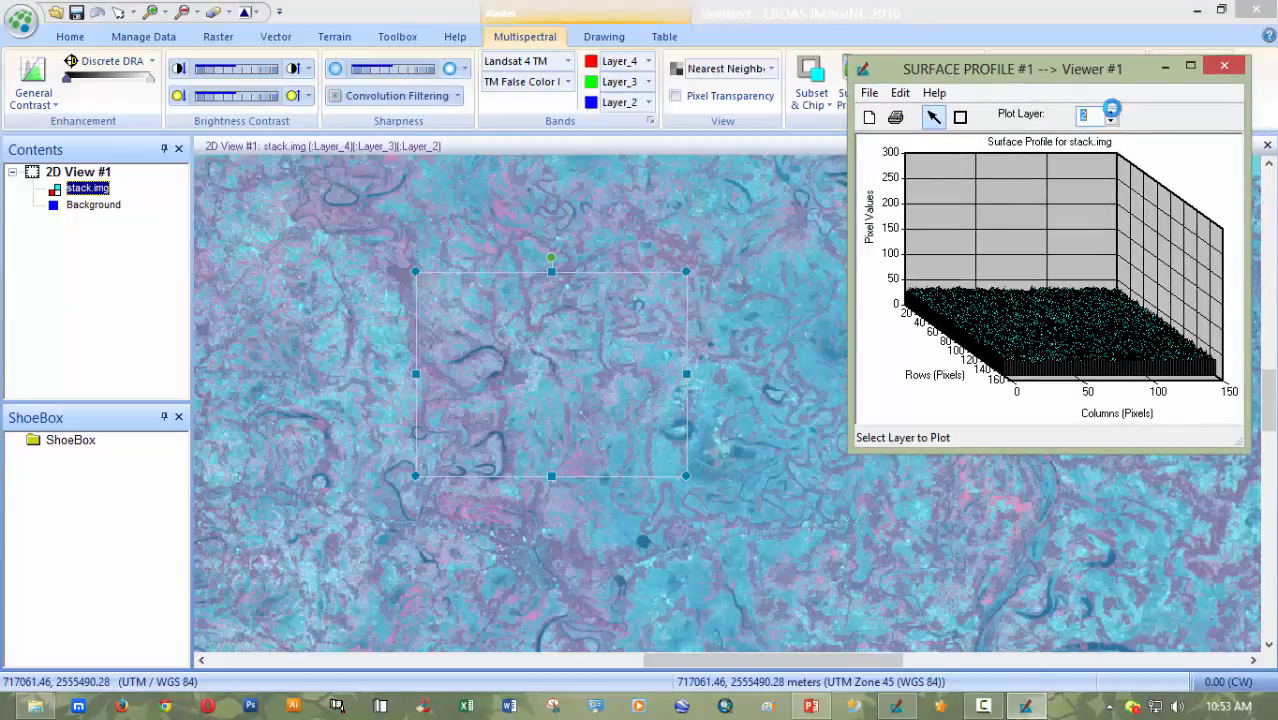
{"action": "left_click", "coordinate": [1112, 110]}
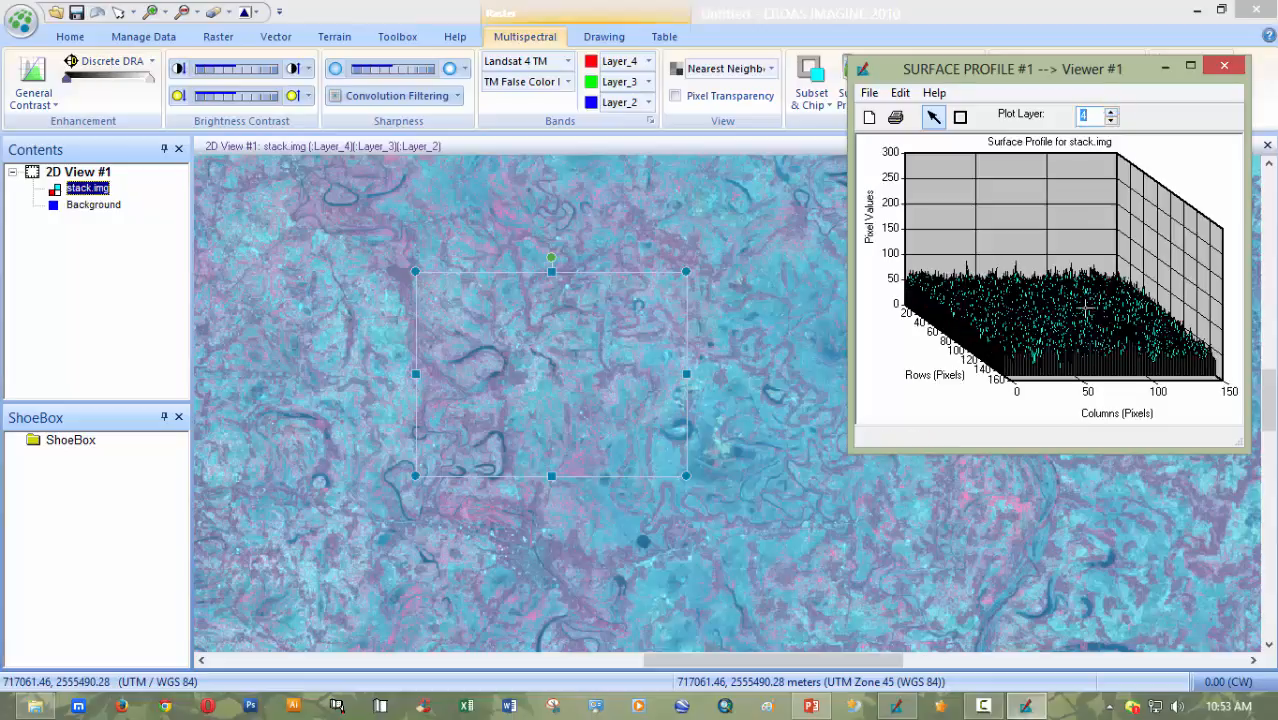
{"action": "left_click", "coordinate": [1223, 67]}
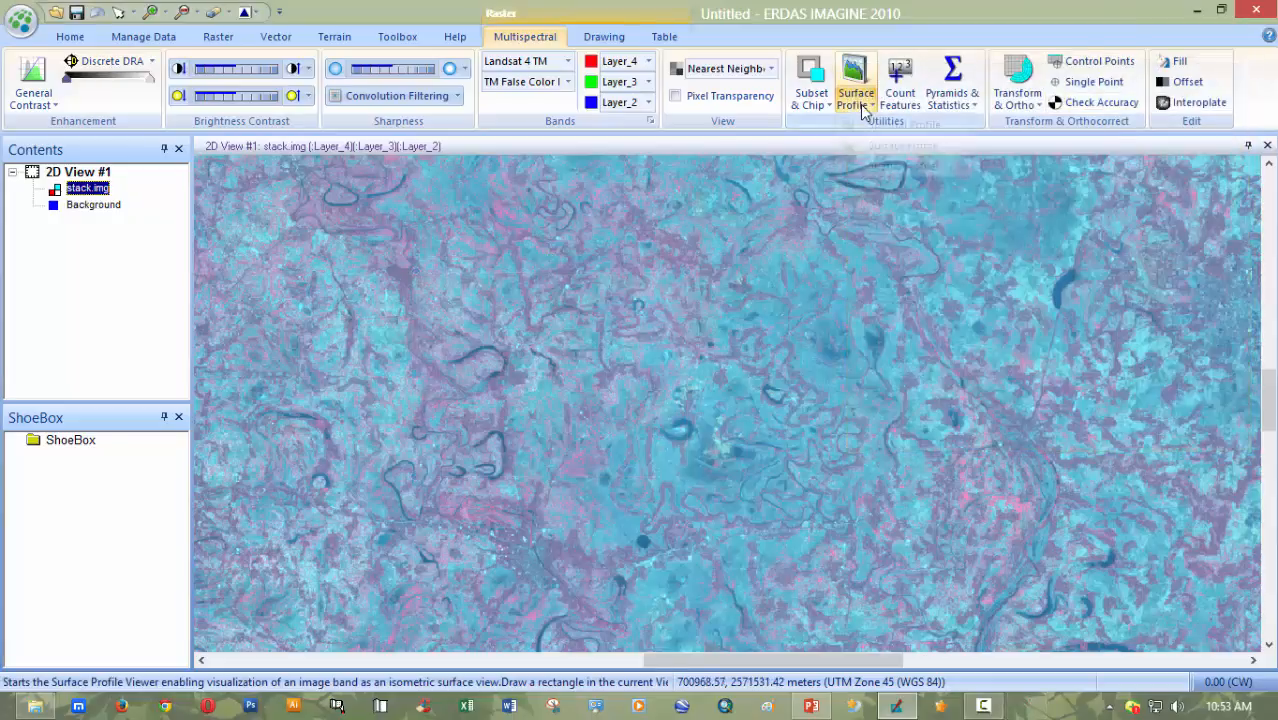
{"action": "left_click", "coordinate": [855, 100]}
{"action": "left_click", "coordinate": [906, 168]}
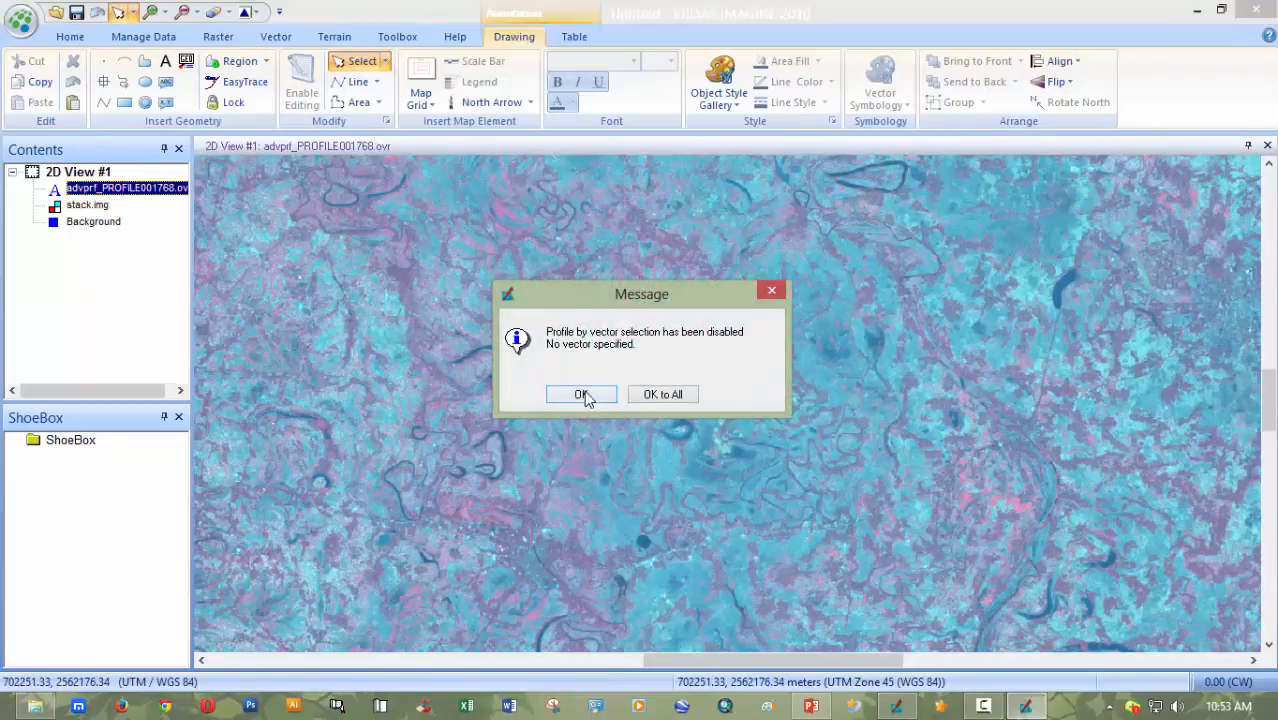
{"action": "left_click", "coordinate": [588, 394]}
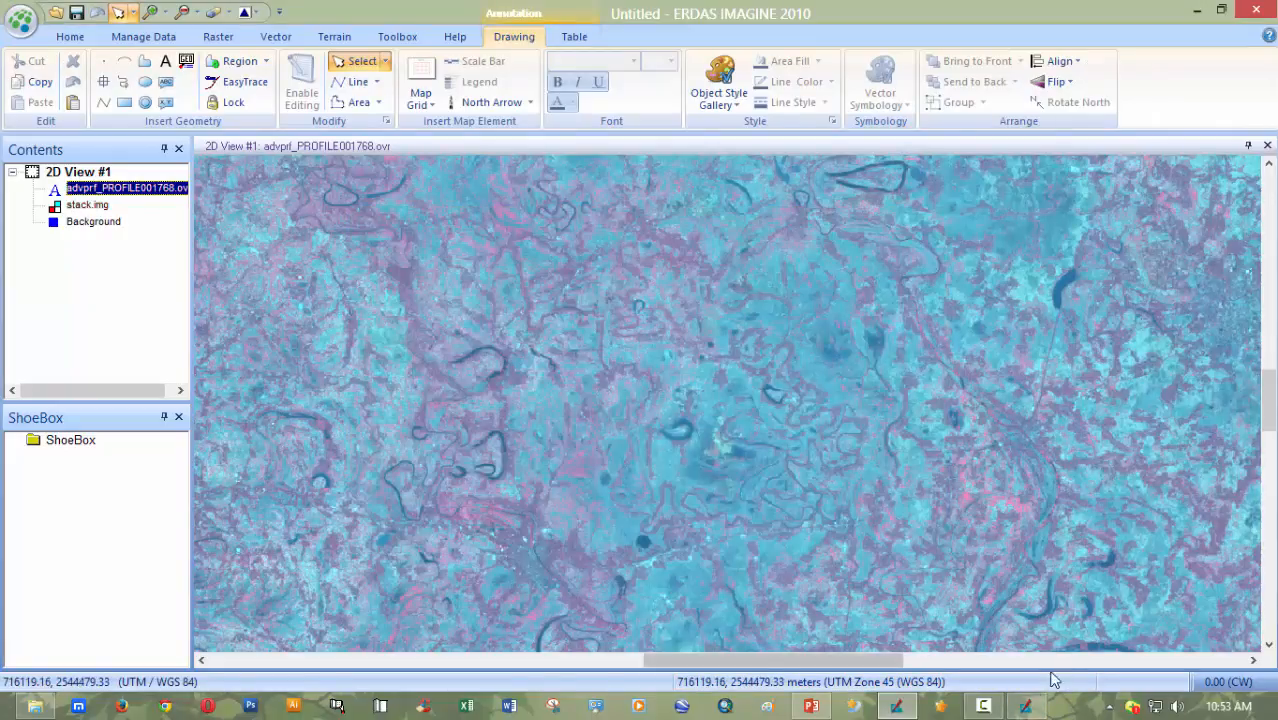
{"action": "left_click", "coordinate": [1024, 708]}
{"action": "left_click", "coordinate": [910, 218]}
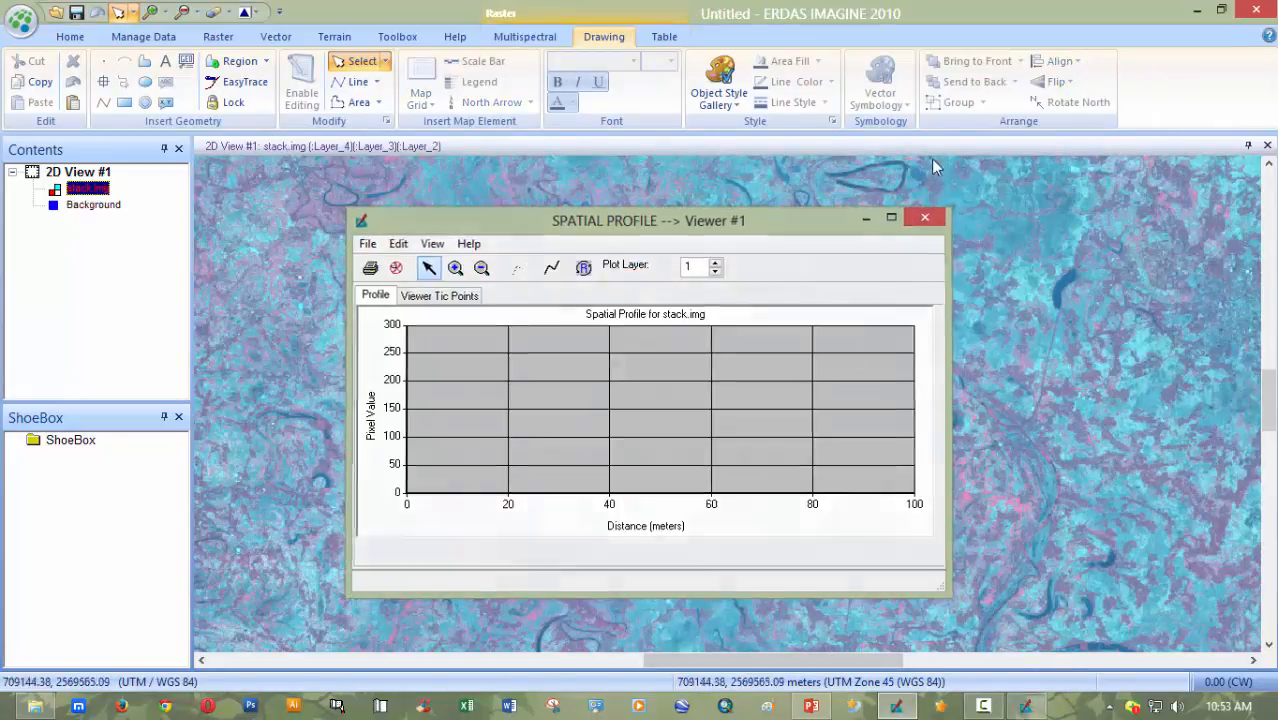
{"action": "left_click", "coordinate": [497, 40]}
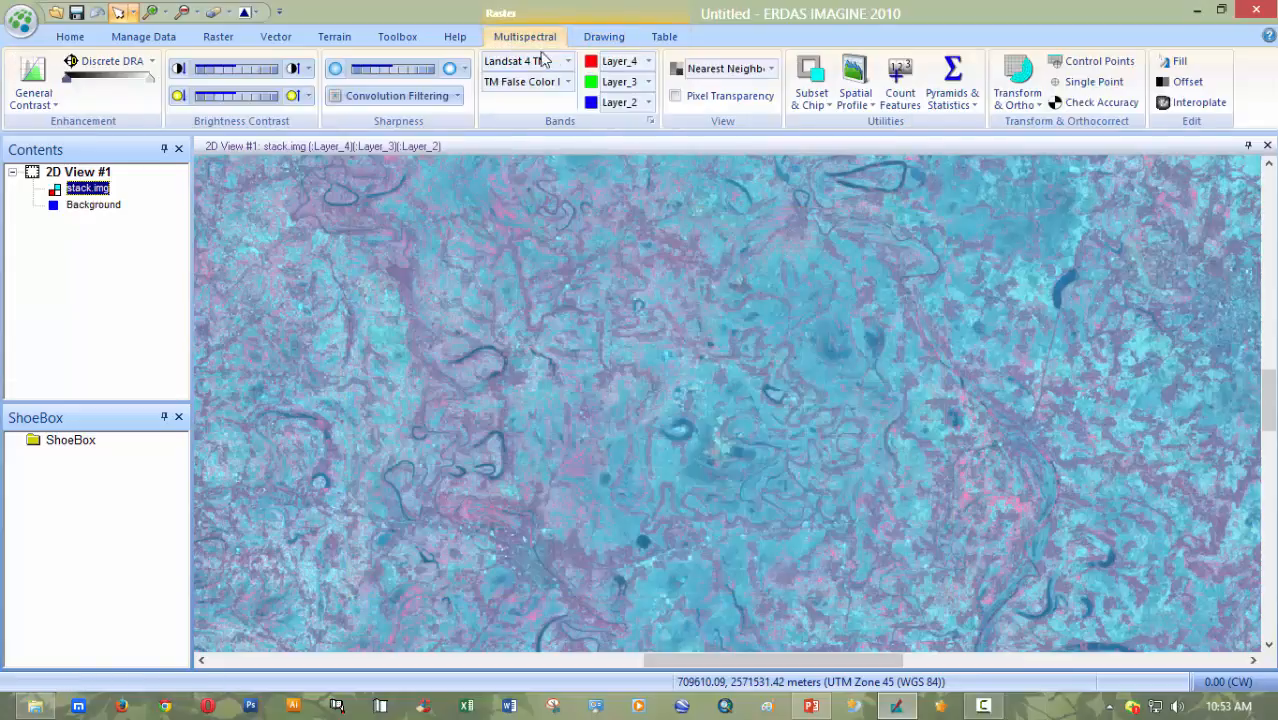
- Open the Spectral Profile tool for stack.img and plot the profile of a light turquoise pixel near the river, at file position 4579, 3523
{"action": "left_click", "coordinate": [855, 95]}
{"action": "left_click", "coordinate": [875, 130]}
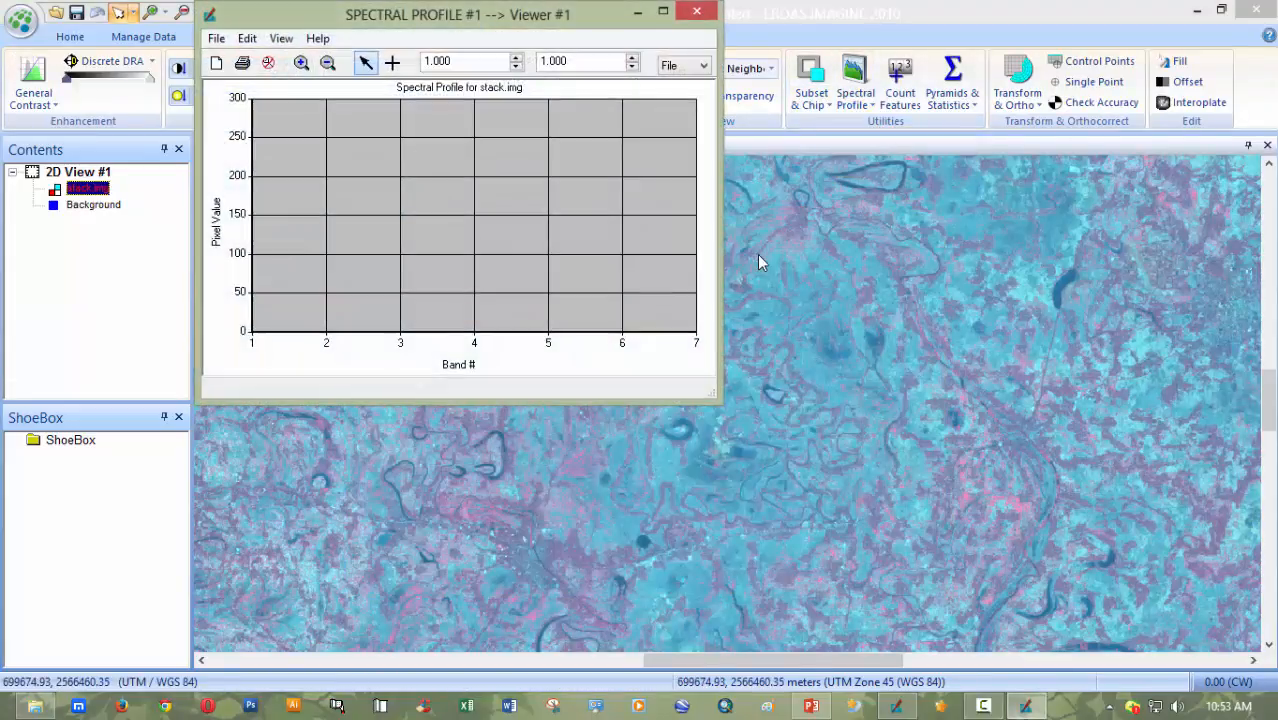
{"action": "left_click", "coordinate": [392, 62]}
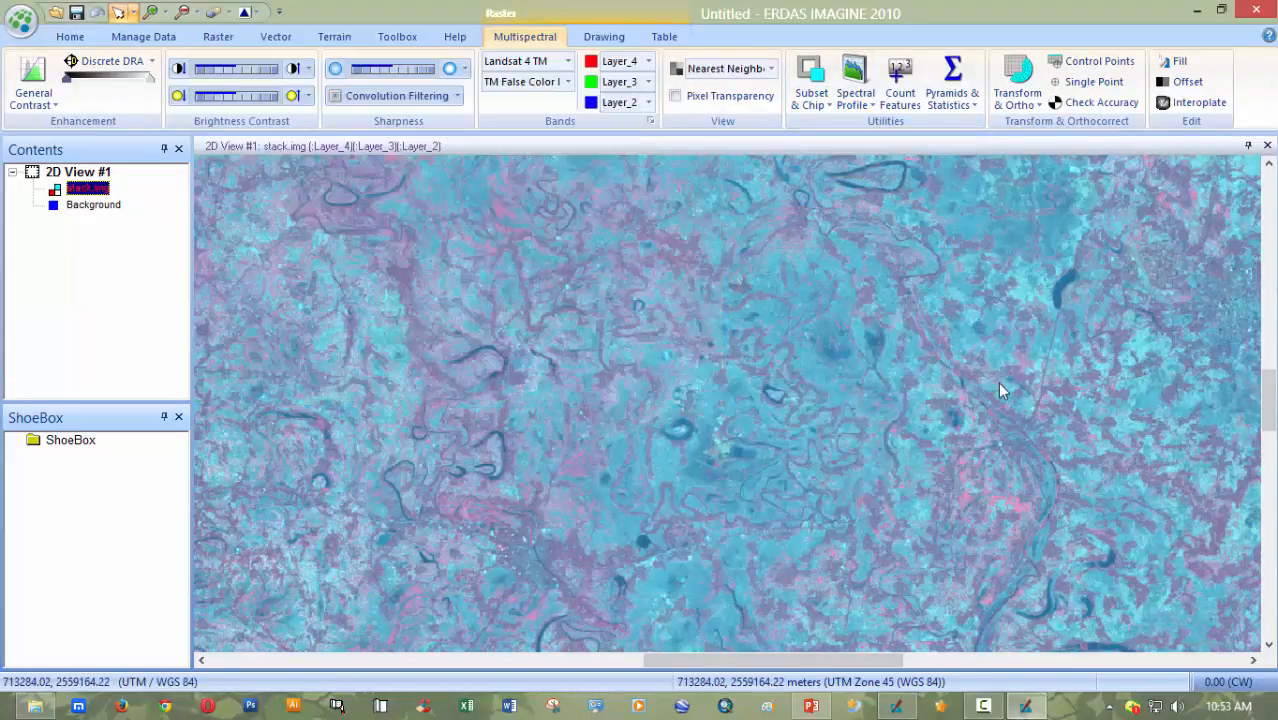
{"action": "scroll", "coordinate": [902, 455], "scroll_direction": "up", "scroll_amount": 2}
{"action": "scroll", "coordinate": [901, 455], "scroll_direction": "up", "scroll_amount": 4}
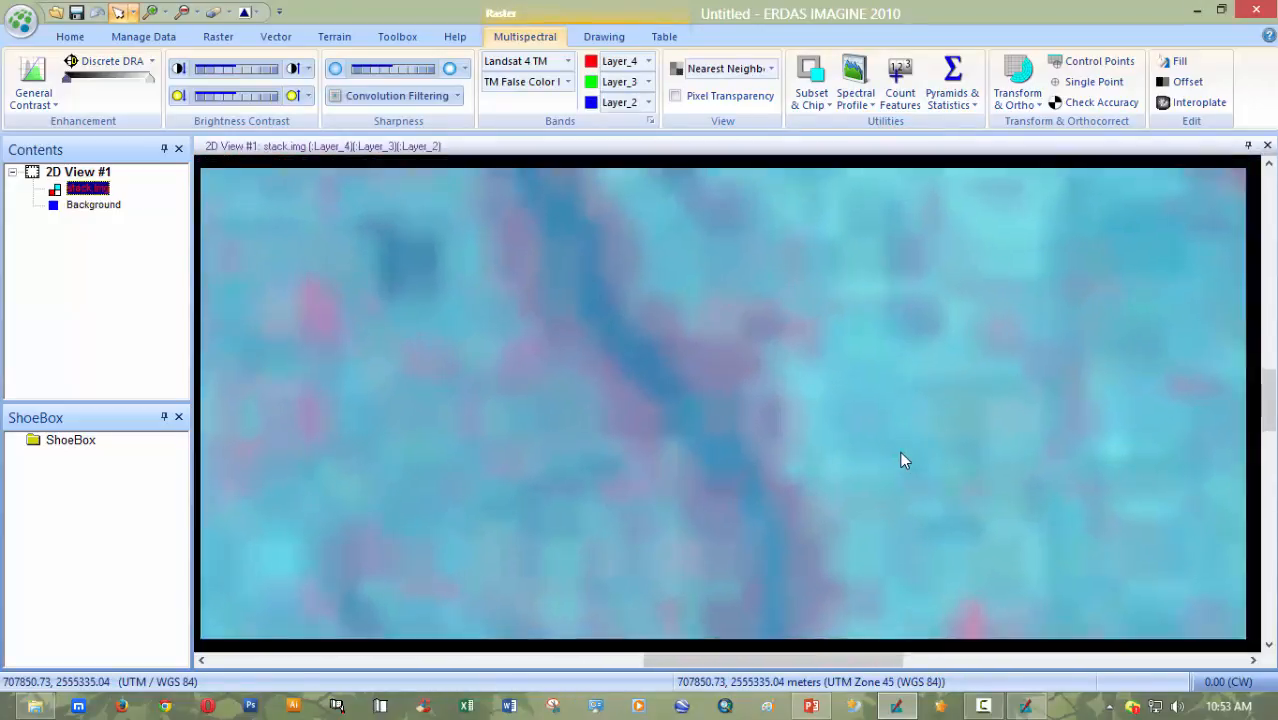
{"action": "scroll", "coordinate": [639, 470], "scroll_direction": "up", "scroll_amount": 3}
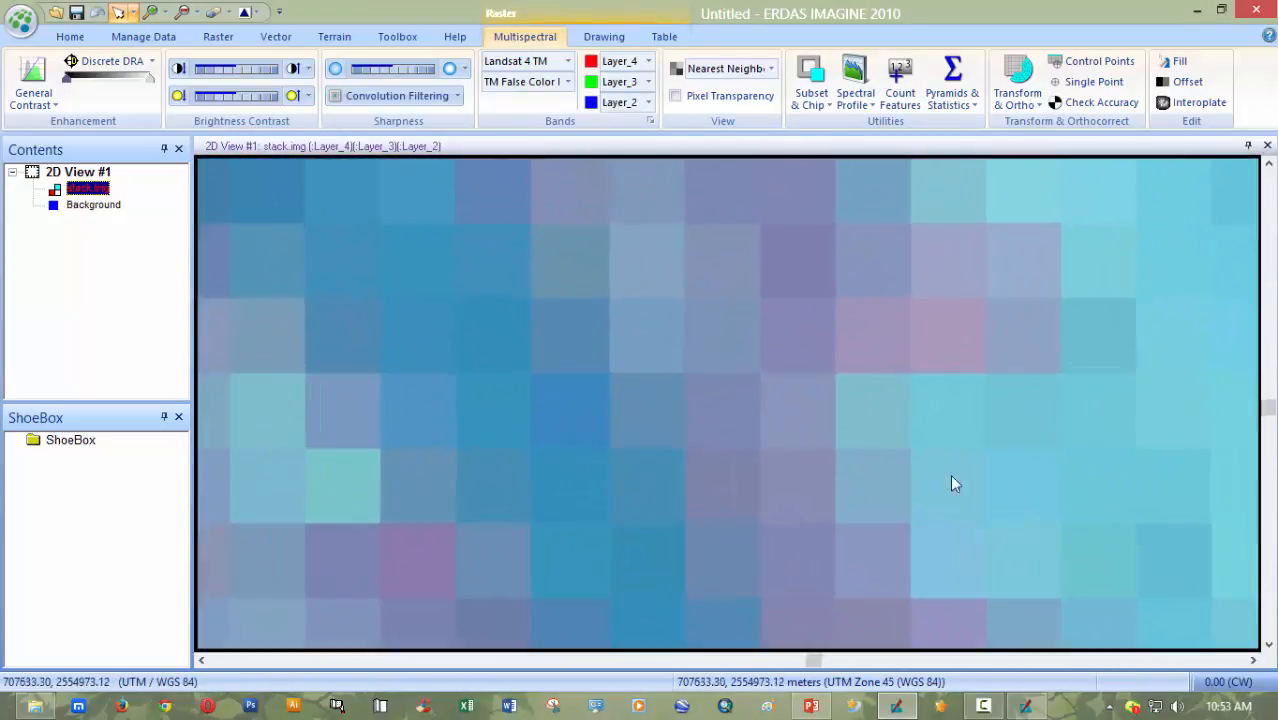
{"action": "left_click", "coordinate": [648, 61]}
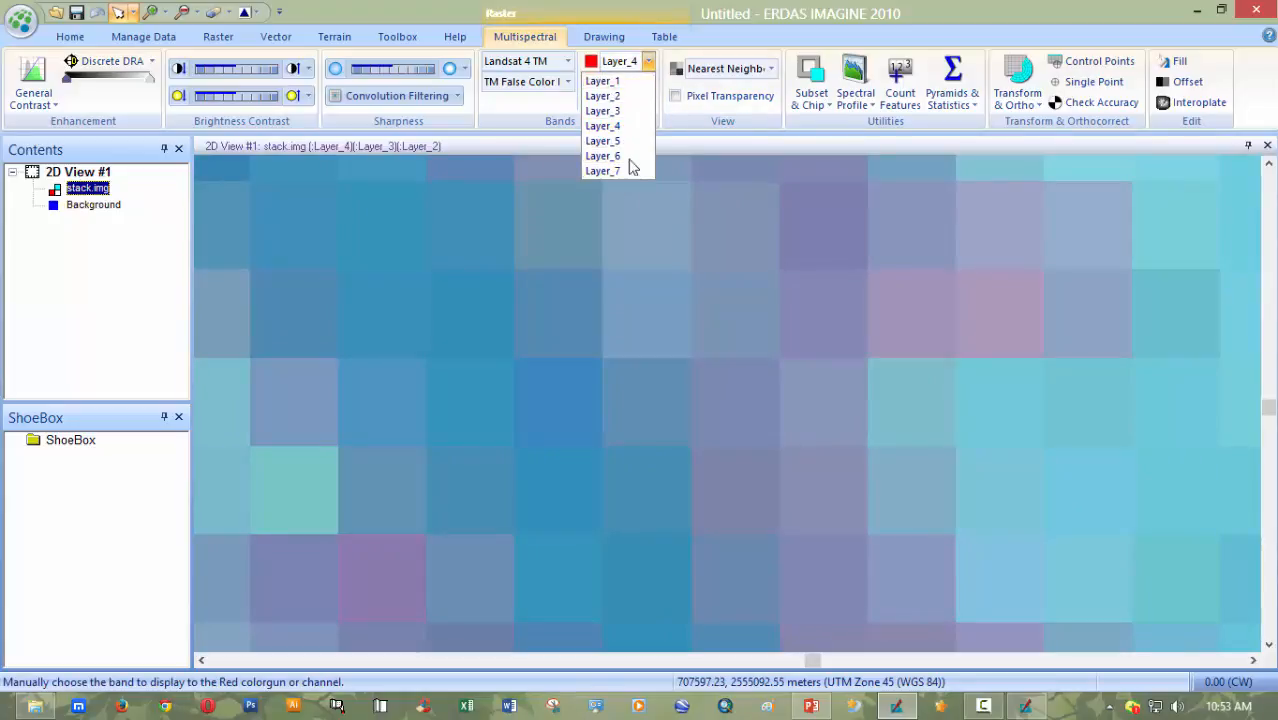
{"action": "left_click", "coordinate": [1025, 706]}
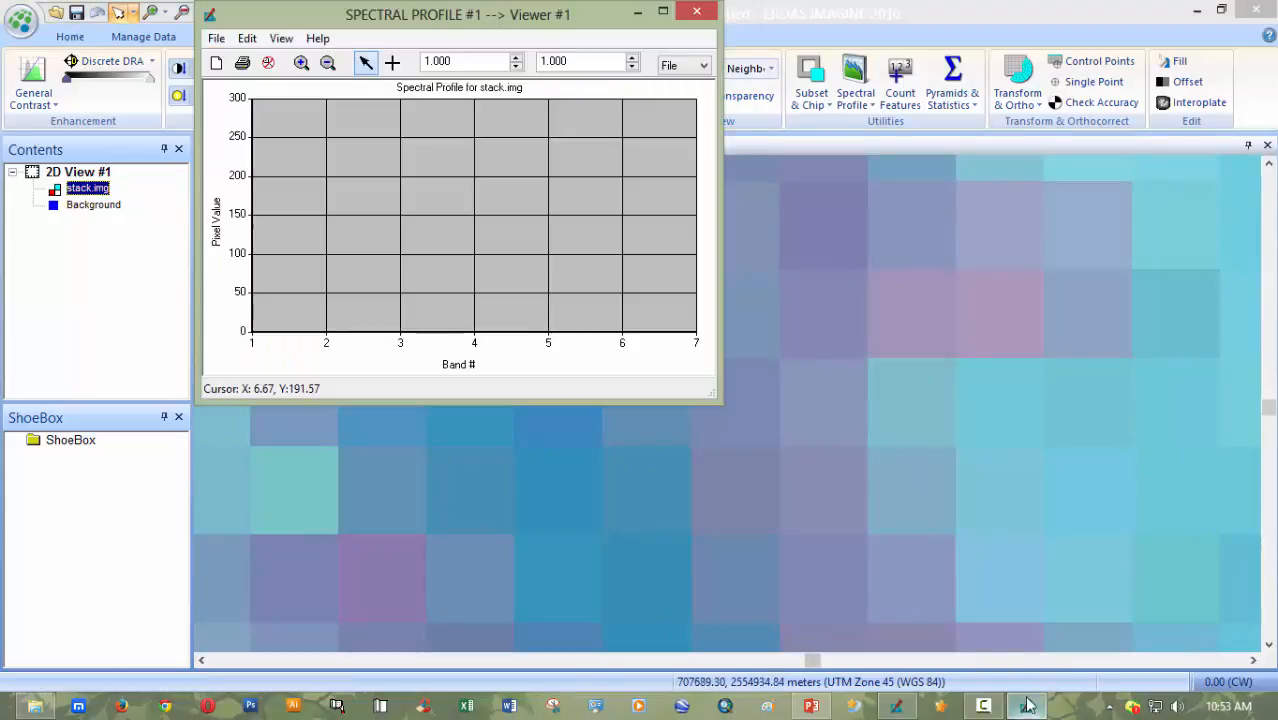
{"action": "left_click", "coordinate": [392, 63]}
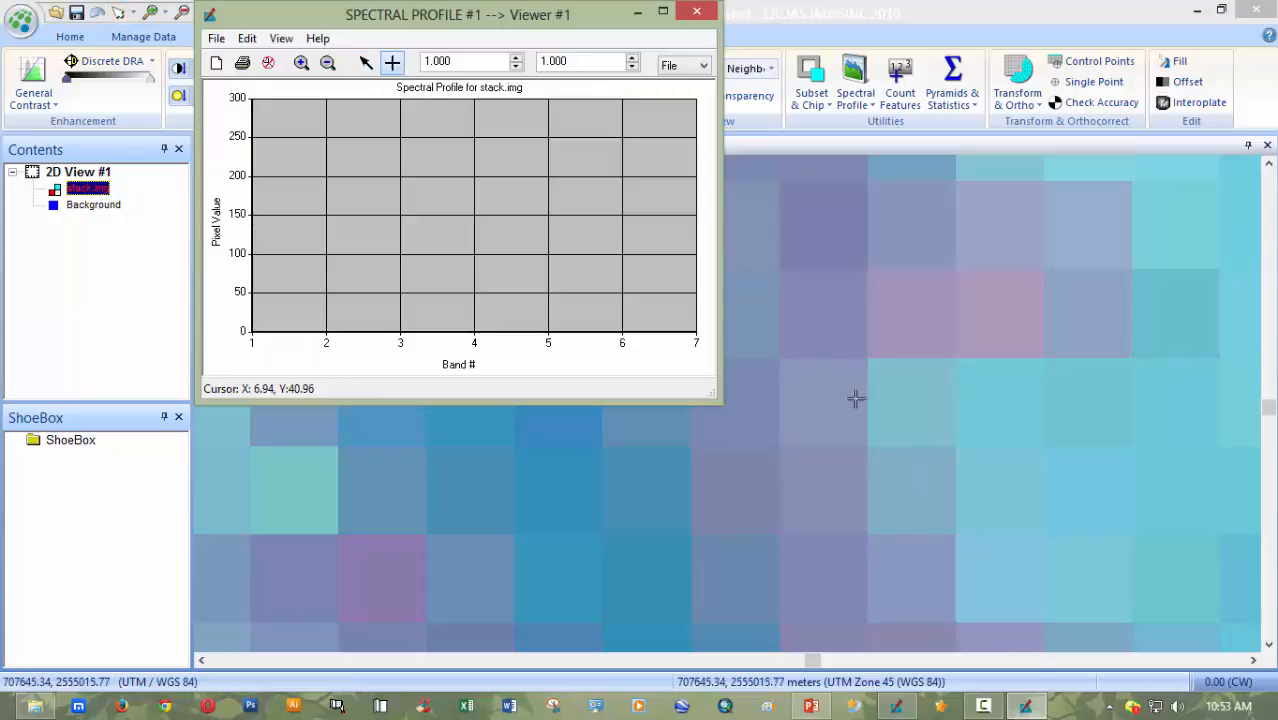
{"action": "left_click", "coordinate": [911, 402]}
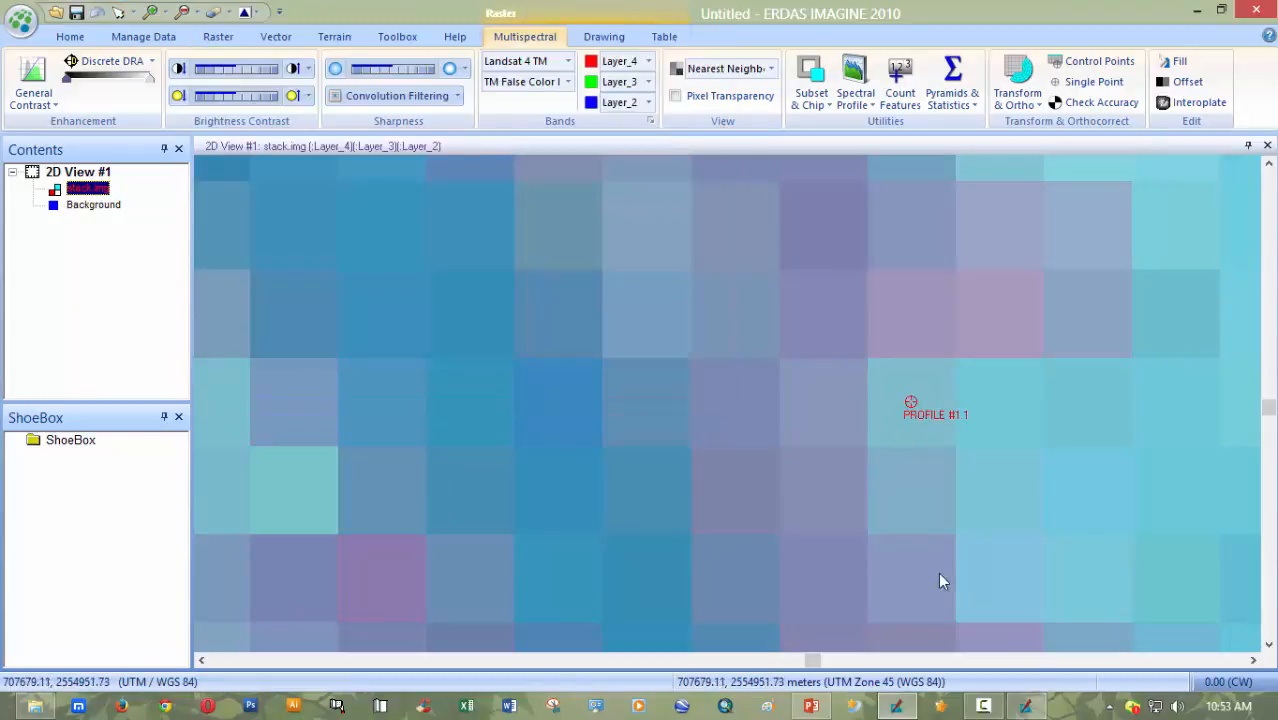
{"action": "left_click", "coordinate": [1022, 706]}
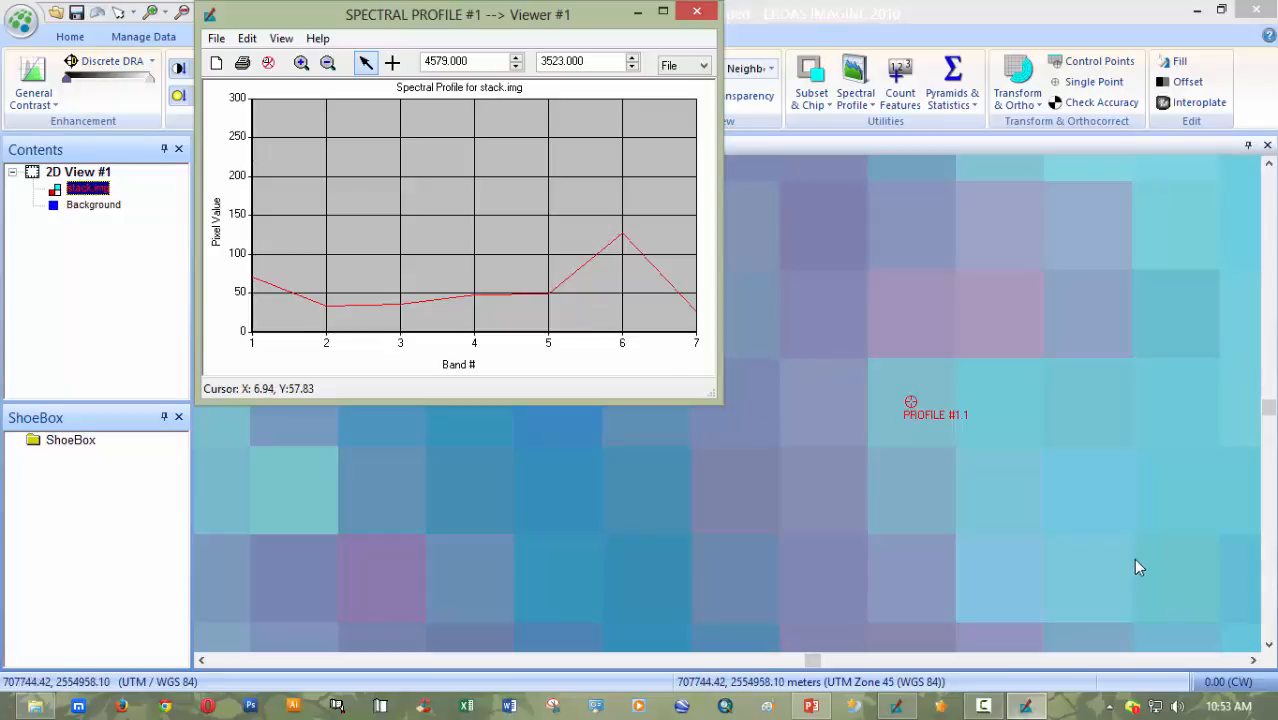
- Review the Lab 04 item on Link, Swipe, Blend, Flicker and LUT tools in the PowerPoint slide, and return to ERDAS IMAGINE
{"action": "left_click", "coordinate": [811, 706]}
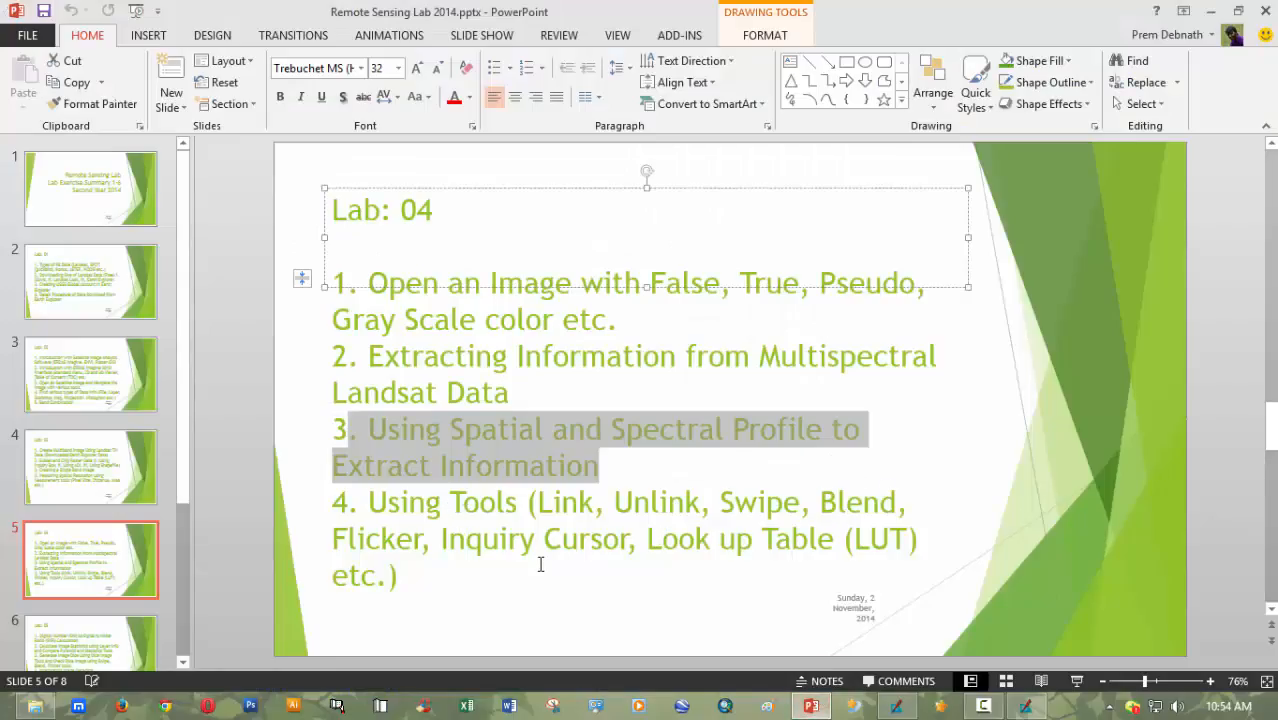
{"action": "left_click", "coordinate": [676, 588]}
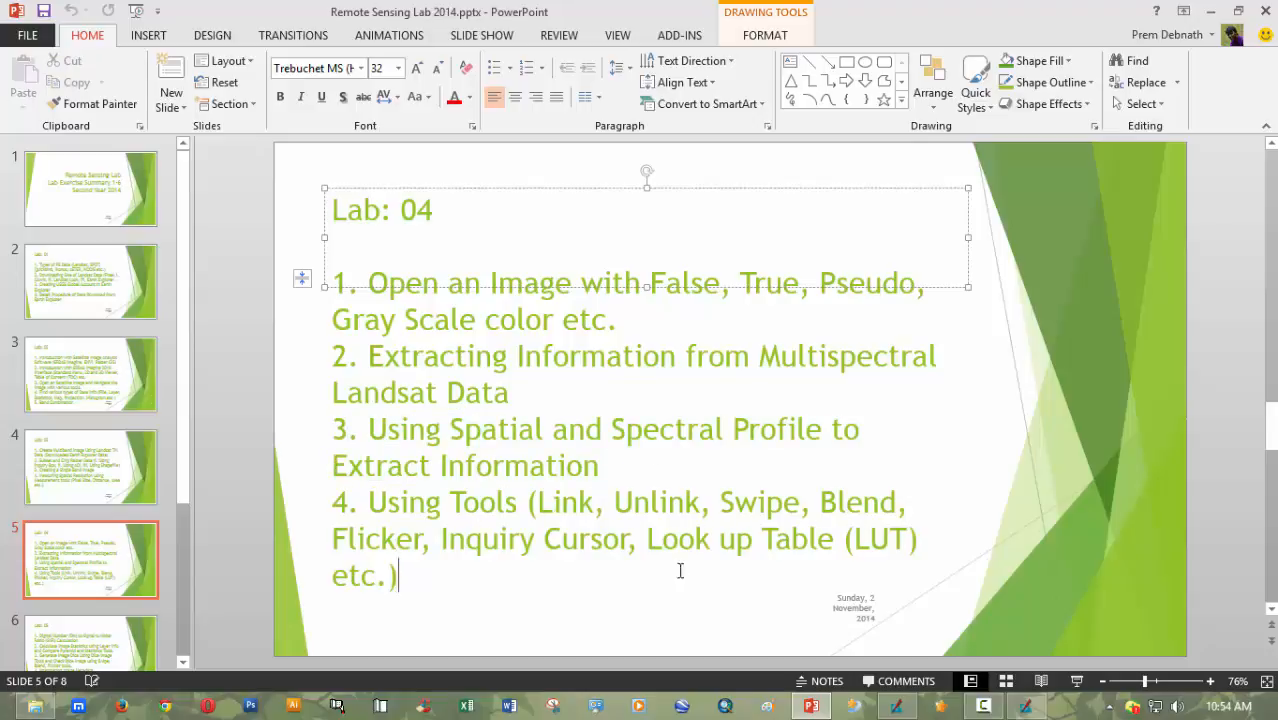
{"action": "left_click", "coordinate": [896, 706]}
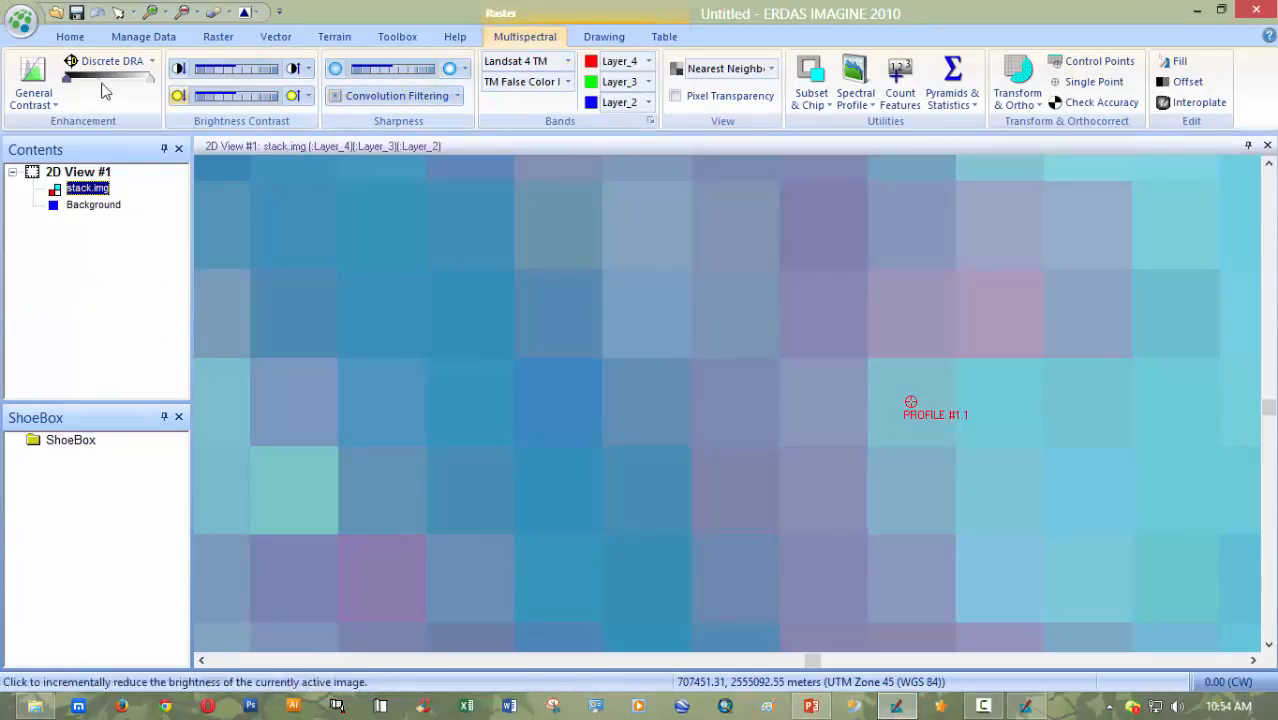
- Open the Inquire Cursor for stack.img and enlarge its window to read the pixel and LUT values of all seven layers
{"action": "left_click", "coordinate": [70, 36]}
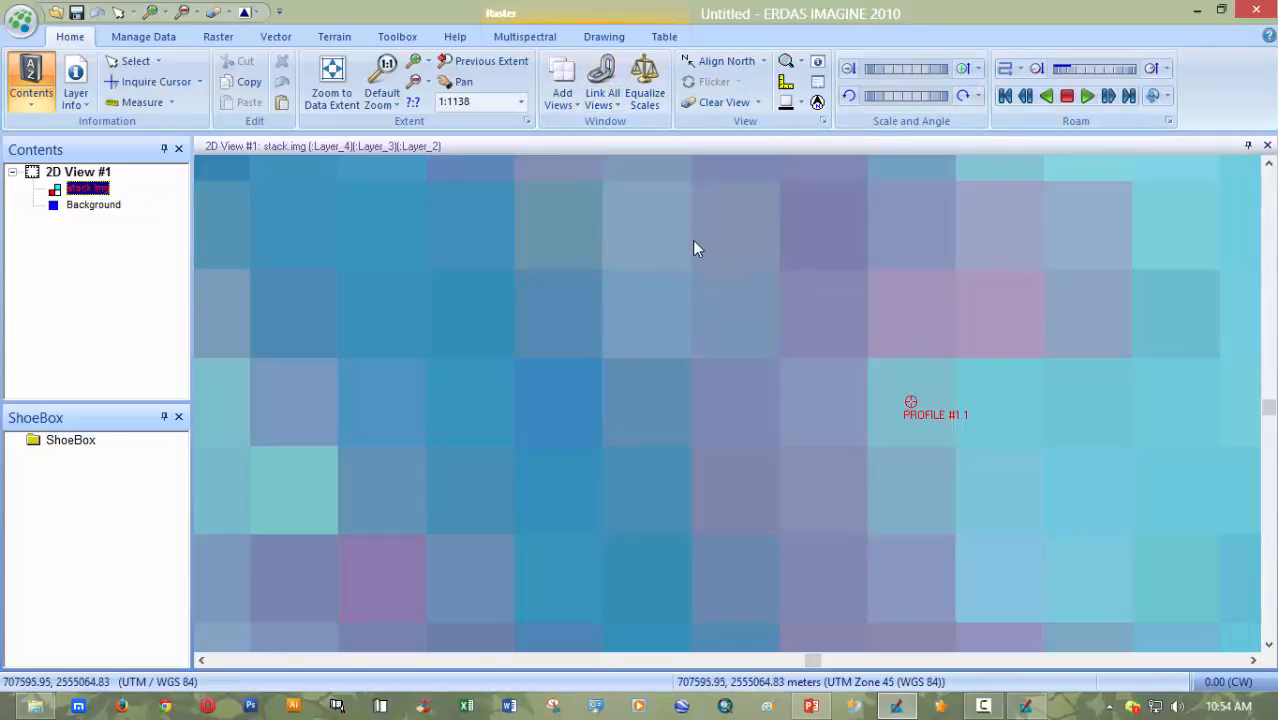
{"action": "left_click", "coordinate": [146, 81]}
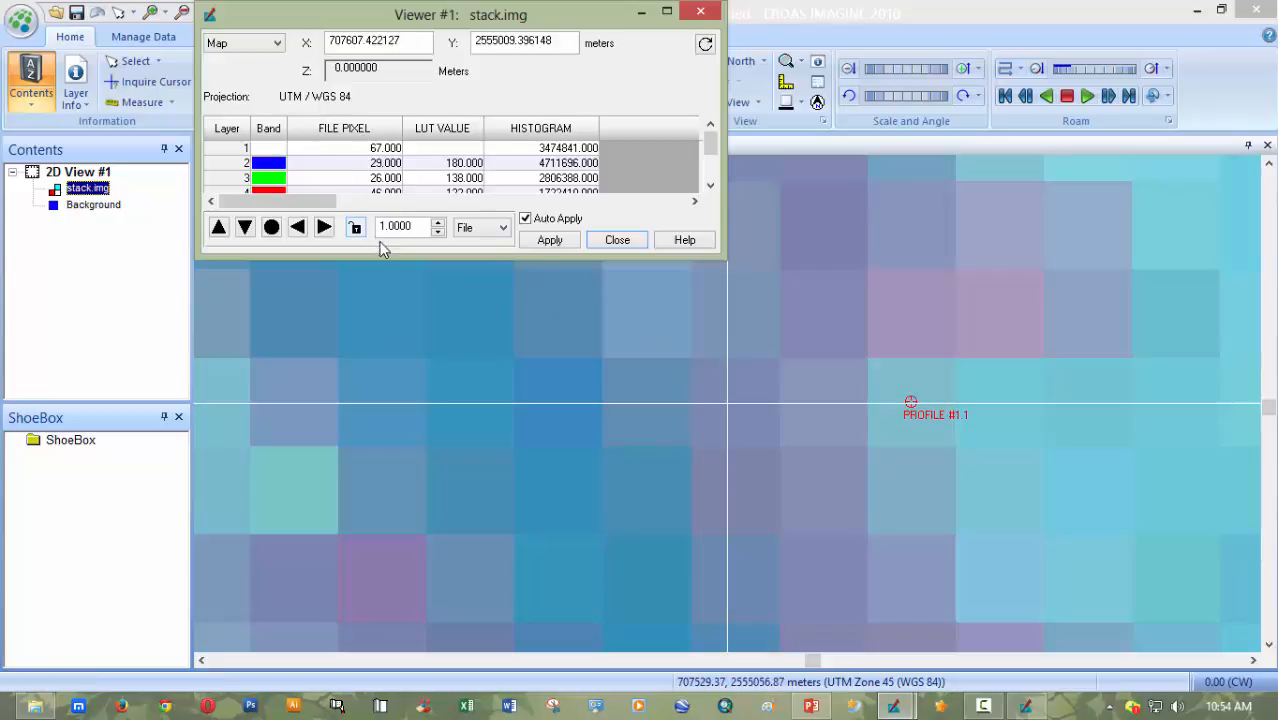
{"action": "left_click_drag", "start_coordinate": [382, 255], "coordinate": [372, 315]}
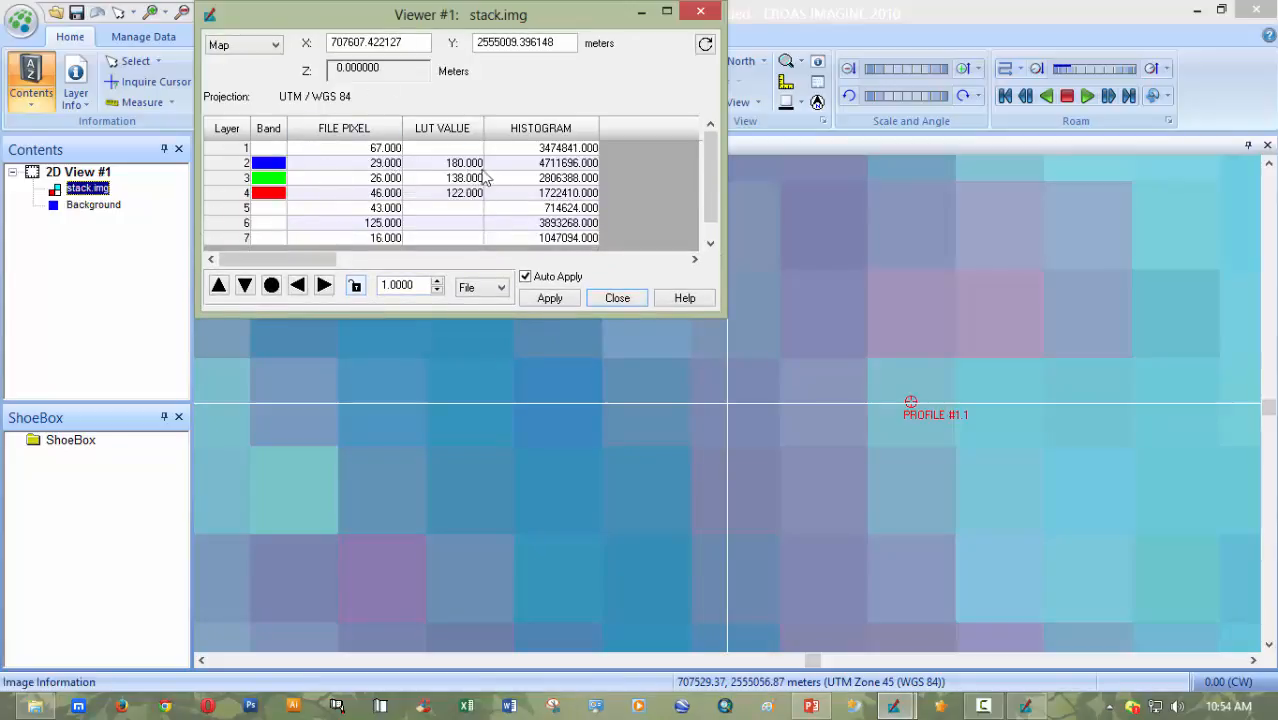
- Switch to the Lab 04 slide in PowerPoint and deselect its text box to review the full exercise list
{"action": "left_click", "coordinate": [811, 706]}
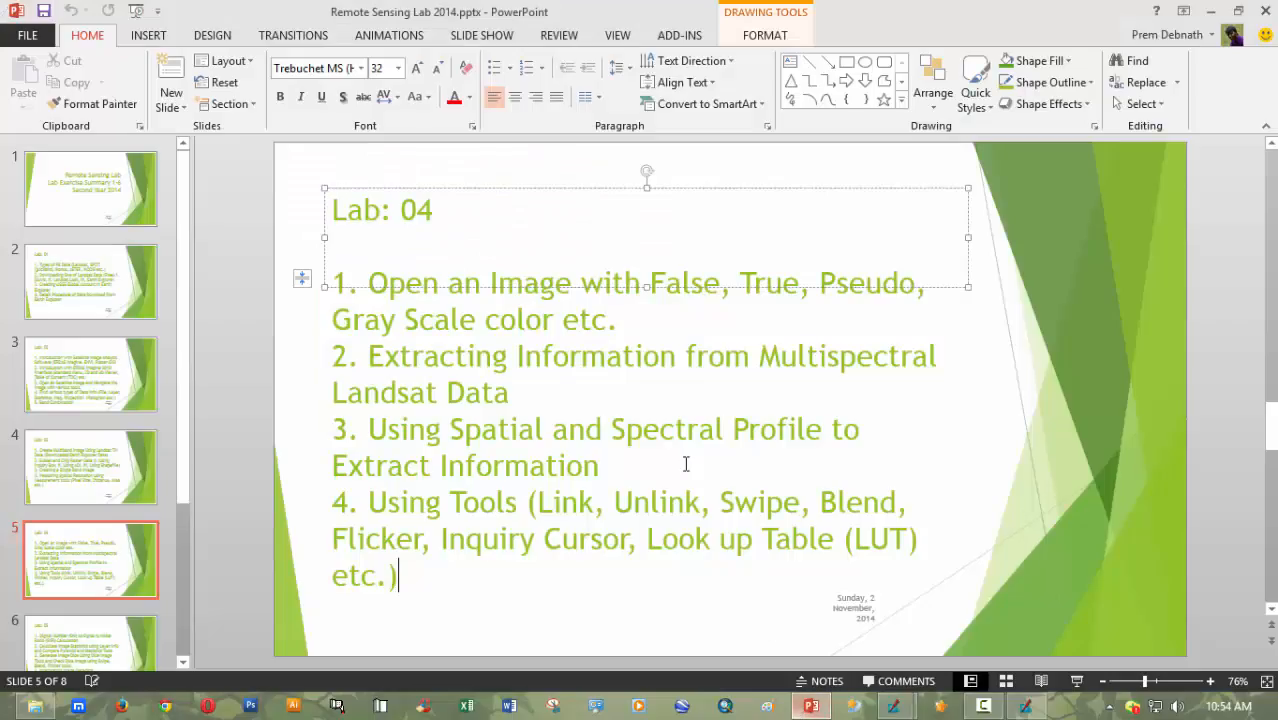
{"action": "left_click", "coordinate": [1065, 349]}
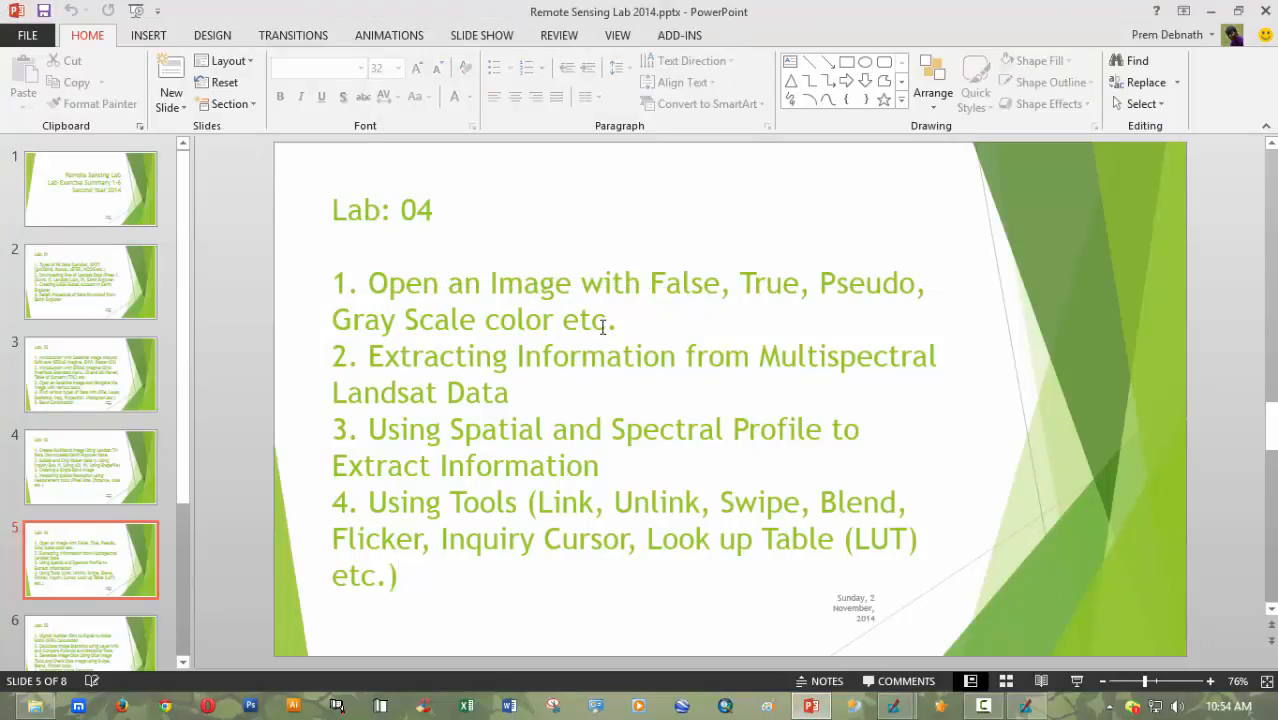